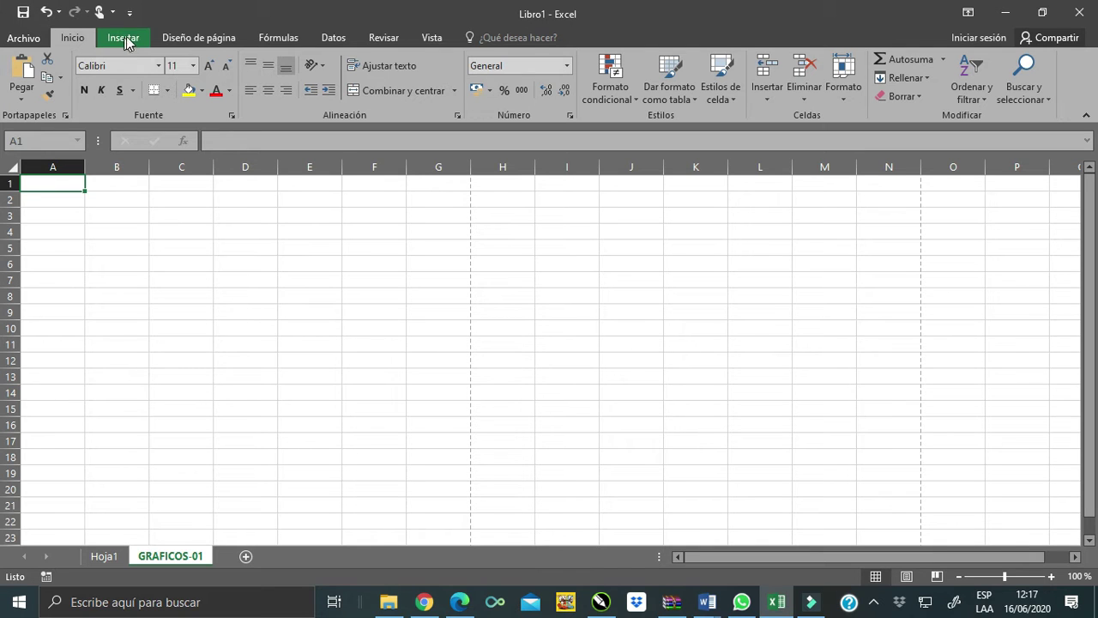
Examine the Quick Access Toolbar's customization options, mouse/touch modes and undo history.
{"action": "left_click", "coordinate": [131, 16]}
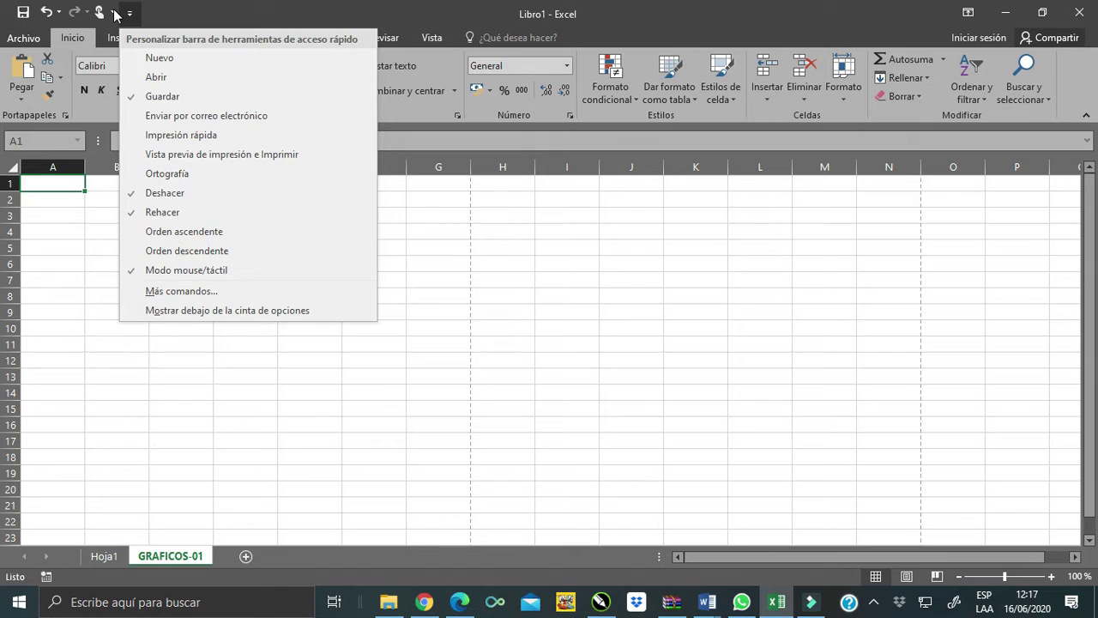
{"action": "left_click", "coordinate": [114, 15]}
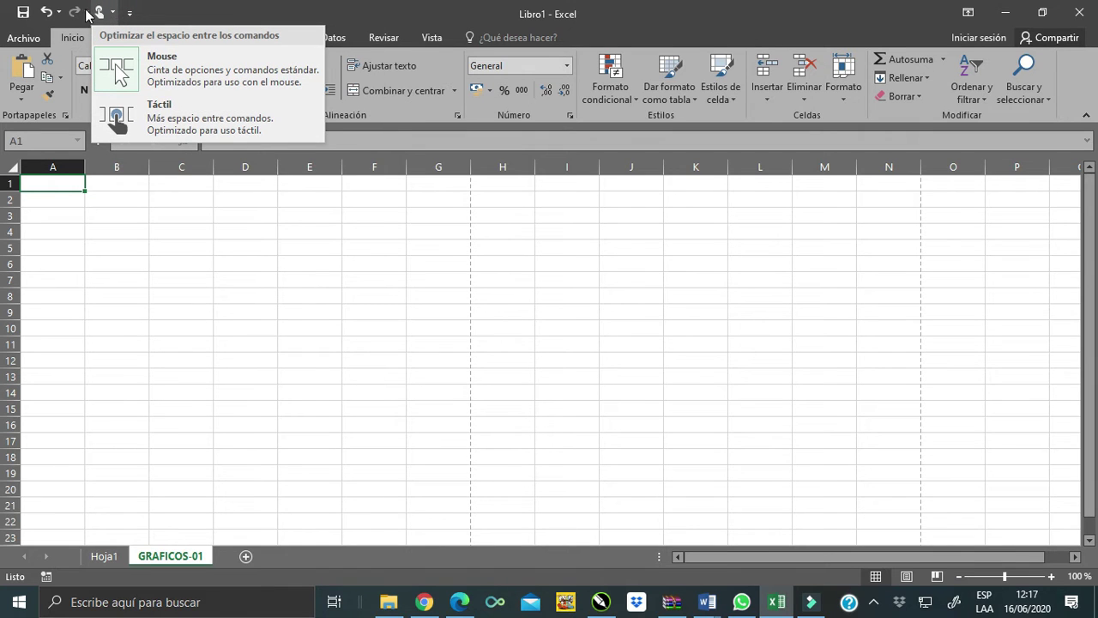
{"action": "left_click", "coordinate": [60, 15]}
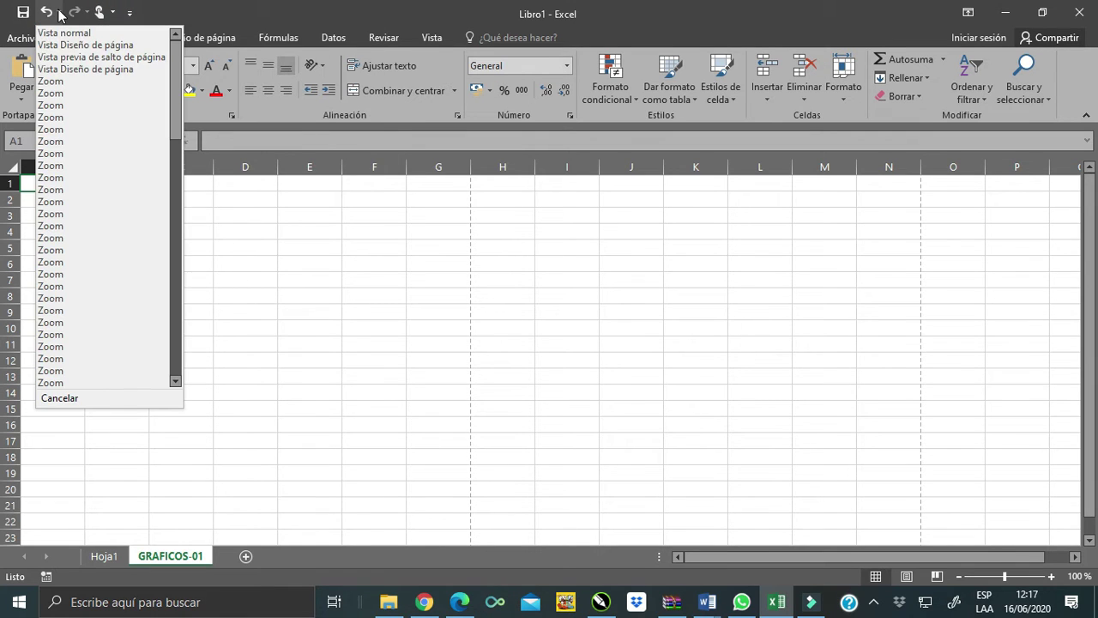
{"action": "left_click", "coordinate": [180, 14]}
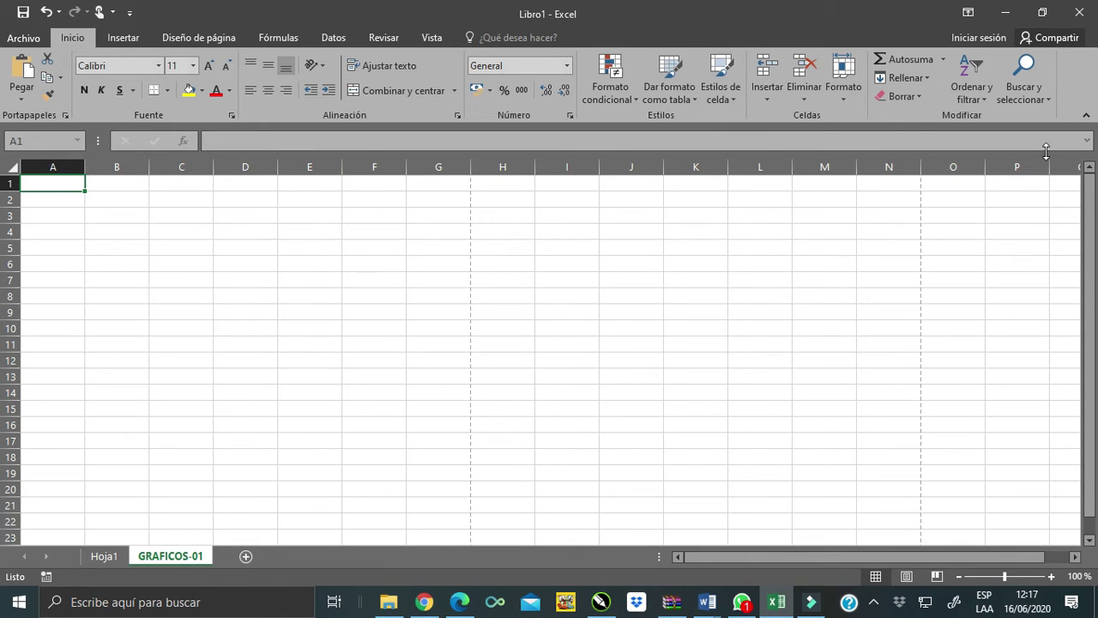
Expand the formula bar and collapse it again.
{"action": "left_click", "coordinate": [1087, 140]}
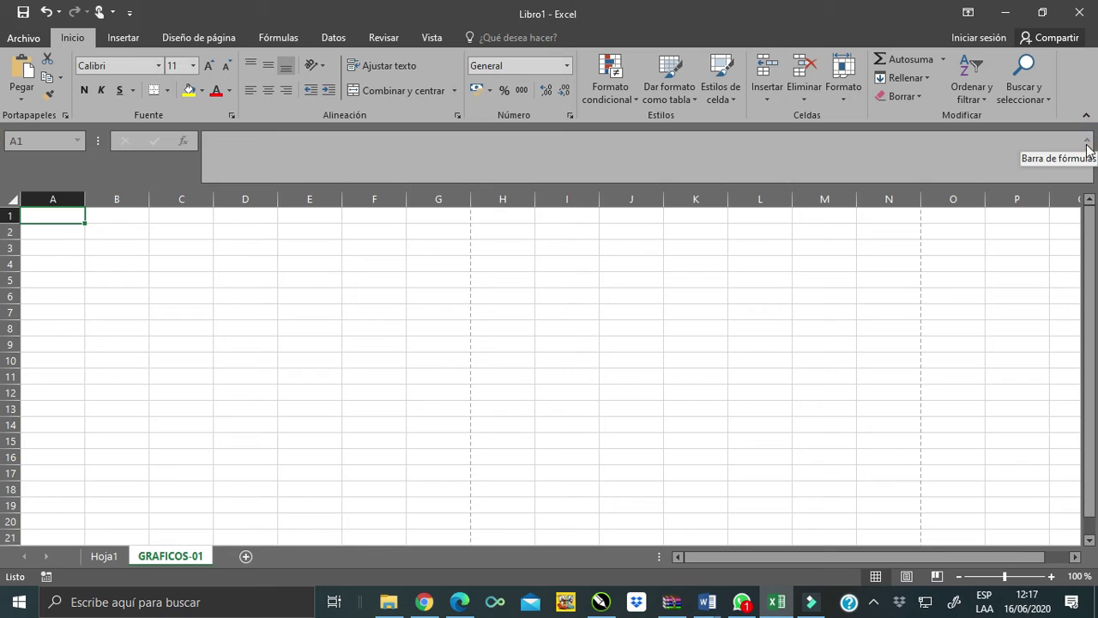
{"action": "left_click", "coordinate": [1086, 143]}
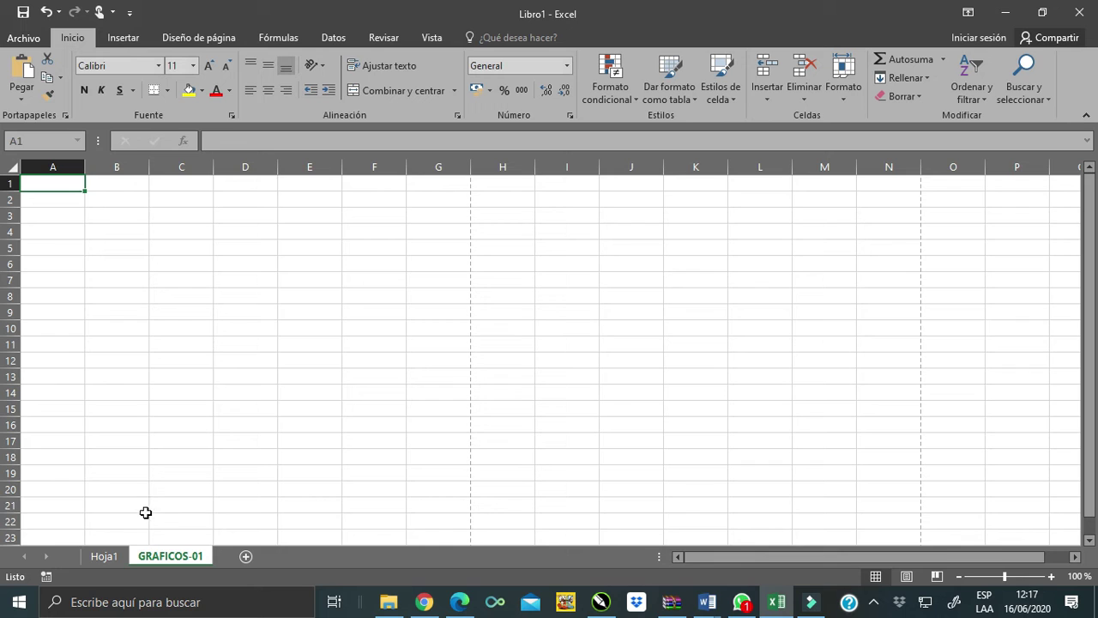
Switch back and forth between the Hoja1 and GRAFICOS-01 sheets, ending on Hoja1.
{"action": "left_click", "coordinate": [105, 556]}
{"action": "left_click", "coordinate": [164, 555]}
{"action": "left_click", "coordinate": [106, 557]}
{"action": "left_click", "coordinate": [165, 555]}
{"action": "left_click", "coordinate": [105, 555]}
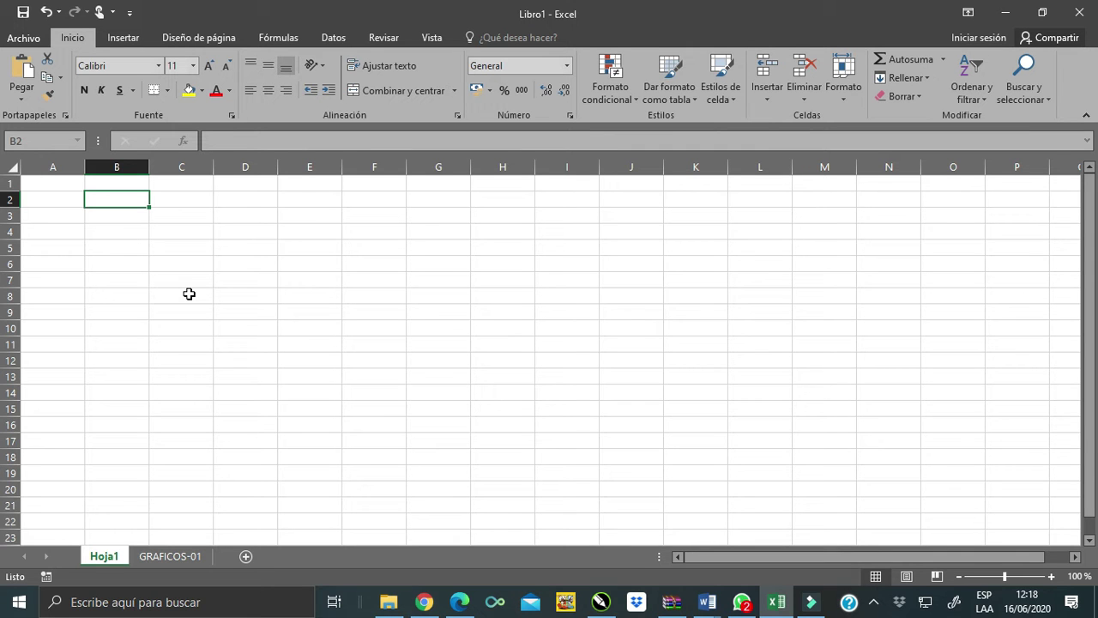
Create a new blank workbook from the Libro en blanco template.
{"action": "left_click", "coordinate": [25, 38]}
{"action": "left_click", "coordinate": [38, 105]}
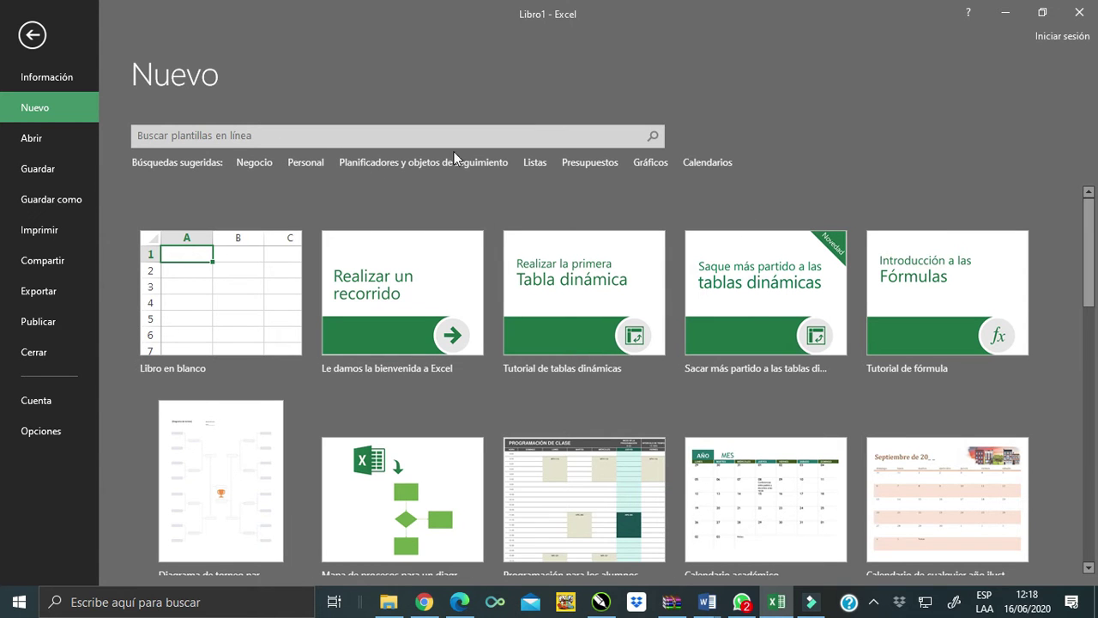
{"action": "left_click", "coordinate": [172, 322]}
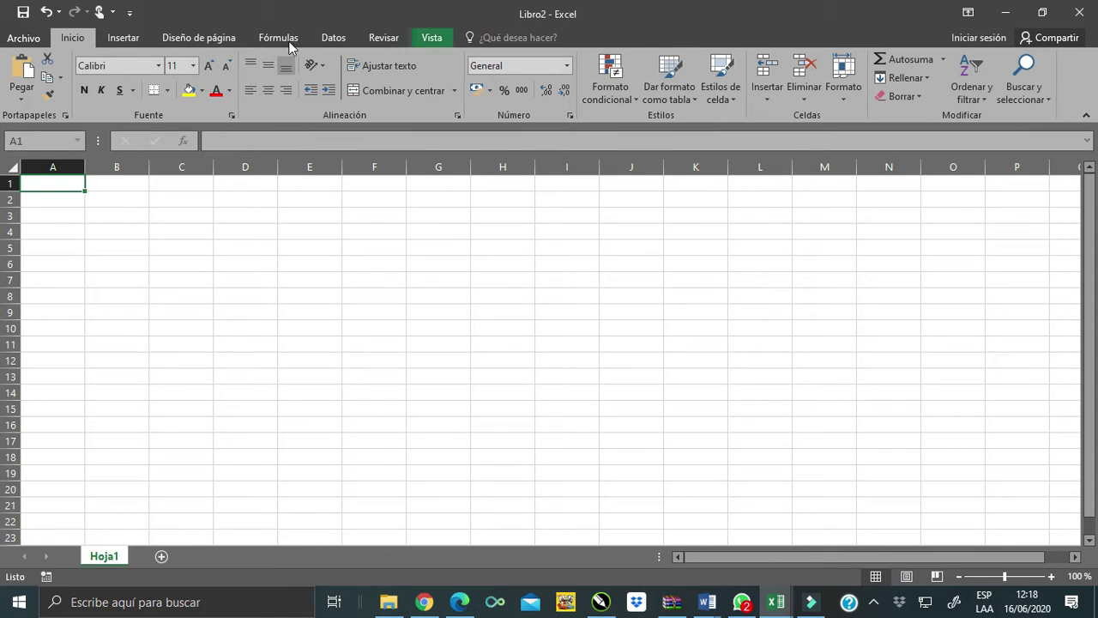
Examine the share, export and publish options available for the new workbook.
{"action": "left_click", "coordinate": [24, 39]}
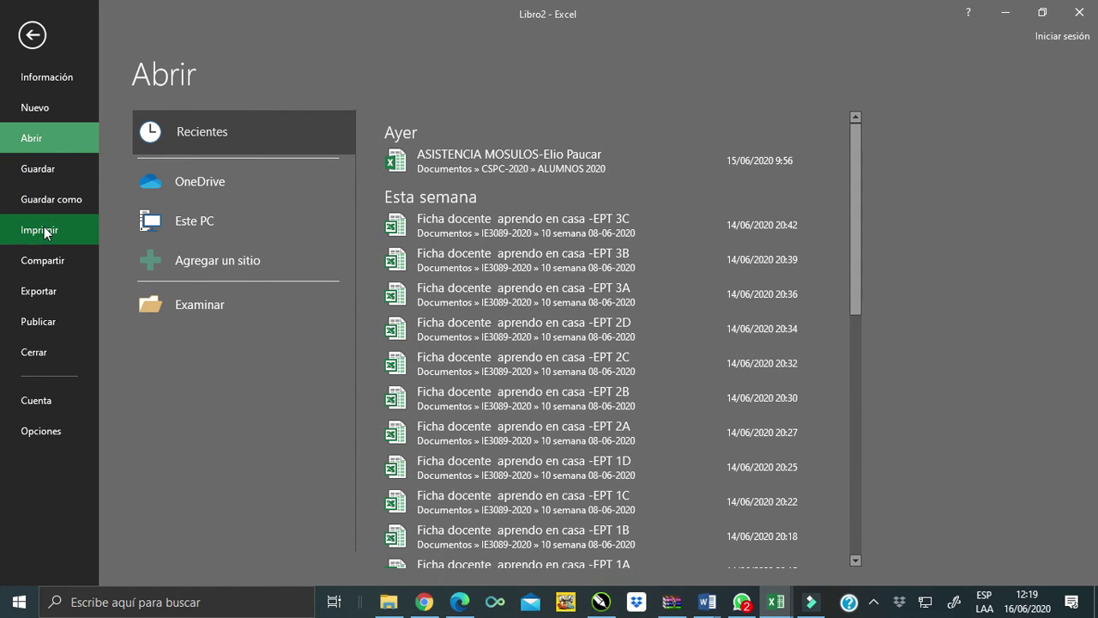
{"action": "left_click", "coordinate": [75, 264]}
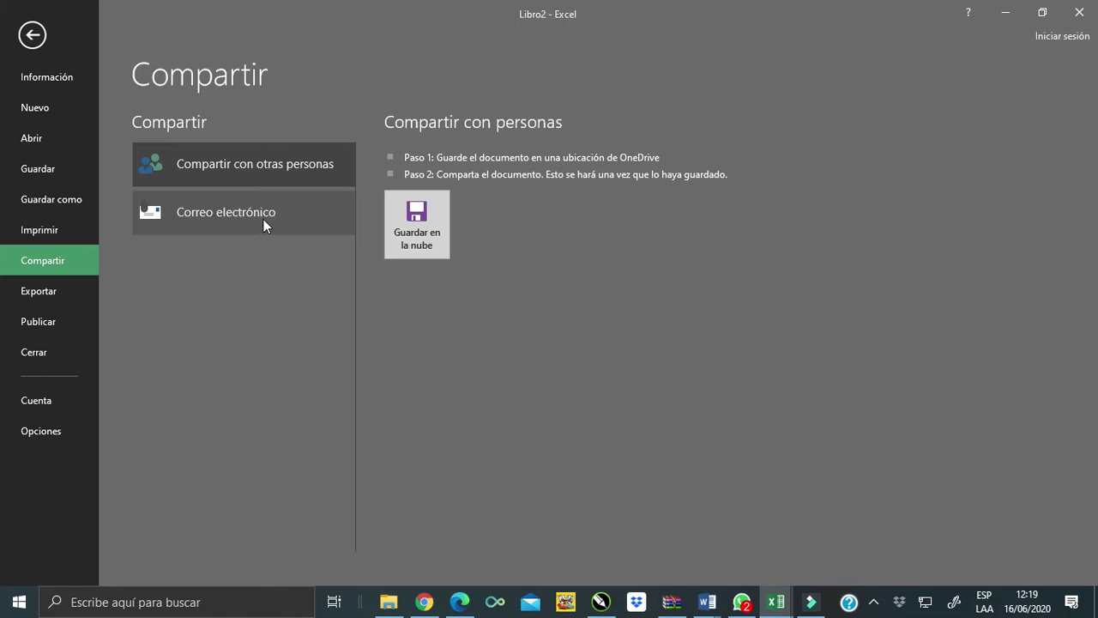
{"action": "left_click", "coordinate": [51, 289]}
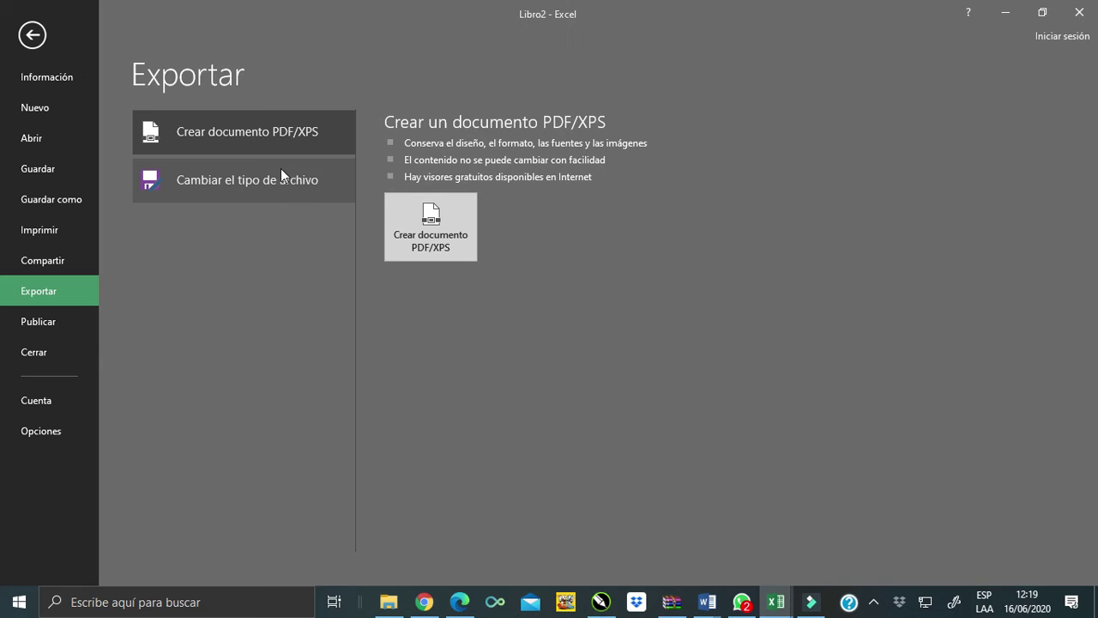
{"action": "left_click", "coordinate": [59, 317]}
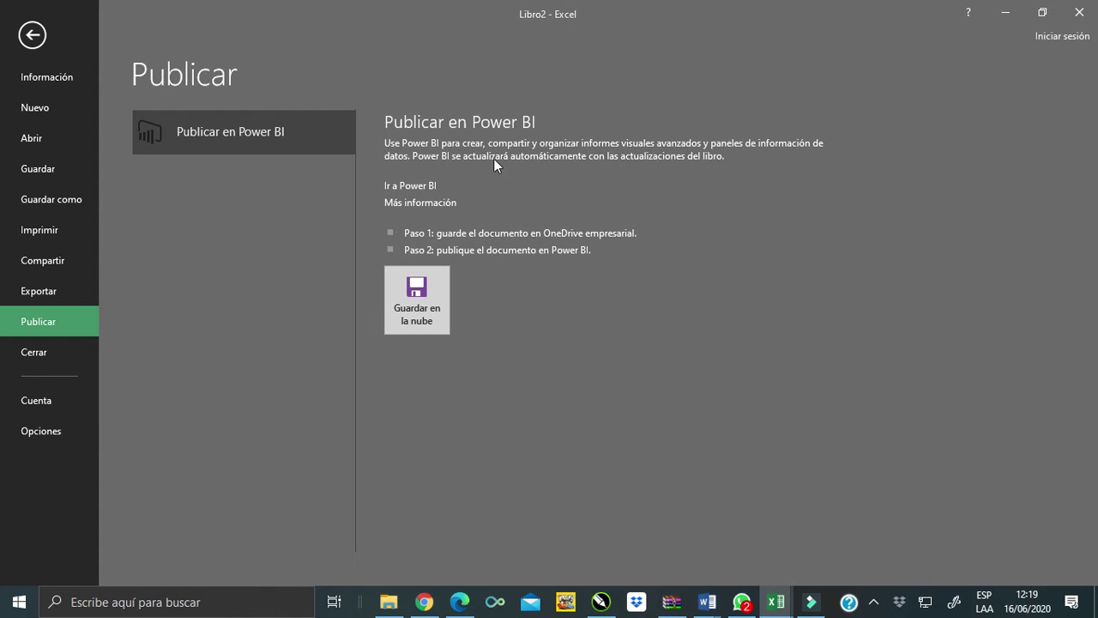
Close the open workbooks Libro2 and Libro1, leaving Excel itself running.
{"action": "left_click", "coordinate": [84, 349]}
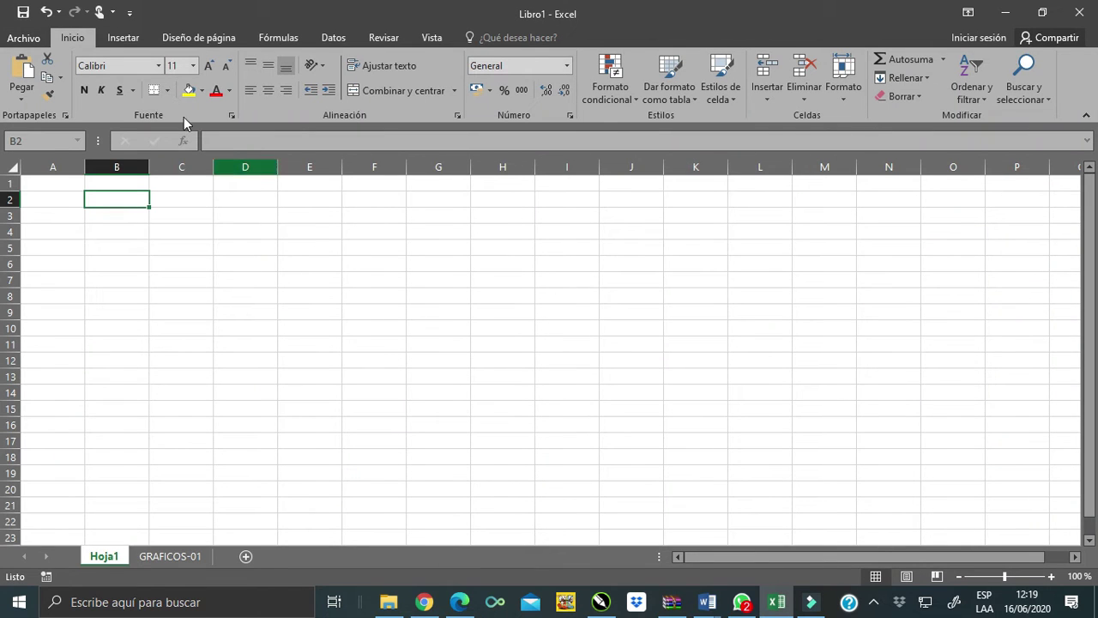
{"action": "left_click", "coordinate": [28, 38]}
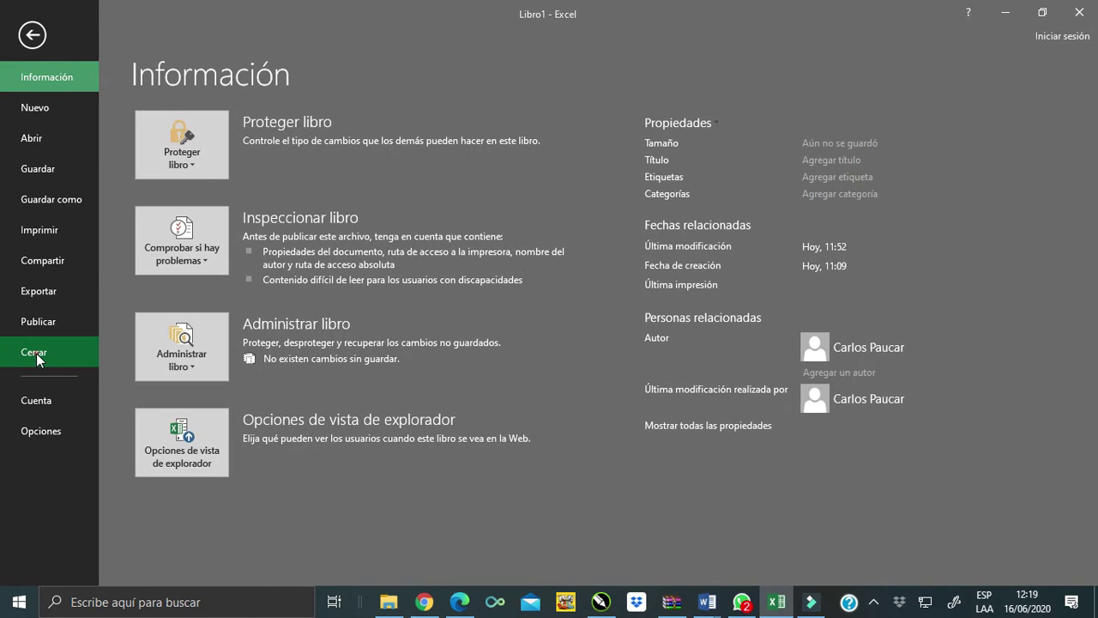
{"action": "left_click", "coordinate": [34, 353]}
{"action": "left_click", "coordinate": [535, 330]}
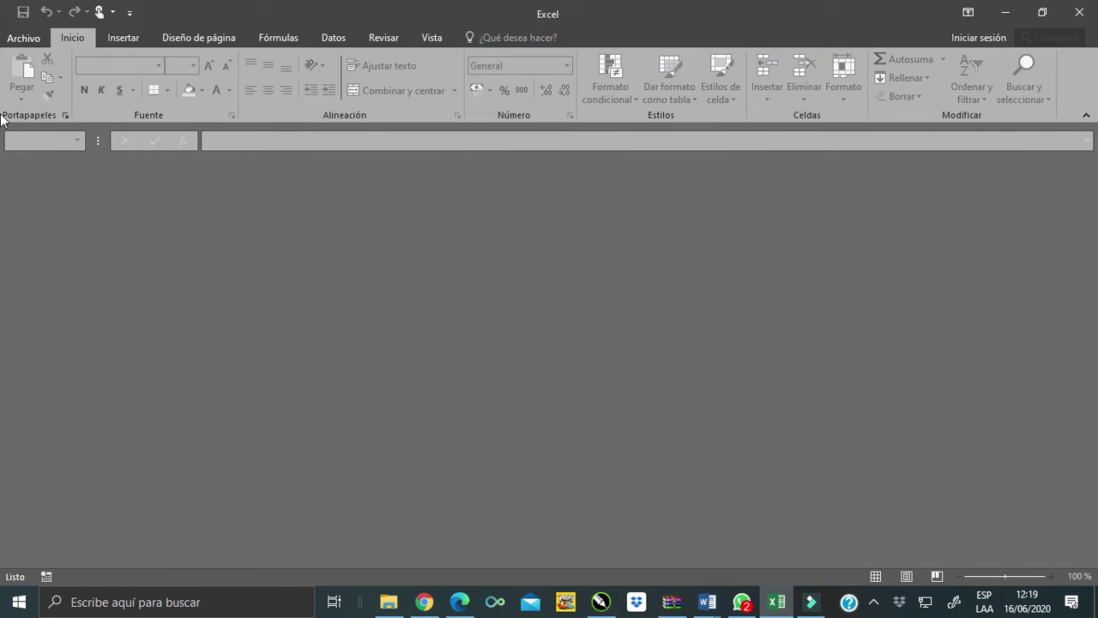
Look through the Documentos folders on Este PC as a source for opening a workbook.
{"action": "left_click", "coordinate": [33, 39]}
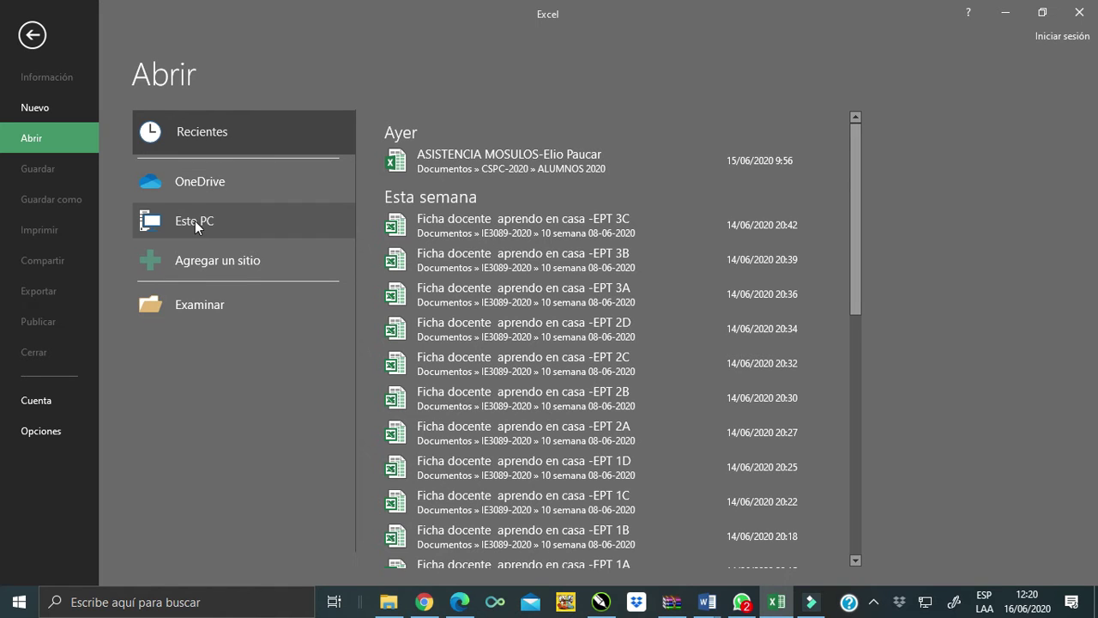
{"action": "left_click", "coordinate": [250, 225]}
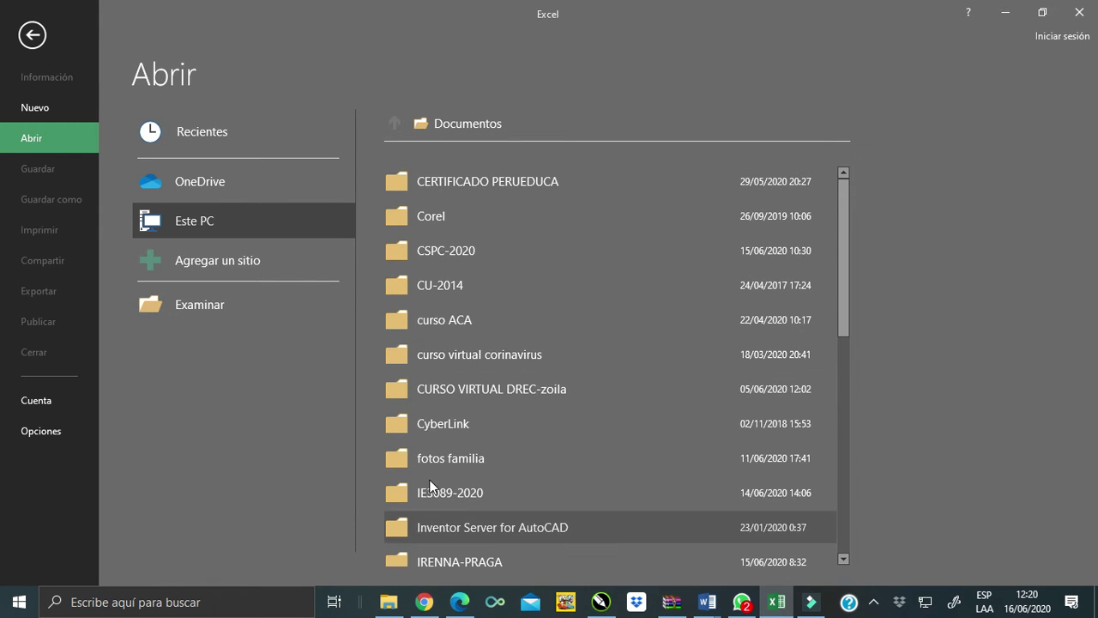
{"action": "scroll", "coordinate": [482, 320], "scroll_direction": "down", "scroll_amount": 5}
{"action": "scroll", "coordinate": [482, 322], "scroll_direction": "down", "scroll_amount": 5}
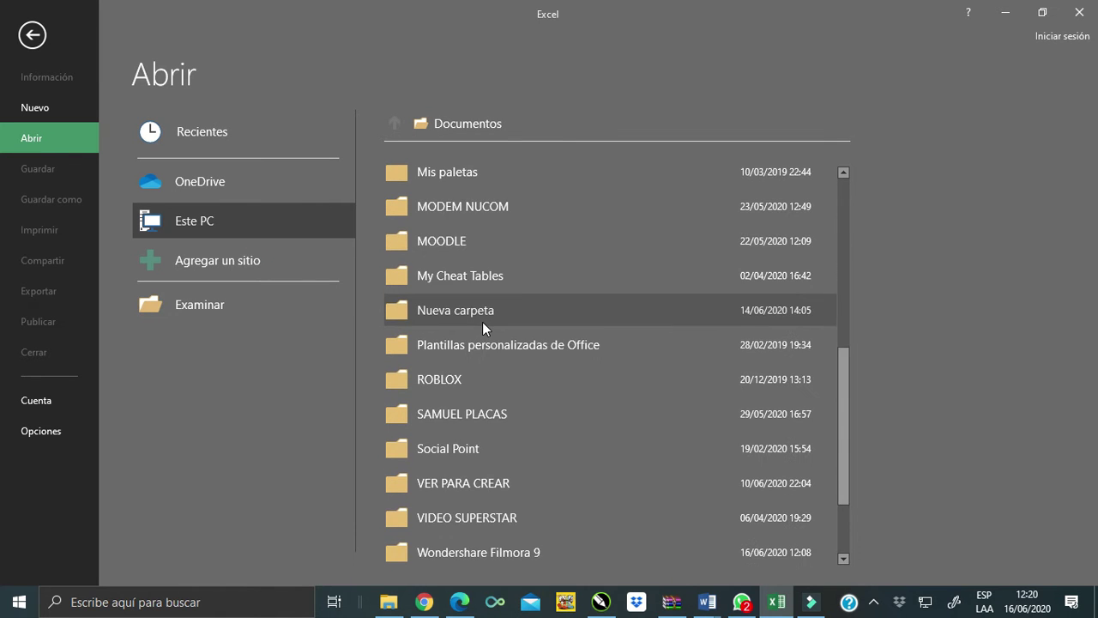
{"action": "scroll", "coordinate": [479, 321], "scroll_direction": "up", "scroll_amount": 4}
{"action": "scroll", "coordinate": [480, 321], "scroll_direction": "up", "scroll_amount": 5}
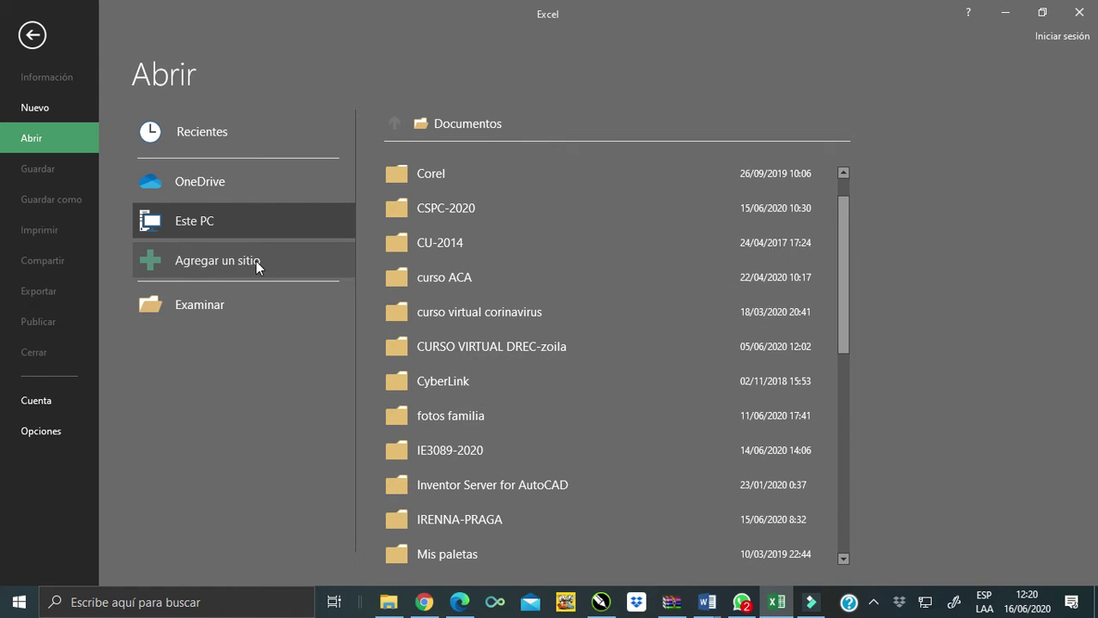
Look through the drives and folders offered in the file browsing dialog, and close it without opening a file.
{"action": "left_click", "coordinate": [207, 305]}
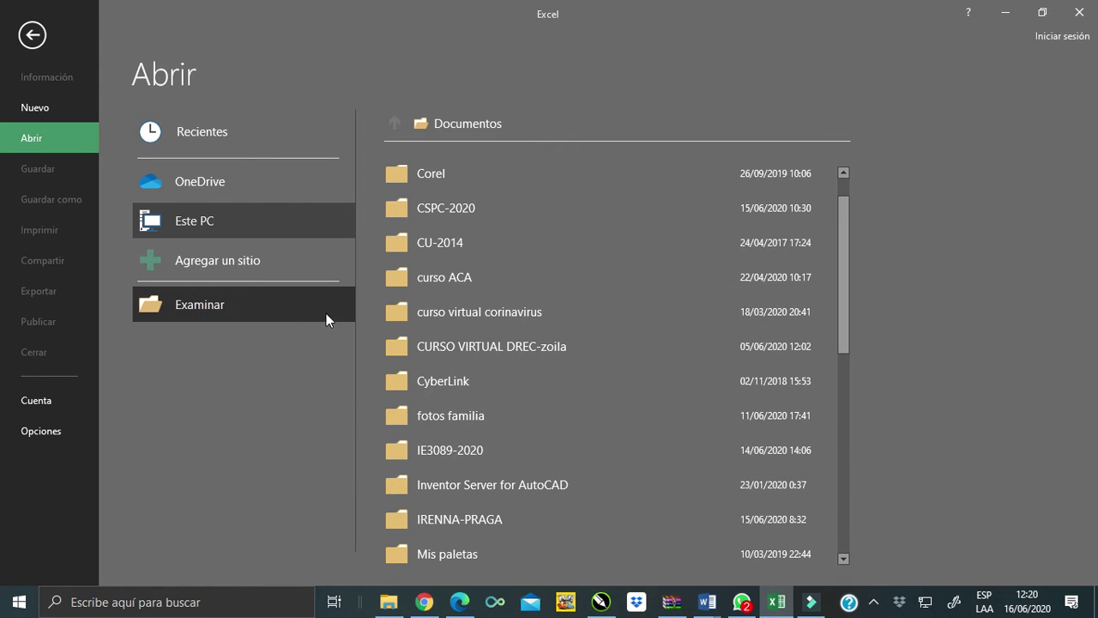
{"action": "left_click", "coordinate": [212, 302]}
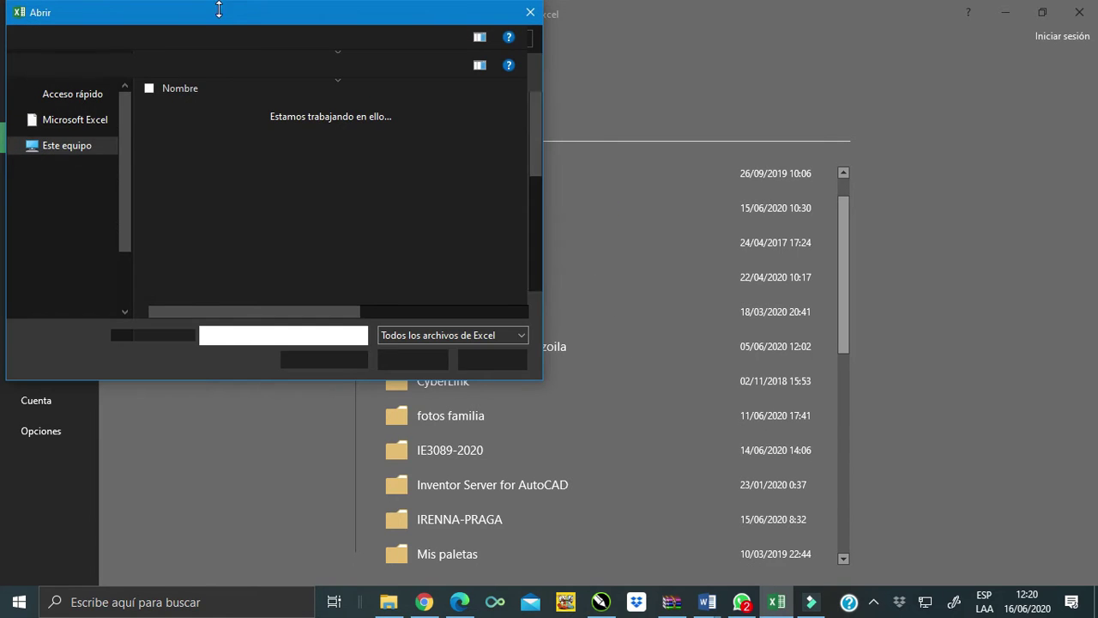
{"action": "left_click_drag", "start_coordinate": [223, 13], "coordinate": [577, 82]}
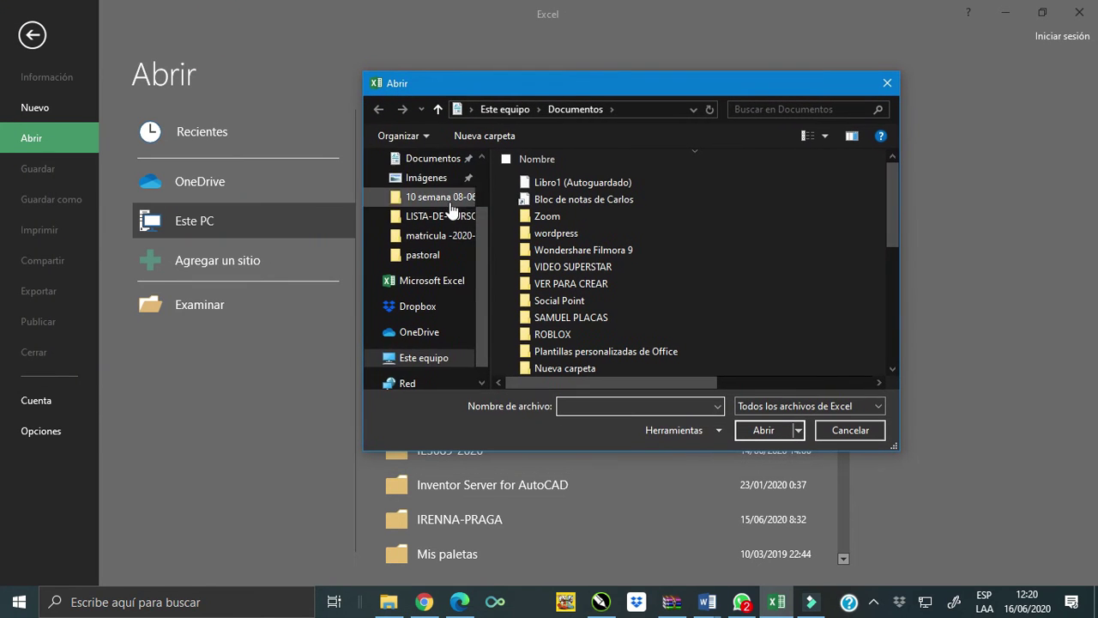
{"action": "scroll", "coordinate": [467, 258], "scroll_direction": "down", "scroll_amount": 5}
{"action": "left_click_drag", "start_coordinate": [483, 301], "coordinate": [486, 192]}
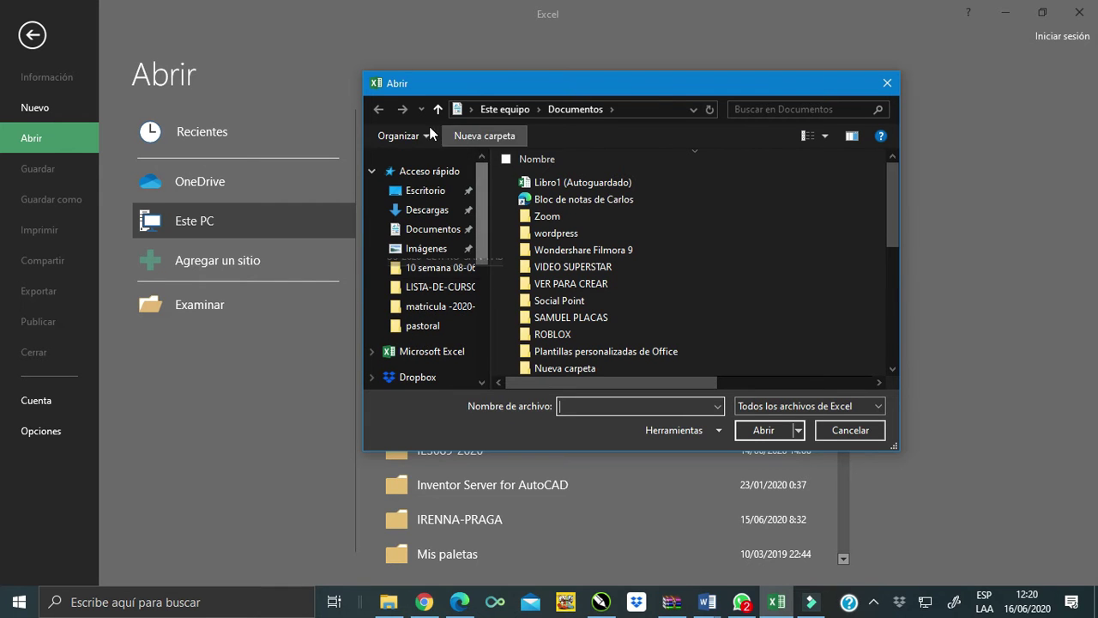
{"action": "left_click_drag", "start_coordinate": [486, 179], "coordinate": [483, 292]}
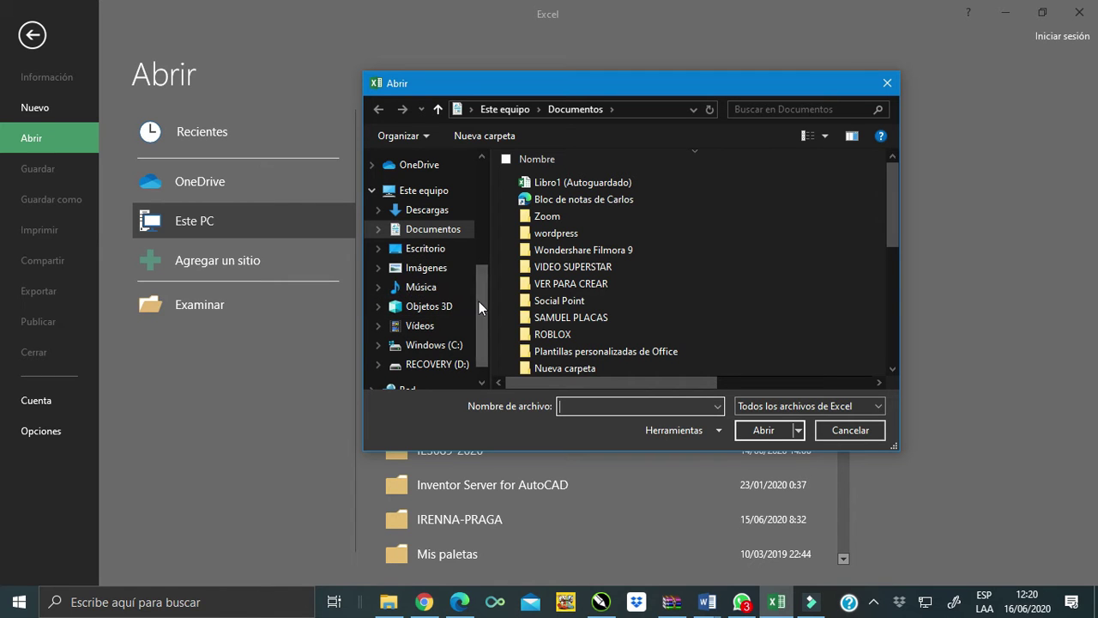
{"action": "left_click_drag", "start_coordinate": [478, 301], "coordinate": [479, 311]}
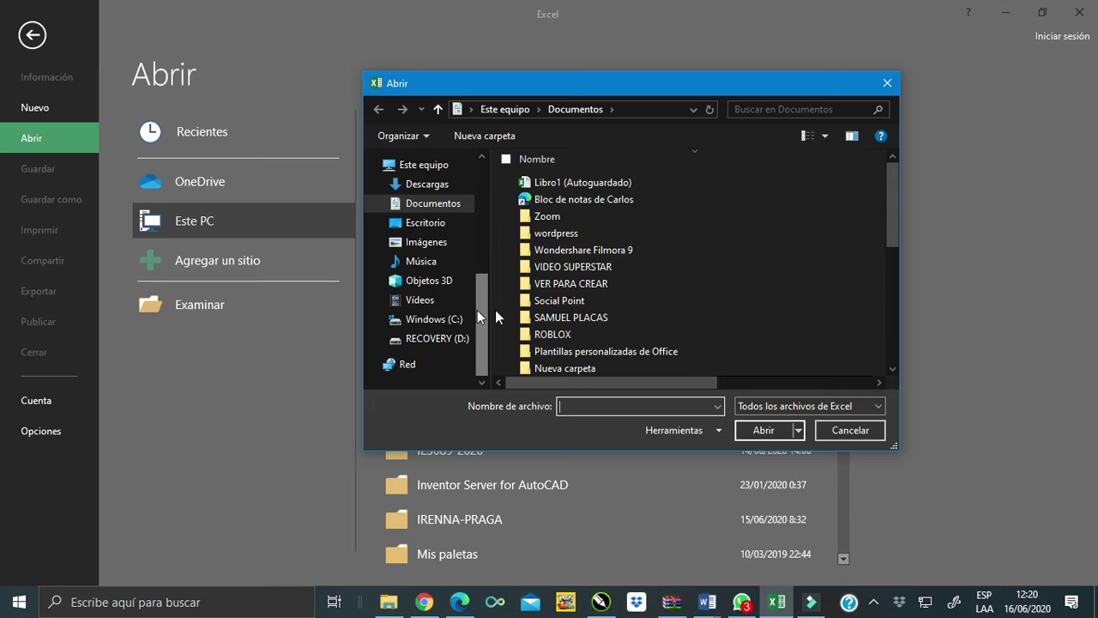
{"action": "left_click", "coordinate": [845, 430]}
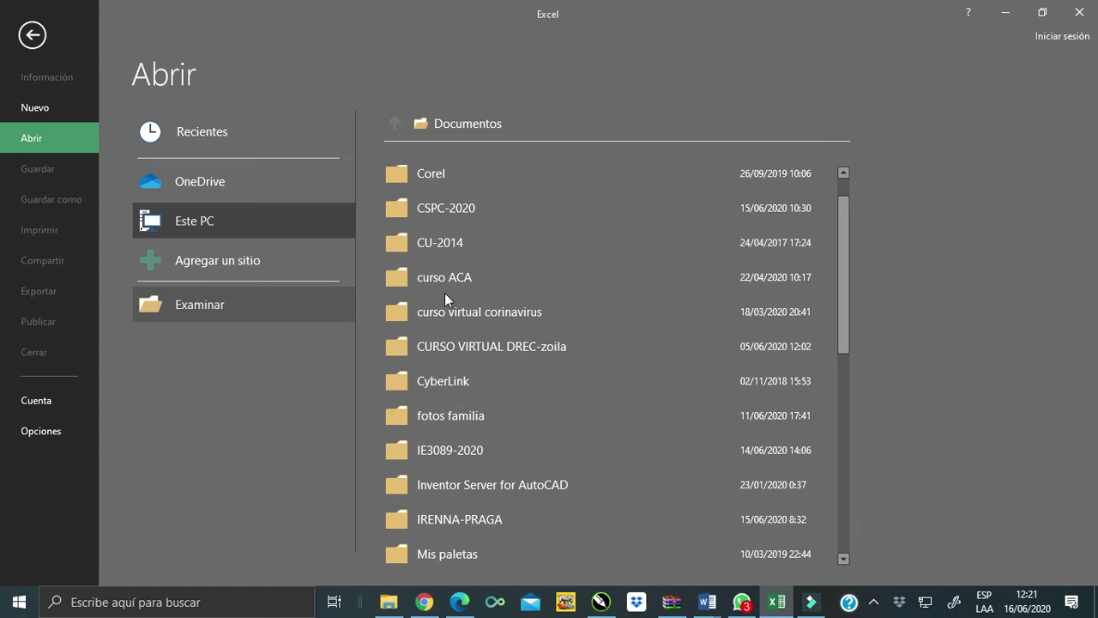
Examine the gallery of templates available for creating a new workbook, from the first to the last, and return to Libro en blanco.
{"action": "left_click", "coordinate": [24, 114]}
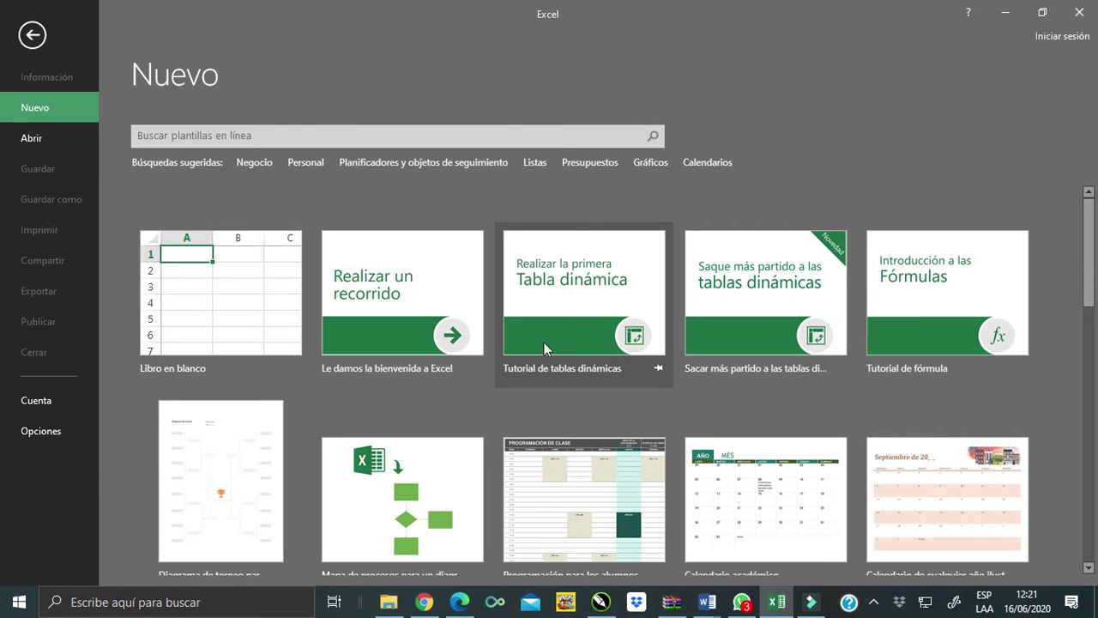
{"action": "scroll", "coordinate": [545, 344], "scroll_direction": "down", "scroll_amount": 3}
{"action": "scroll", "coordinate": [703, 369], "scroll_direction": "down", "scroll_amount": 1}
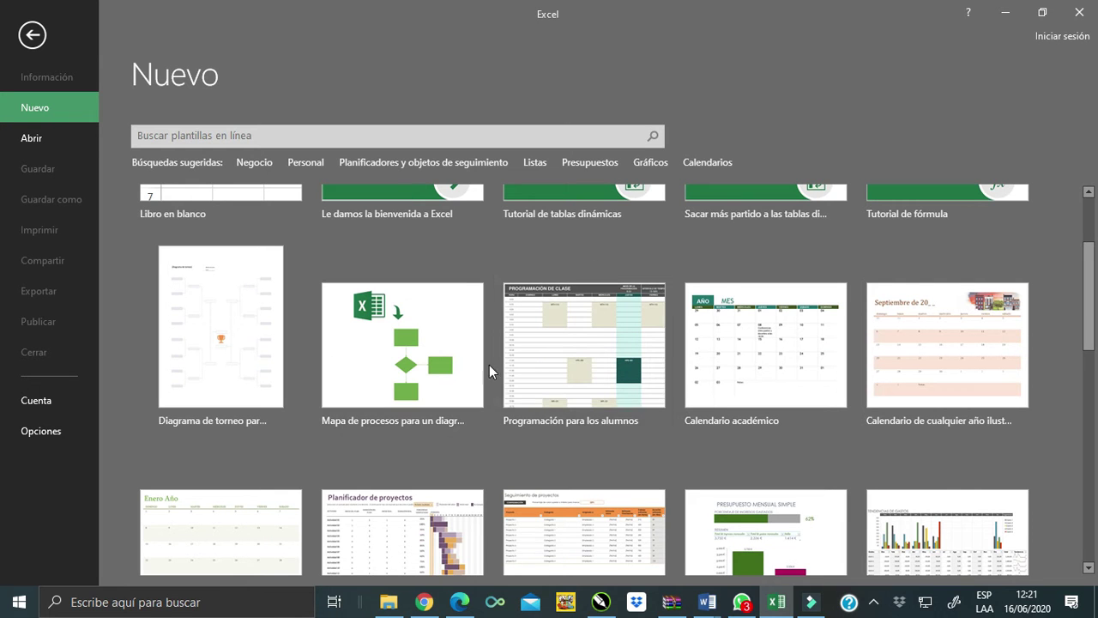
{"action": "scroll", "coordinate": [590, 352], "scroll_direction": "down", "scroll_amount": 1}
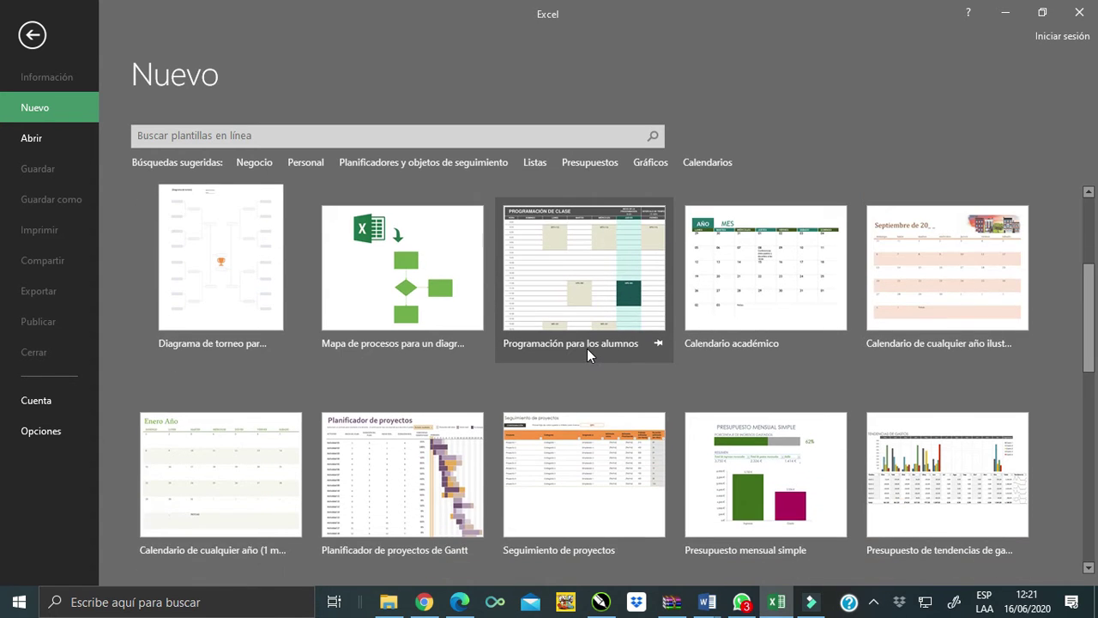
{"action": "scroll", "coordinate": [587, 347], "scroll_direction": "down", "scroll_amount": 2}
{"action": "scroll", "coordinate": [573, 339], "scroll_direction": "down", "scroll_amount": 1}
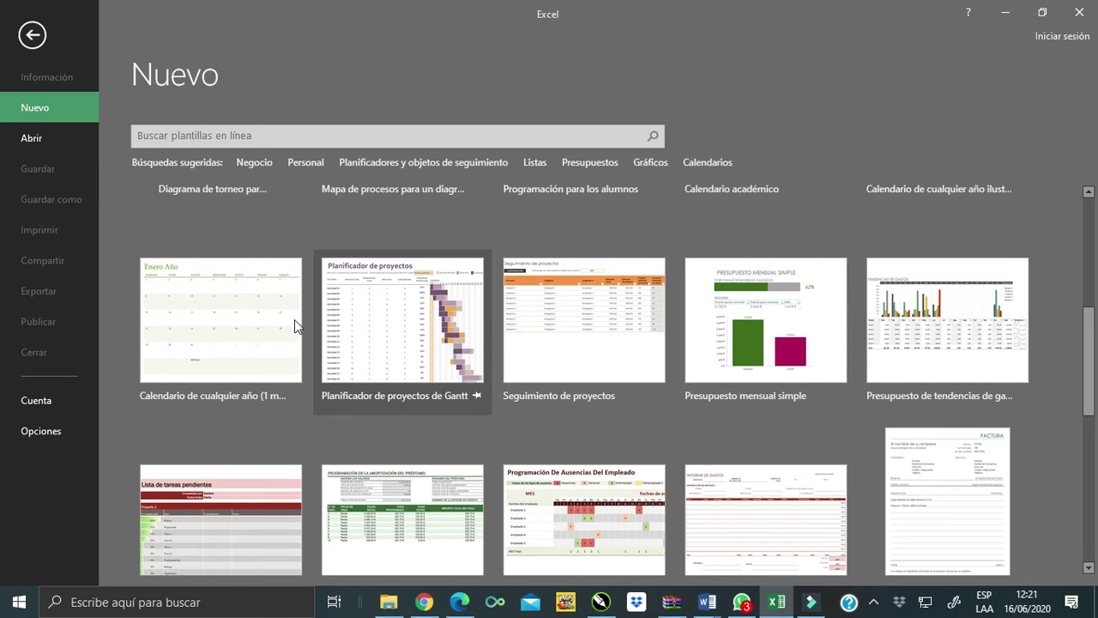
{"action": "scroll", "coordinate": [523, 317], "scroll_direction": "down", "scroll_amount": 1}
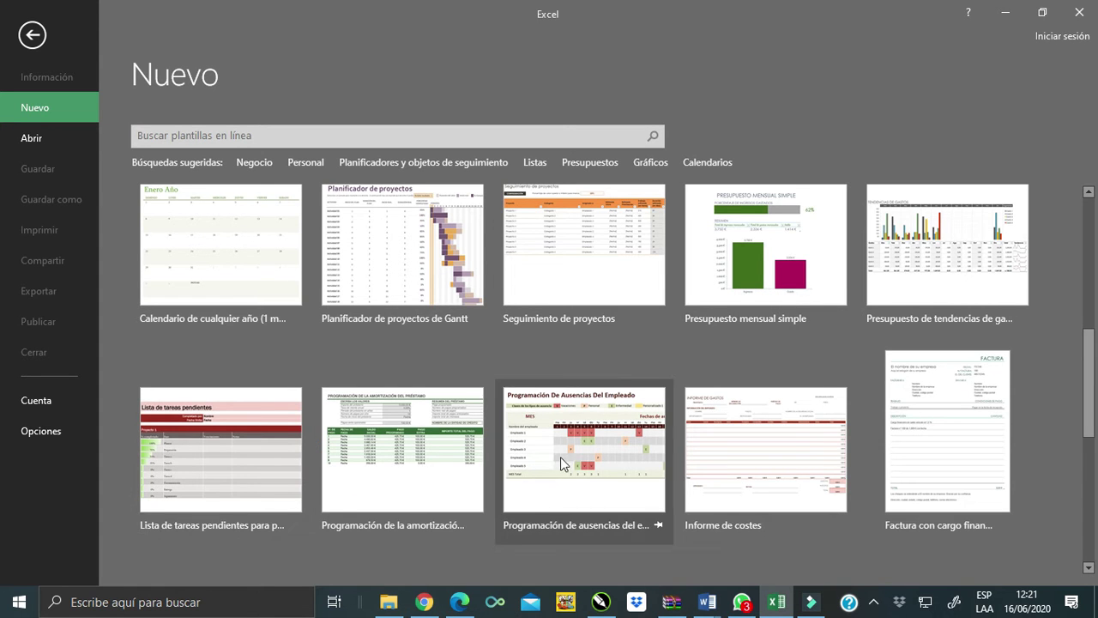
{"action": "scroll", "coordinate": [616, 433], "scroll_direction": "down", "scroll_amount": 3}
{"action": "scroll", "coordinate": [598, 435], "scroll_direction": "down", "scroll_amount": 3}
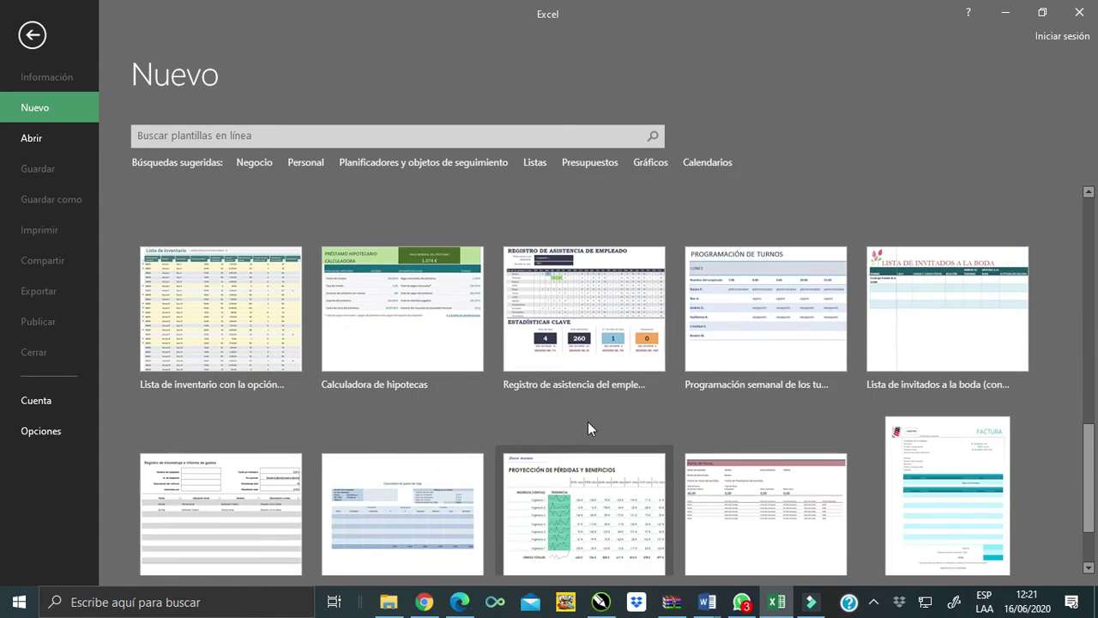
{"action": "scroll", "coordinate": [506, 407], "scroll_direction": "down", "scroll_amount": 2}
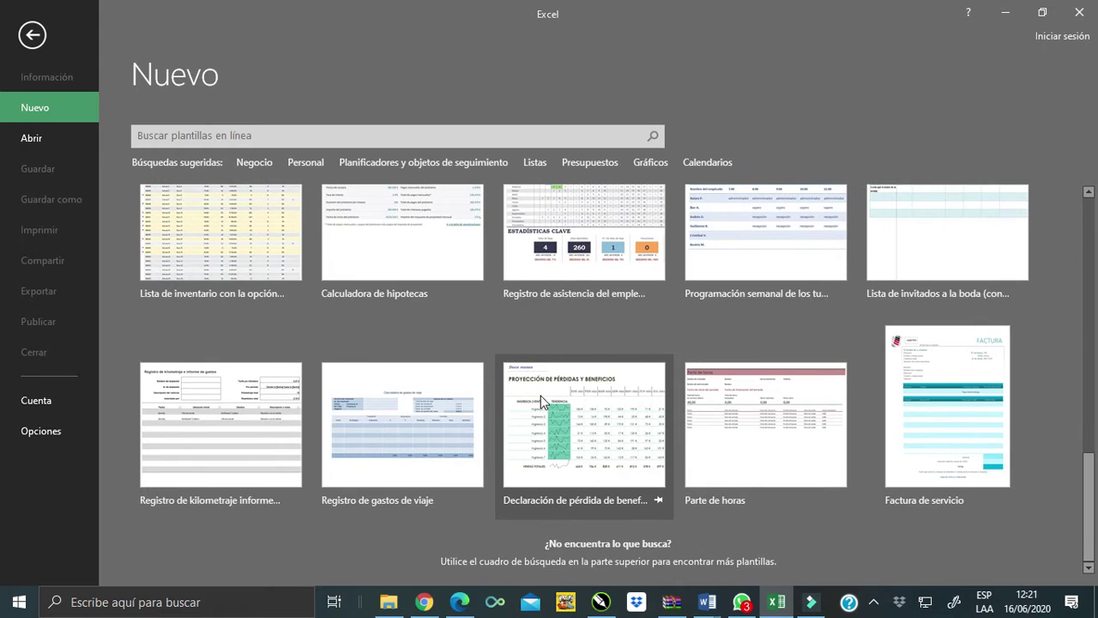
{"action": "scroll", "coordinate": [220, 328], "scroll_direction": "up", "scroll_amount": 5}
{"action": "scroll", "coordinate": [215, 320], "scroll_direction": "up", "scroll_amount": 5}
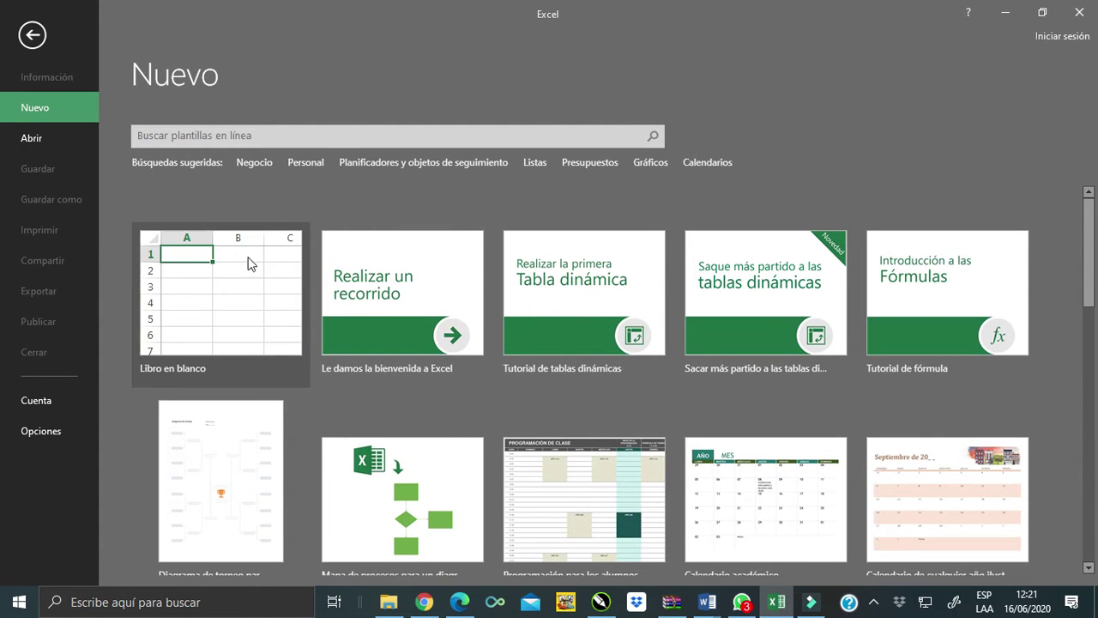
Create a workbook from Libro en blanco and start saving it by browsing for a location on the computer.
{"action": "left_click", "coordinate": [202, 297]}
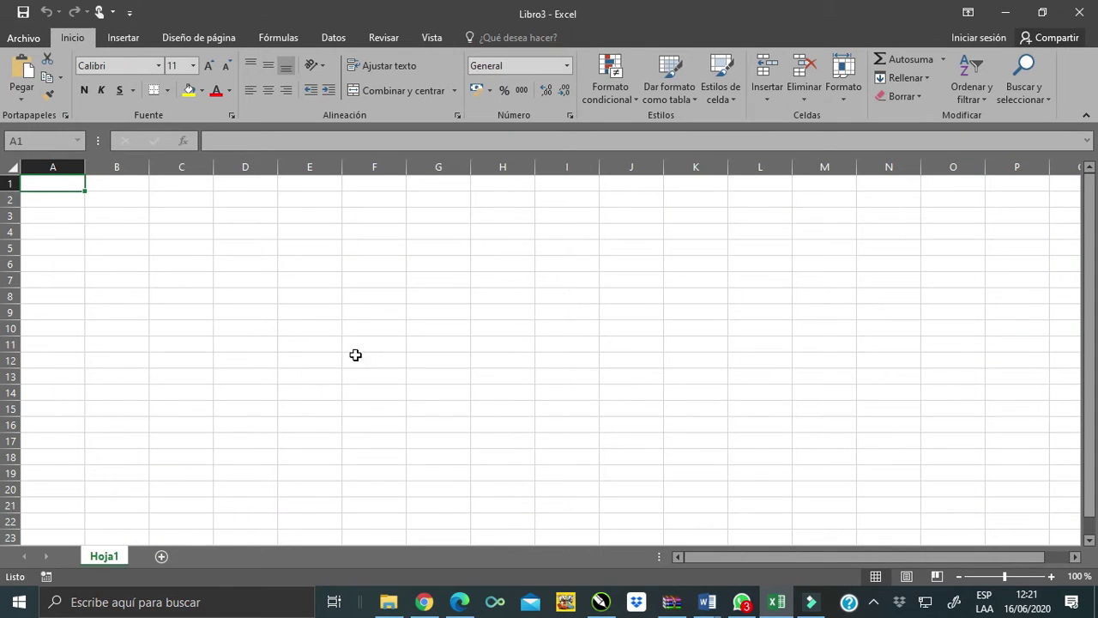
{"action": "left_click", "coordinate": [31, 40]}
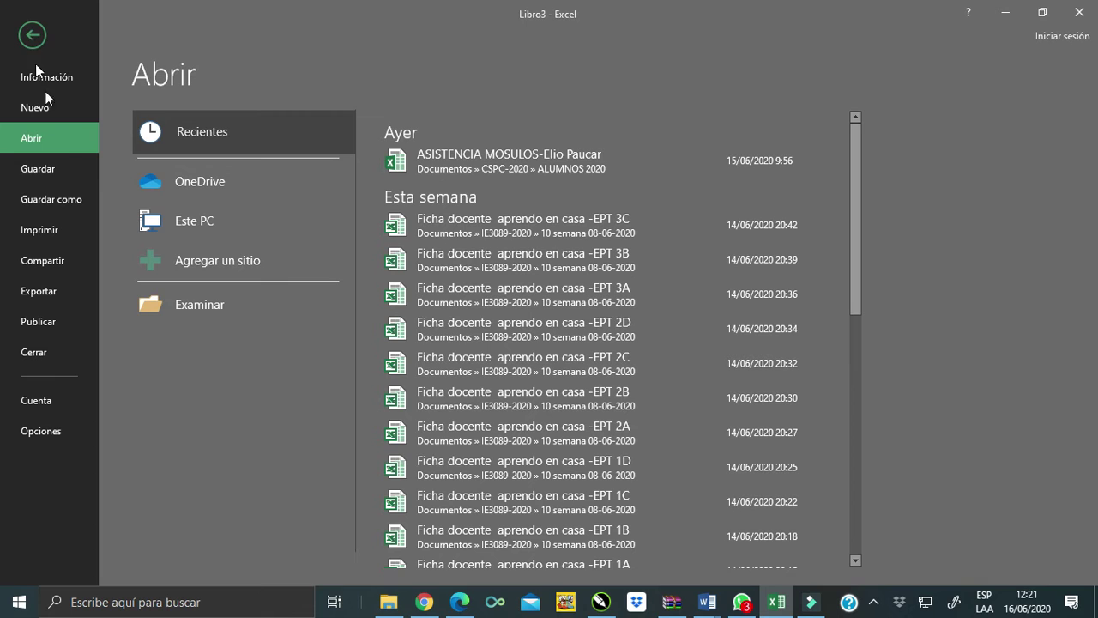
{"action": "left_click", "coordinate": [57, 175]}
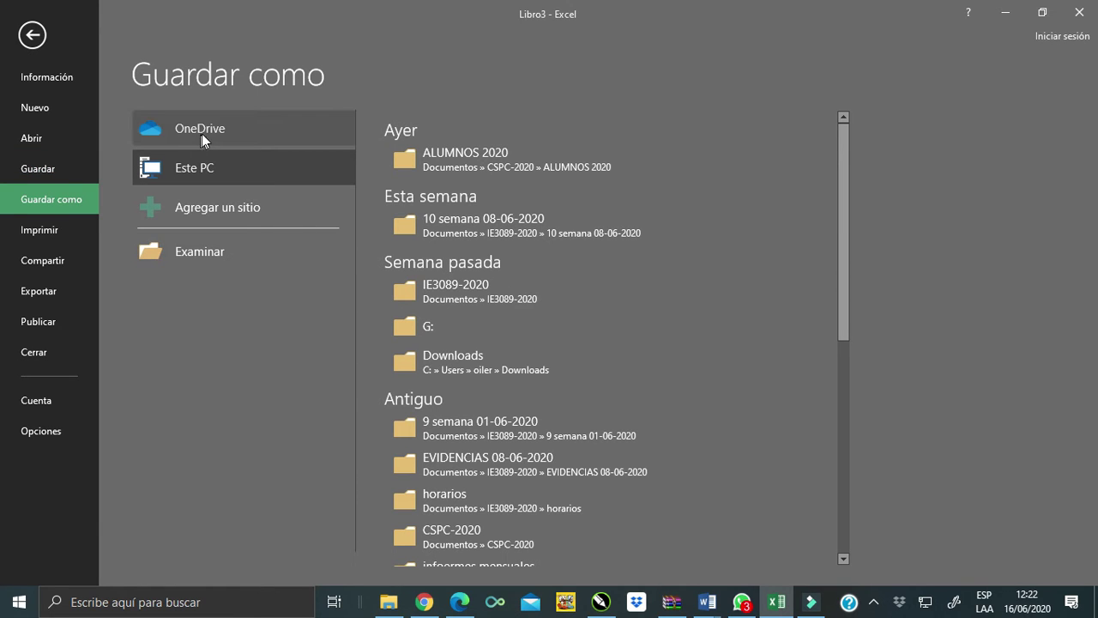
{"action": "left_click", "coordinate": [212, 256]}
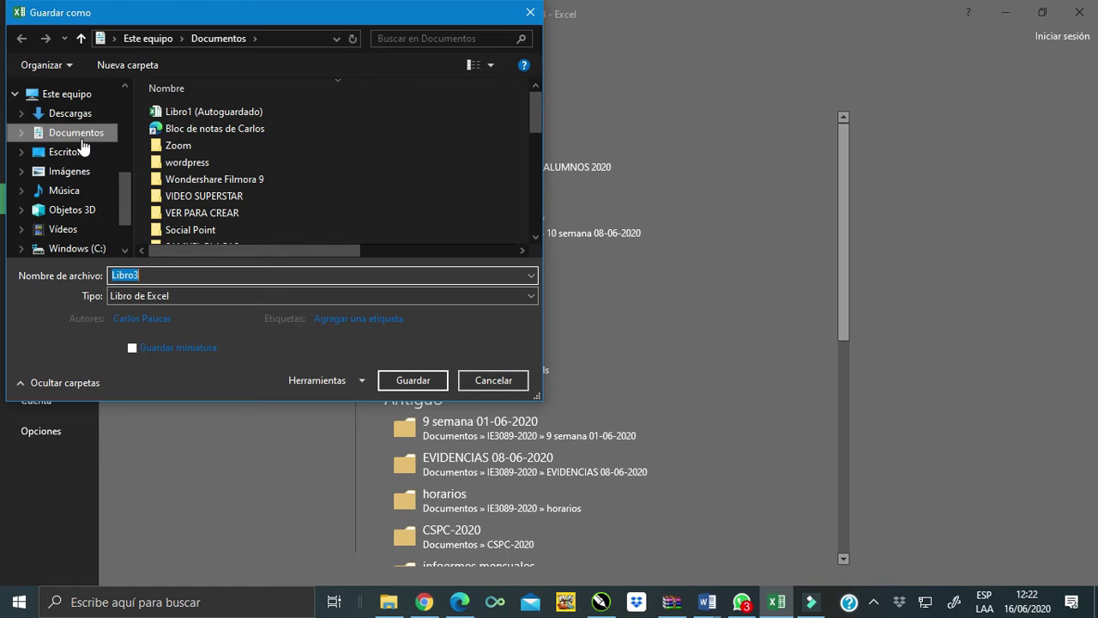
Choose the folder Documentos > CSPC-2020 > sesiones- office > CT-N°3-EXCEL > 1-SEMANA- as the save location.
{"action": "left_click", "coordinate": [202, 149]}
{"action": "scroll", "coordinate": [203, 155], "scroll_direction": "down", "scroll_amount": 10}
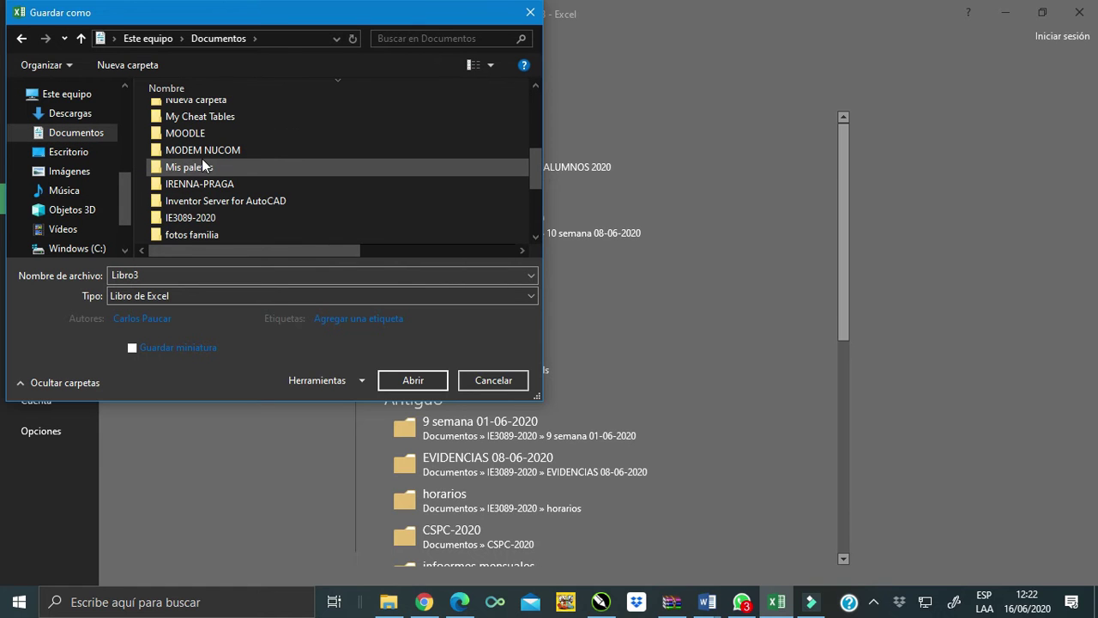
{"action": "double_click", "coordinate": [215, 235]}
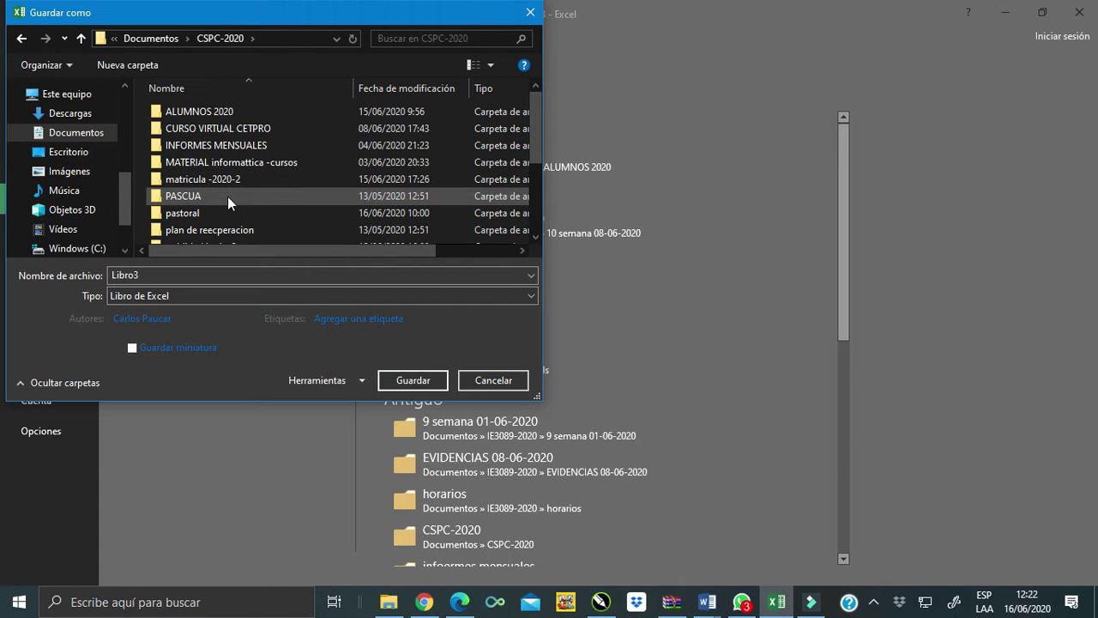
{"action": "scroll", "coordinate": [227, 197], "scroll_direction": "down", "scroll_amount": 2}
{"action": "double_click", "coordinate": [267, 201]}
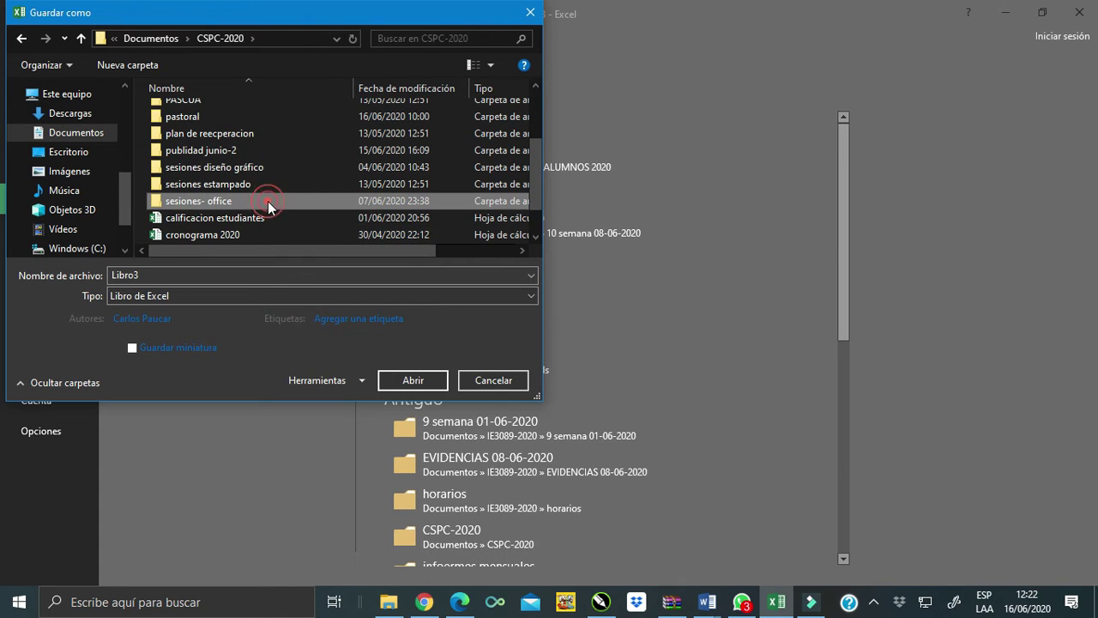
{"action": "left_click", "coordinate": [218, 133]}
{"action": "double_click", "coordinate": [218, 133]}
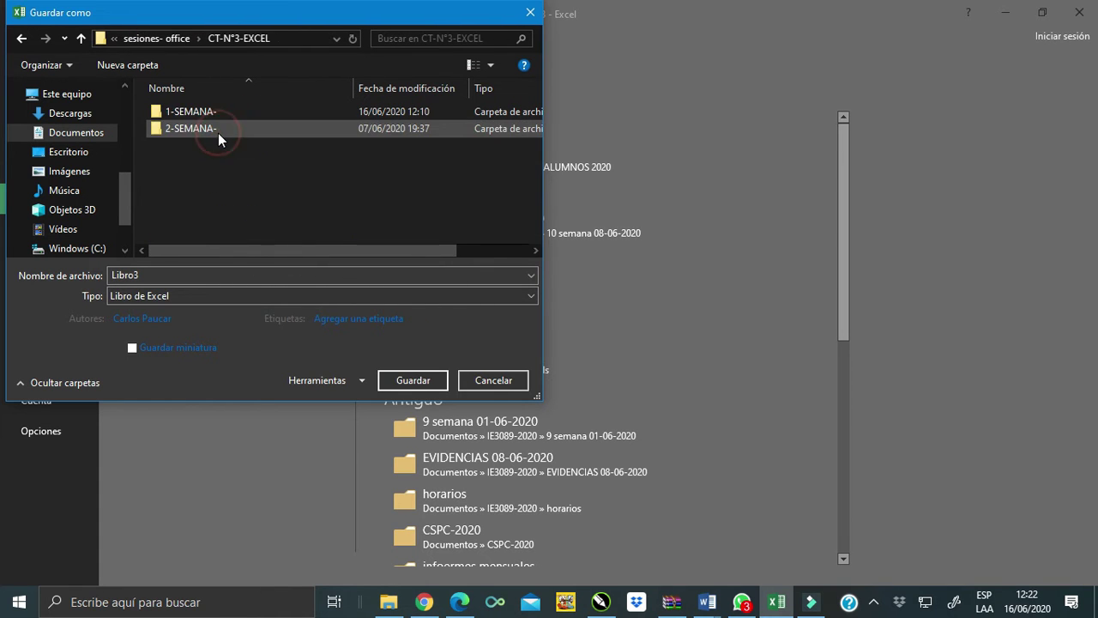
{"action": "double_click", "coordinate": [206, 112]}
Name the workbook ENTORNO DE EXCEL and save it in the chosen folder as Libro de Excel.
{"action": "double_click", "coordinate": [171, 275]}
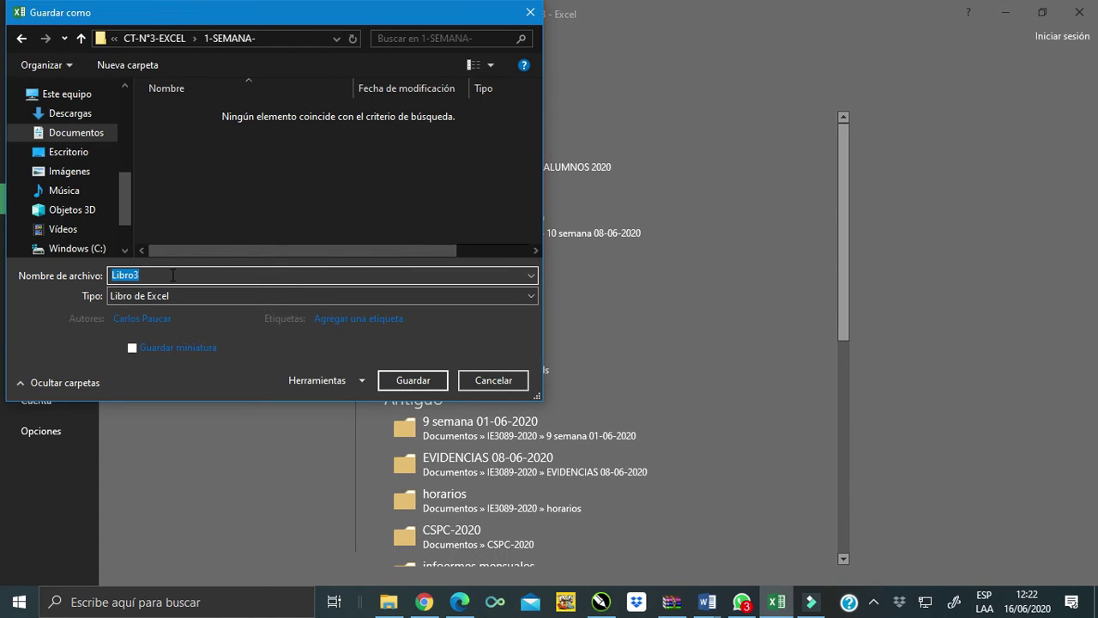
{"action": "type", "text": "ENTORNO DE EXCEL"}
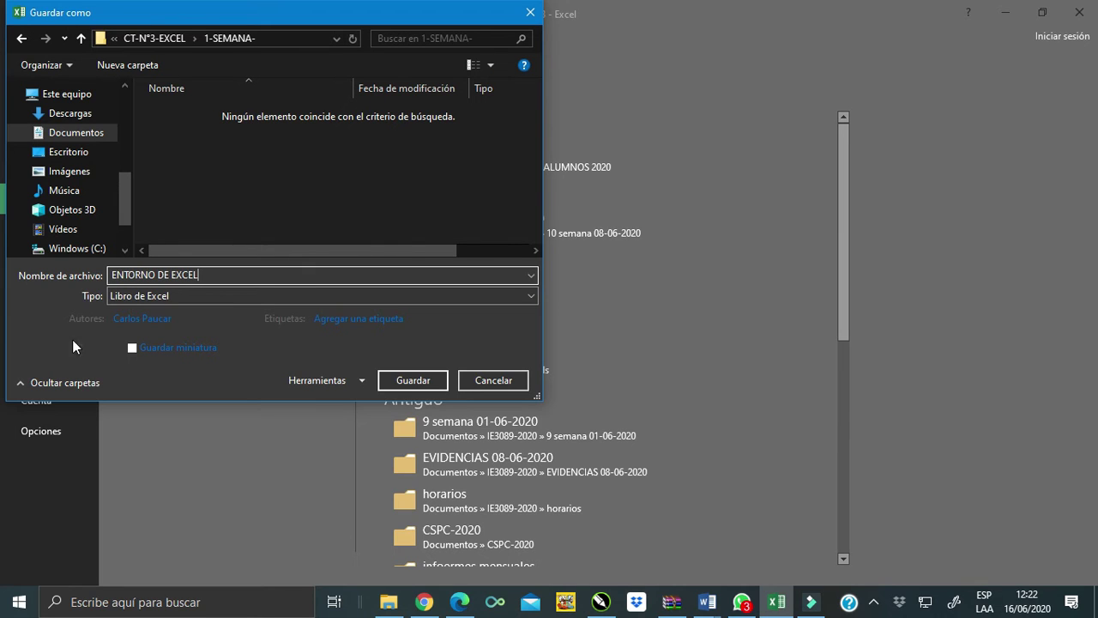
{"action": "left_click", "coordinate": [403, 380]}
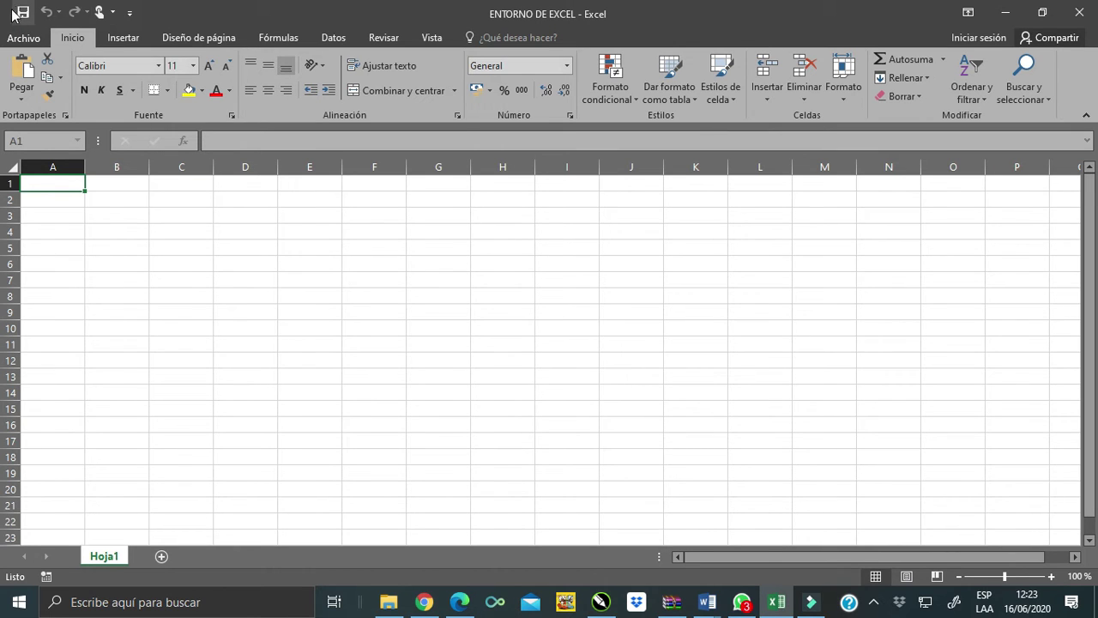
Save a copy of the workbook in the same folder under the name ENTORNO DE EXCEL-JUNIO.
{"action": "left_click", "coordinate": [23, 38]}
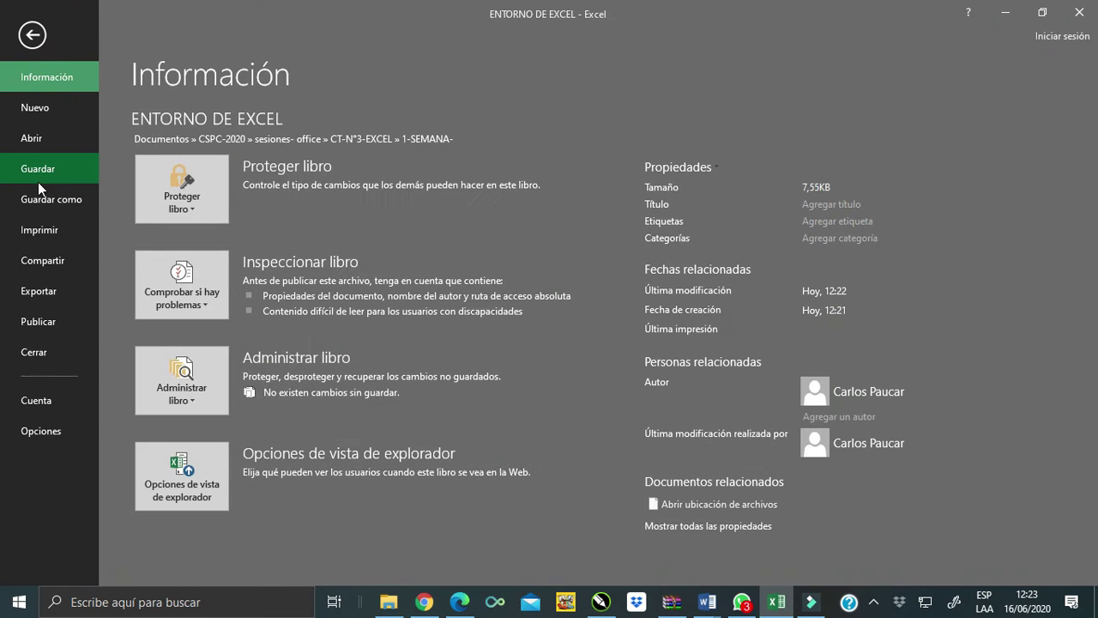
{"action": "left_click", "coordinate": [32, 34]}
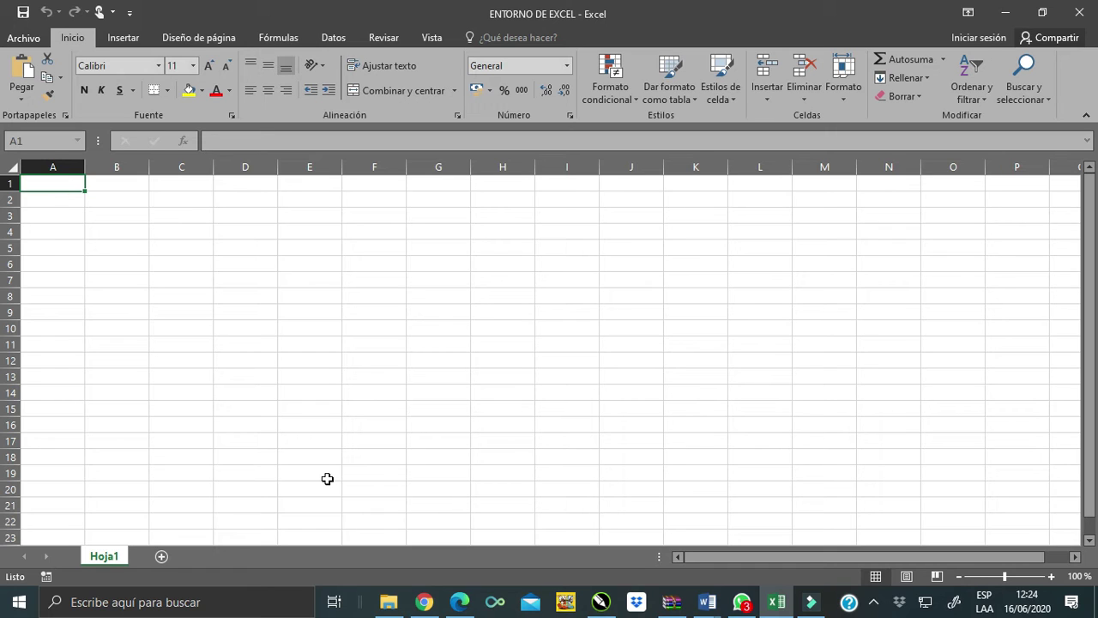
{"action": "left_click", "coordinate": [26, 38]}
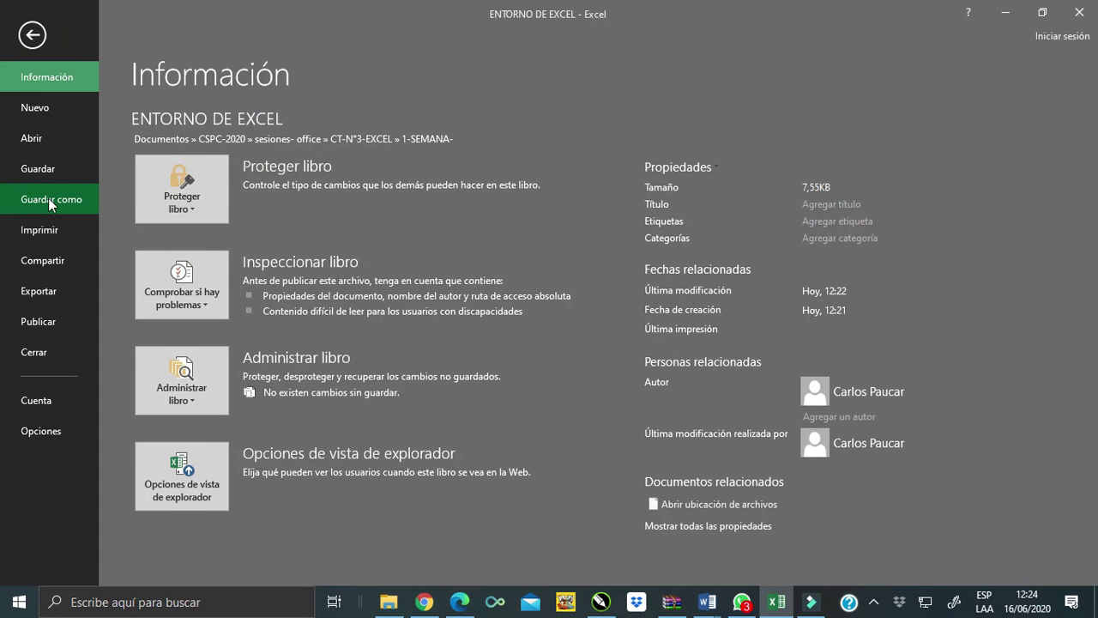
{"action": "left_click", "coordinate": [51, 202]}
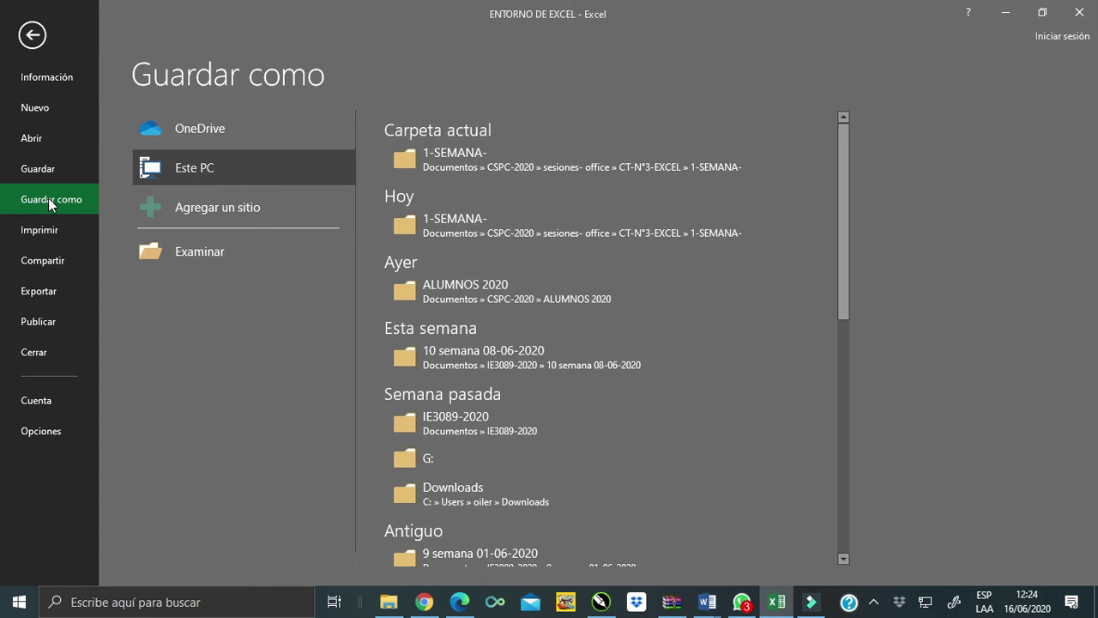
{"action": "left_click", "coordinate": [185, 249]}
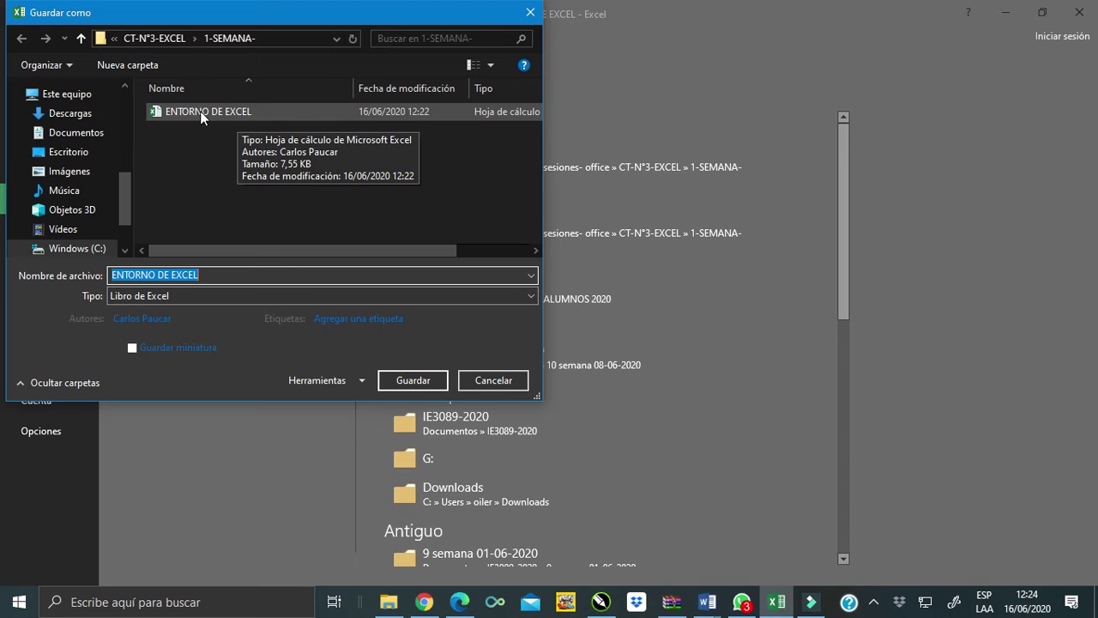
{"action": "left_click", "coordinate": [209, 275]}
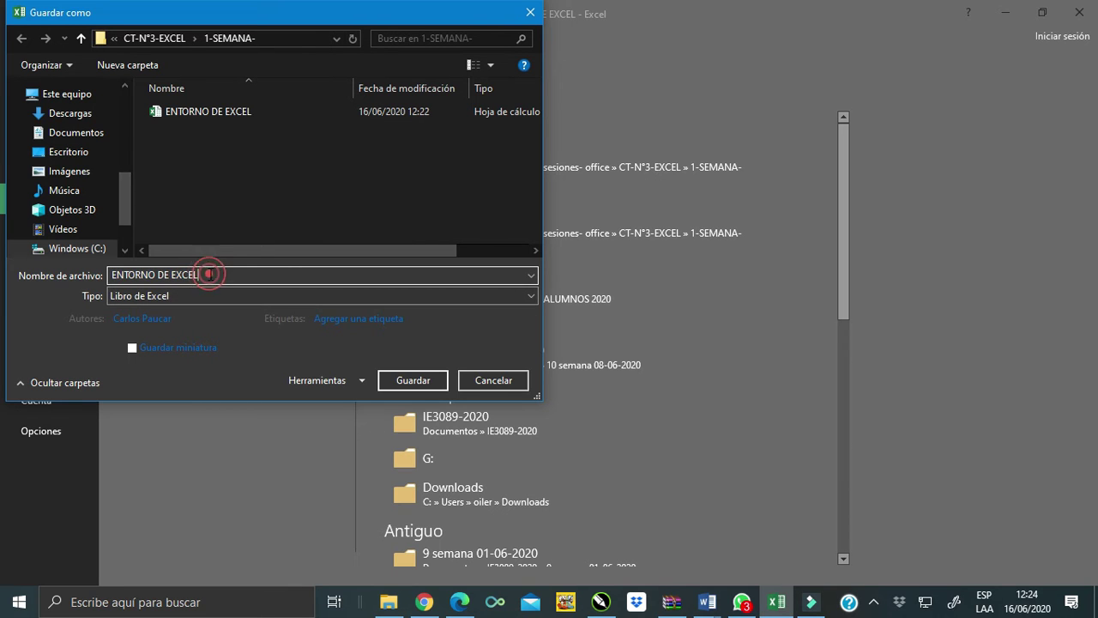
{"action": "type", "text": "-JUNIO"}
{"action": "left_click", "coordinate": [420, 383]}
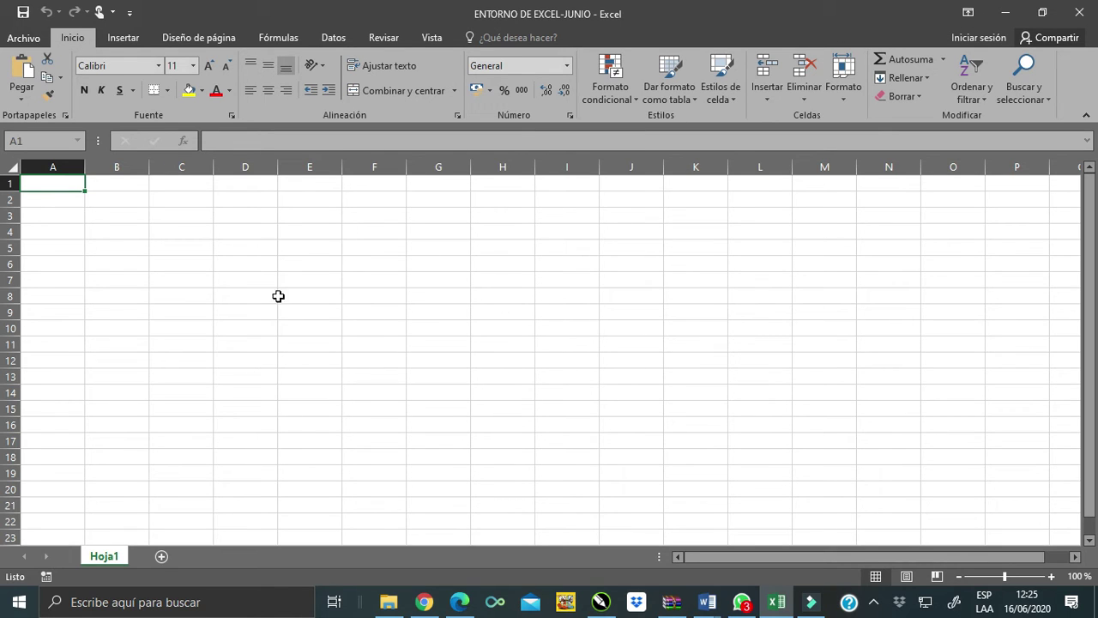
Set the ribbon to hide automatically, and switch its display to Mostrar pestañas.
{"action": "left_click", "coordinate": [967, 12]}
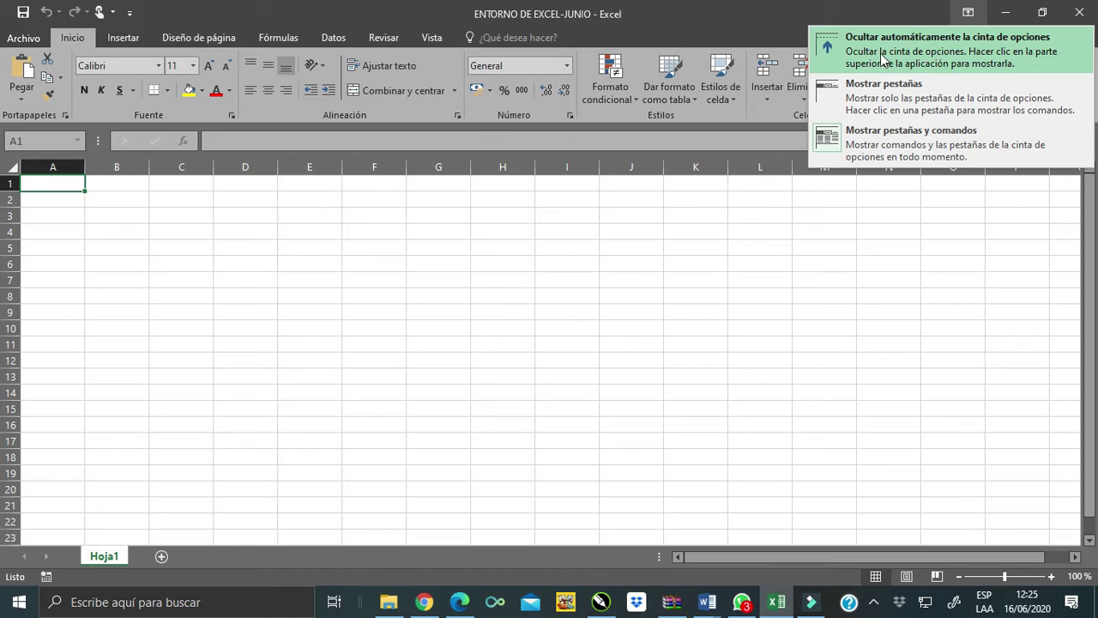
{"action": "left_click", "coordinate": [862, 50]}
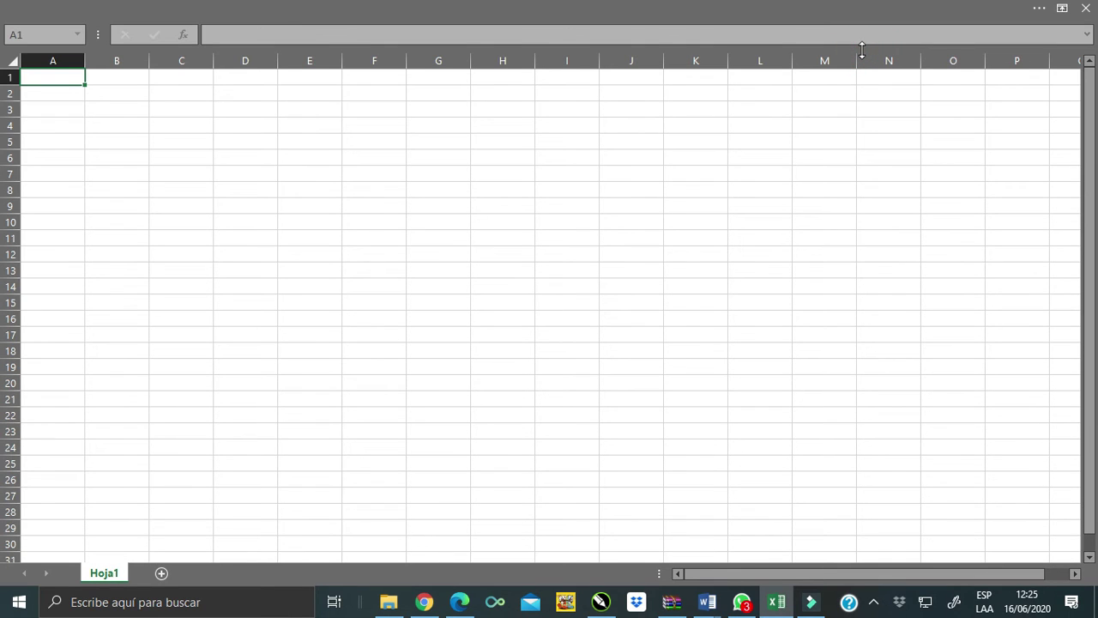
{"action": "left_click", "coordinate": [1061, 9]}
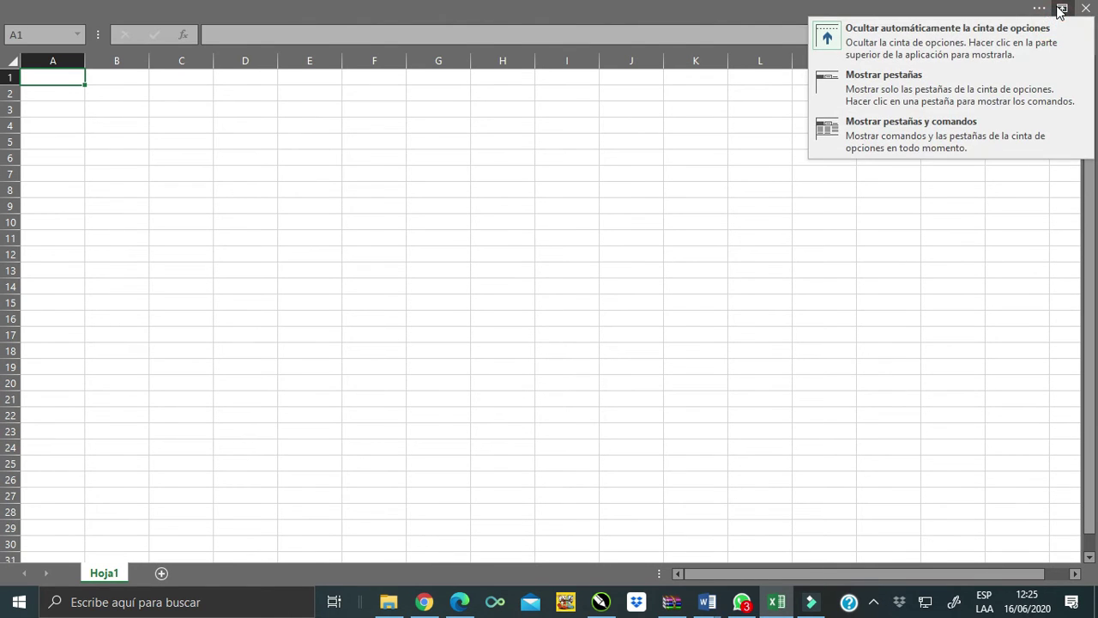
{"action": "left_click", "coordinate": [882, 87]}
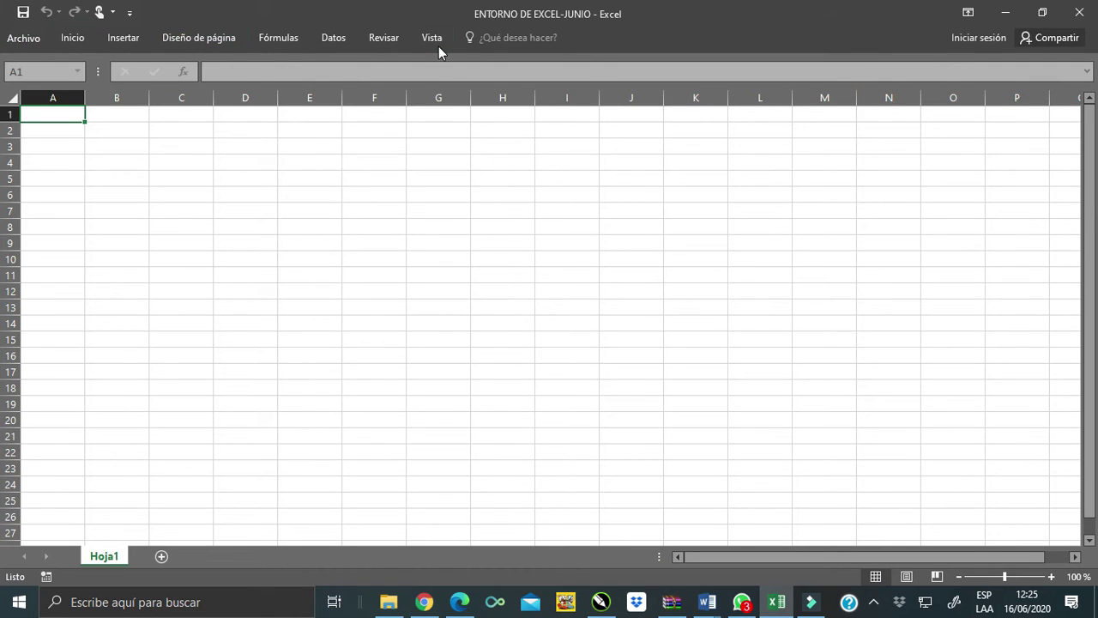
Examine the commands under each ribbon heading in turn, from Archivo and Inicio to Vista, and collapse the ribbon again.
{"action": "left_click", "coordinate": [23, 40]}
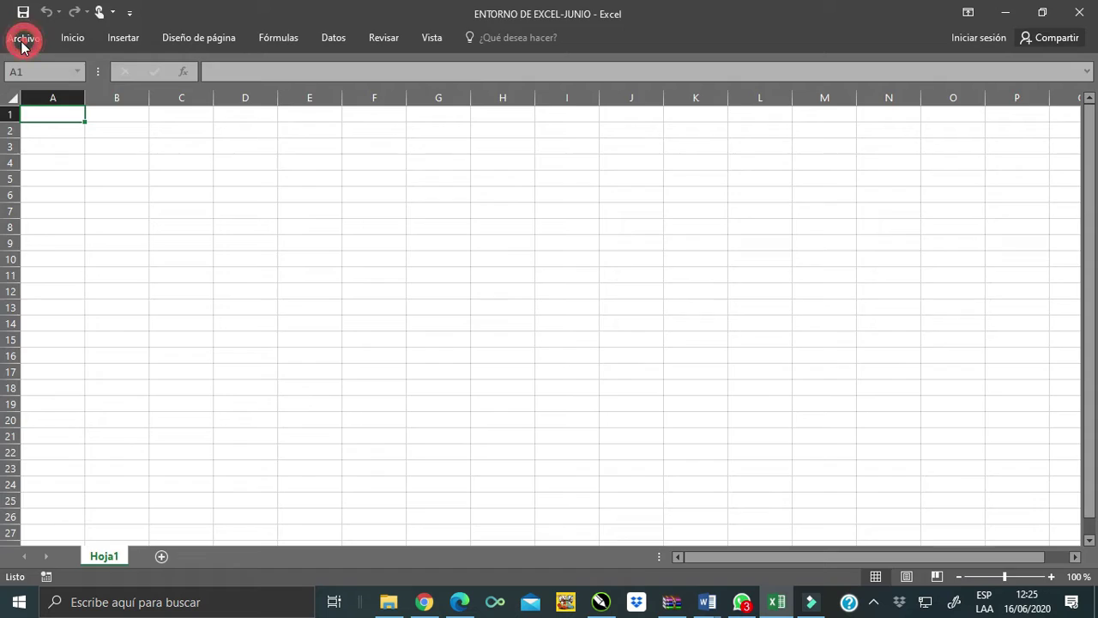
{"action": "left_click", "coordinate": [31, 35]}
{"action": "left_click", "coordinate": [68, 36]}
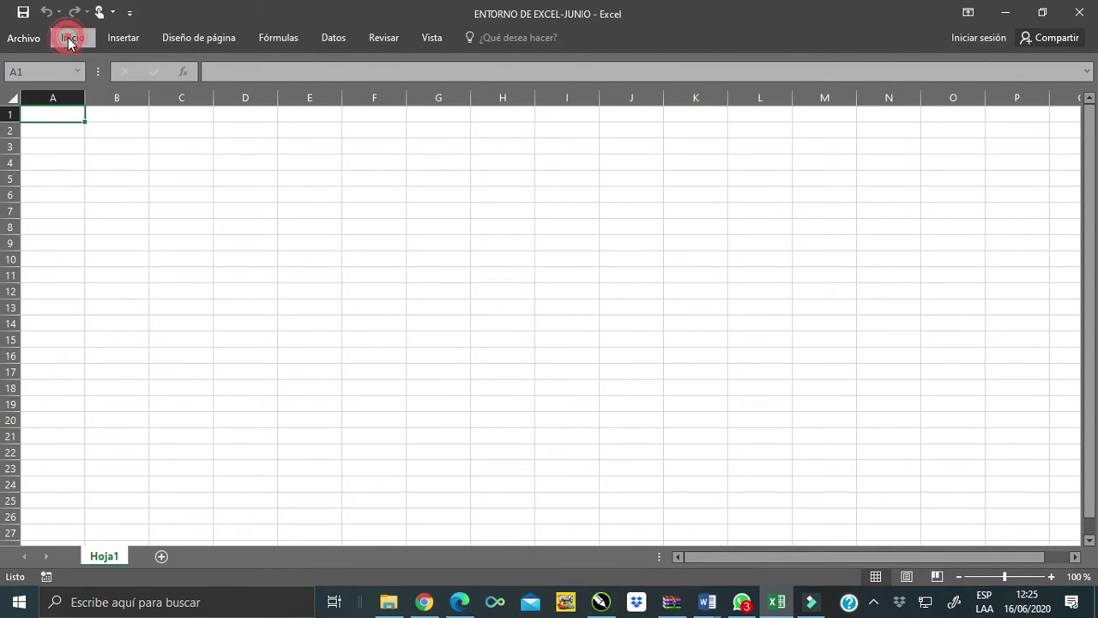
{"action": "left_click", "coordinate": [121, 38]}
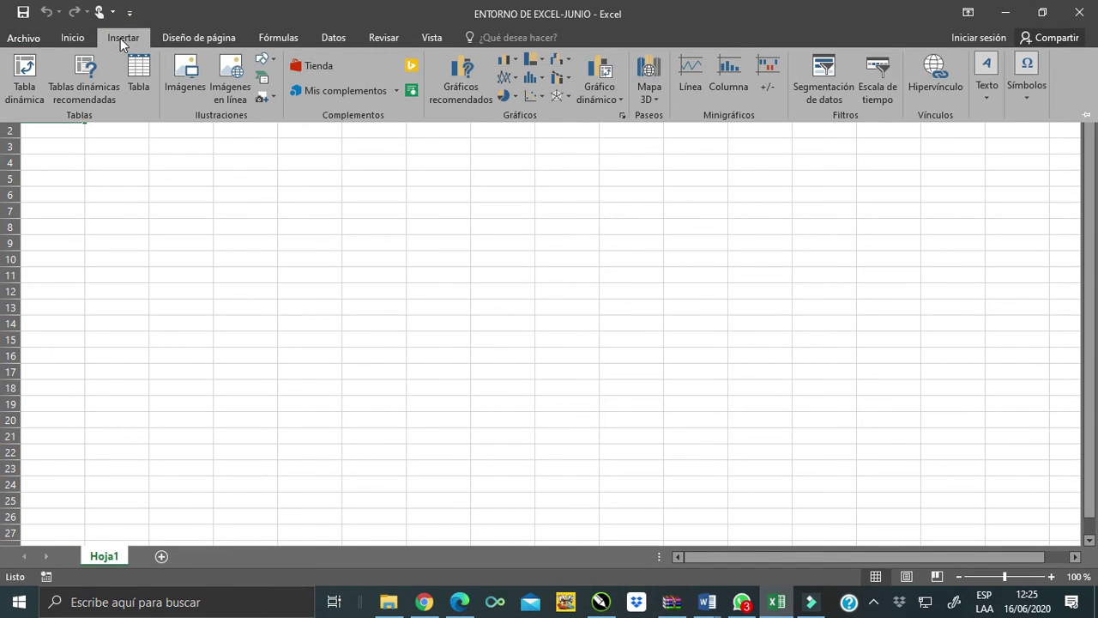
{"action": "left_click", "coordinate": [182, 41]}
{"action": "left_click", "coordinate": [276, 38]}
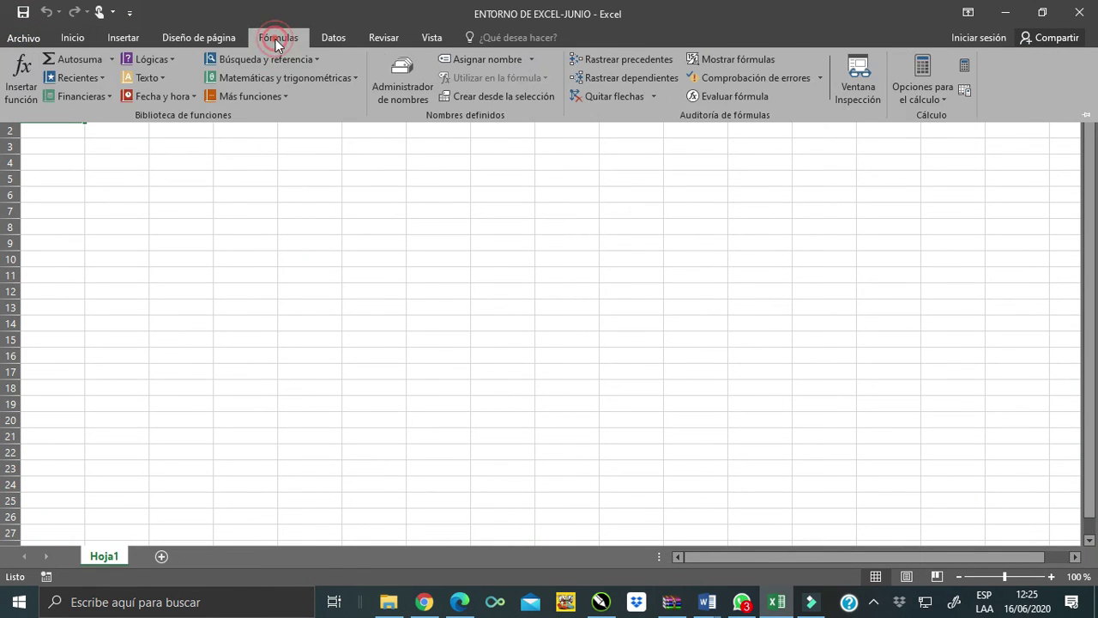
{"action": "left_click", "coordinate": [330, 37]}
{"action": "left_click", "coordinate": [375, 38]}
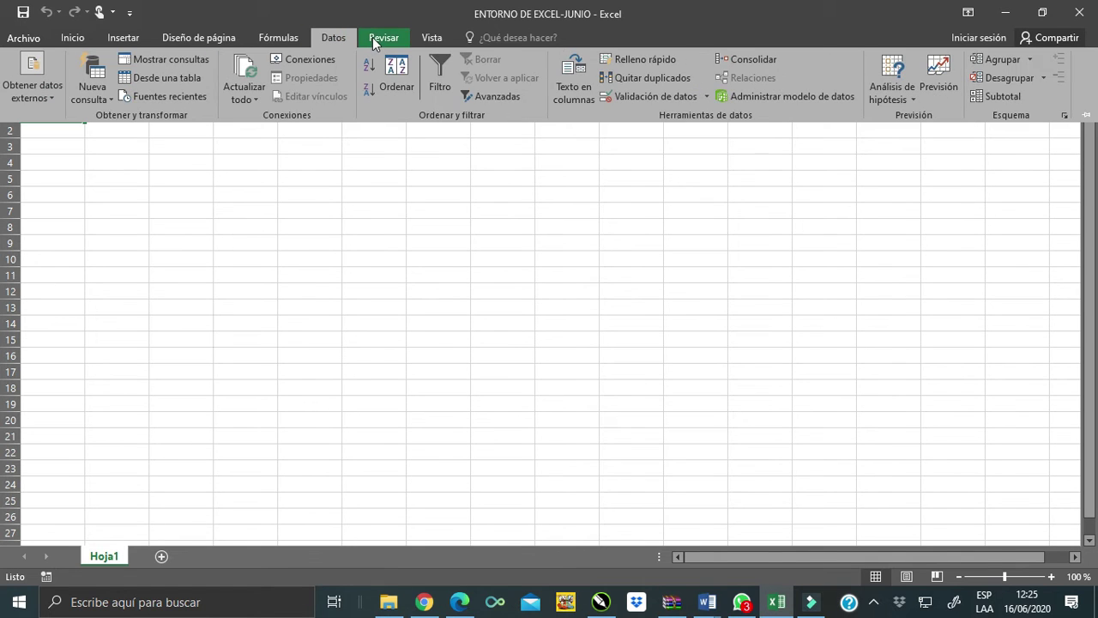
{"action": "left_click", "coordinate": [433, 38]}
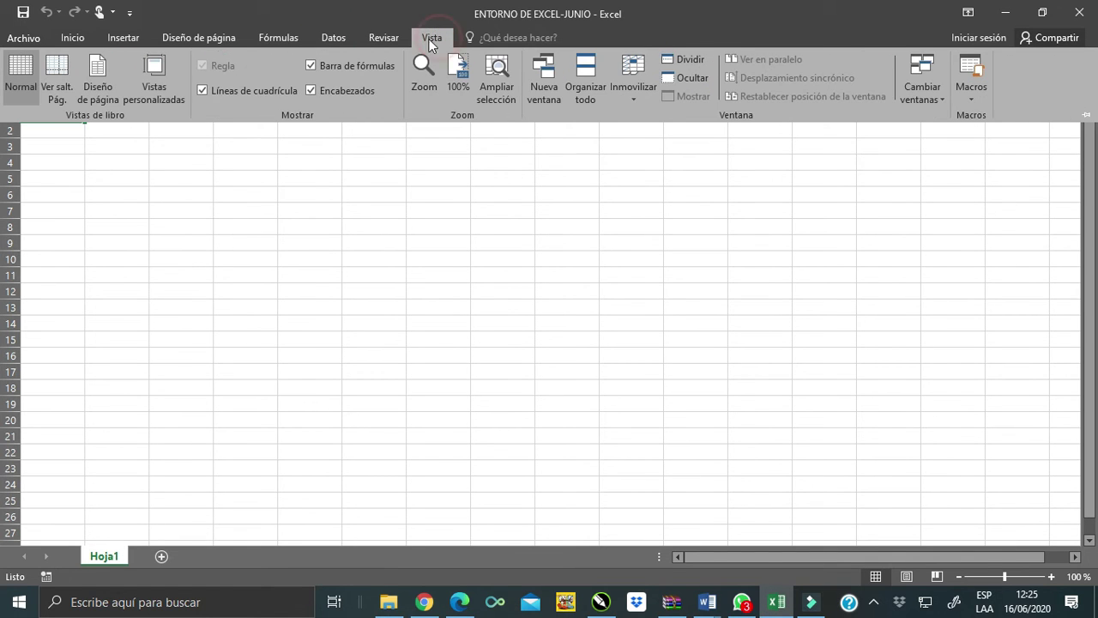
{"action": "left_click", "coordinate": [75, 39]}
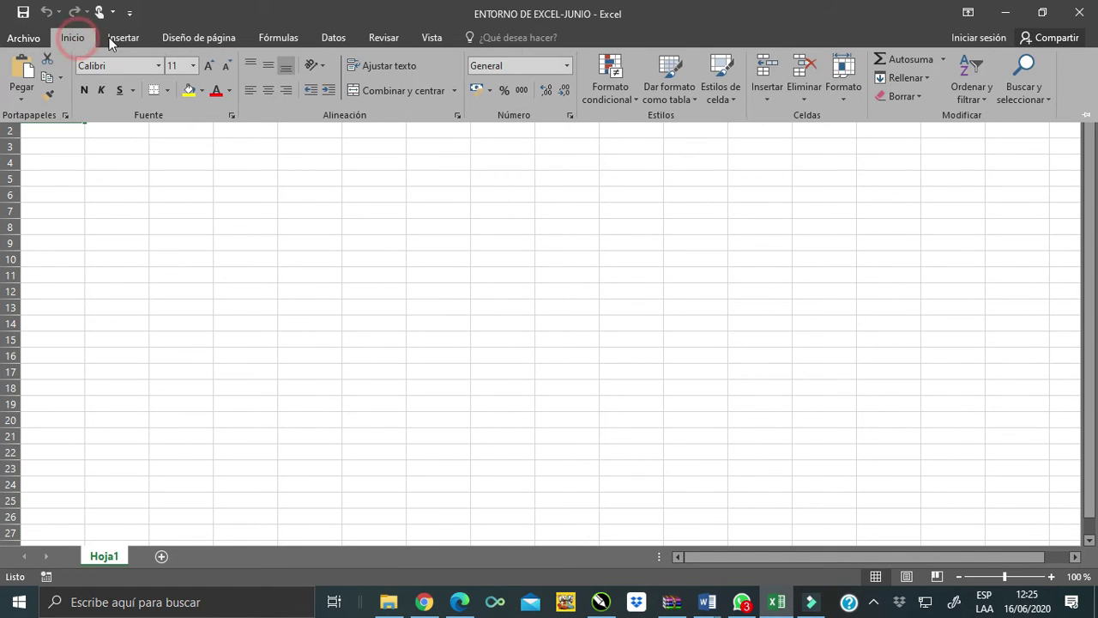
{"action": "left_click", "coordinate": [431, 37]}
{"action": "left_click", "coordinate": [318, 155]}
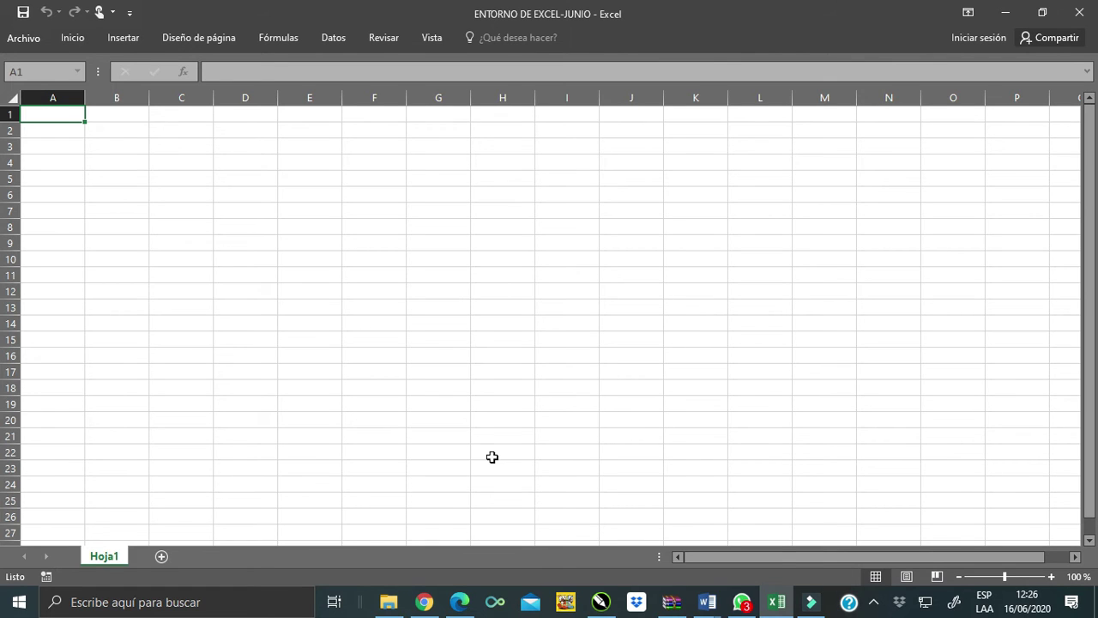
Set the ribbon display to Mostrar pestañas y comandos and show the Inicio commands.
{"action": "left_click", "coordinate": [968, 15]}
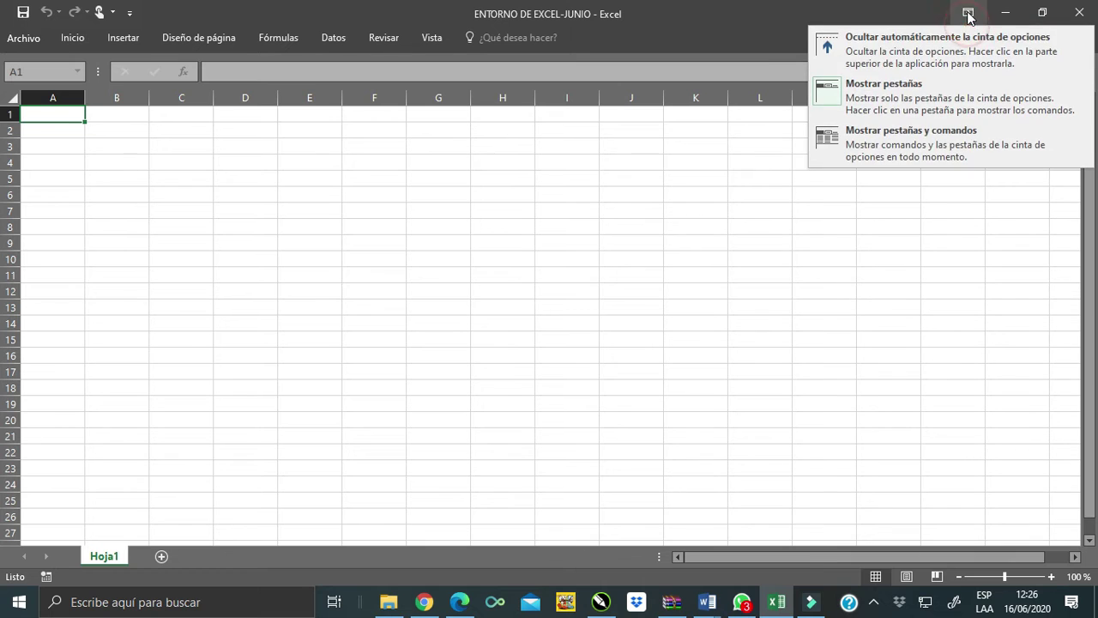
{"action": "left_click", "coordinate": [875, 142]}
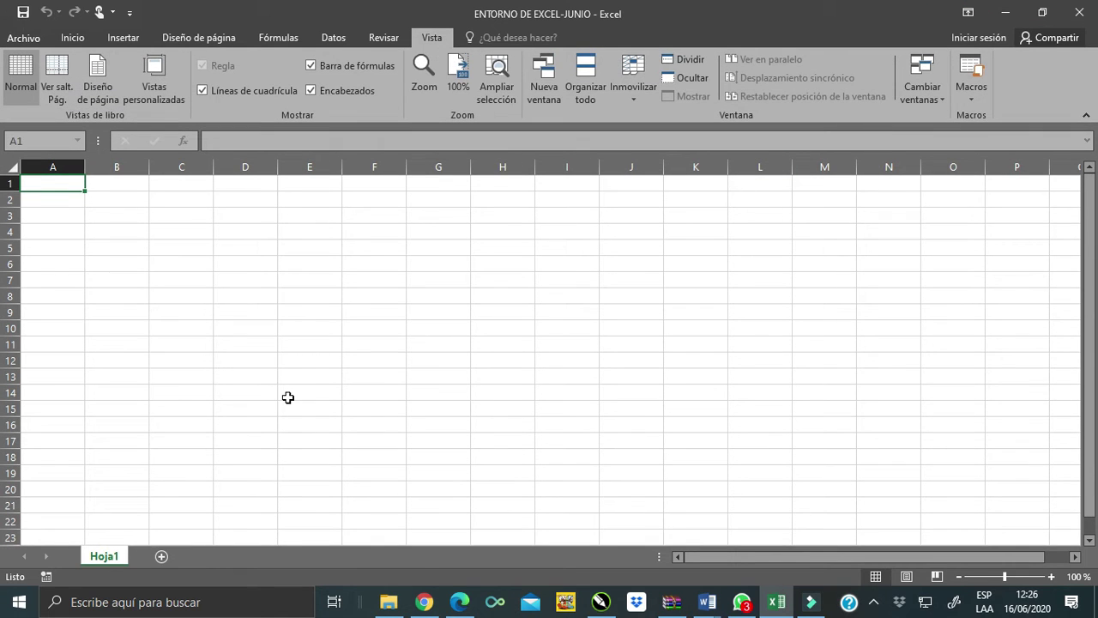
{"action": "left_click", "coordinate": [82, 38]}
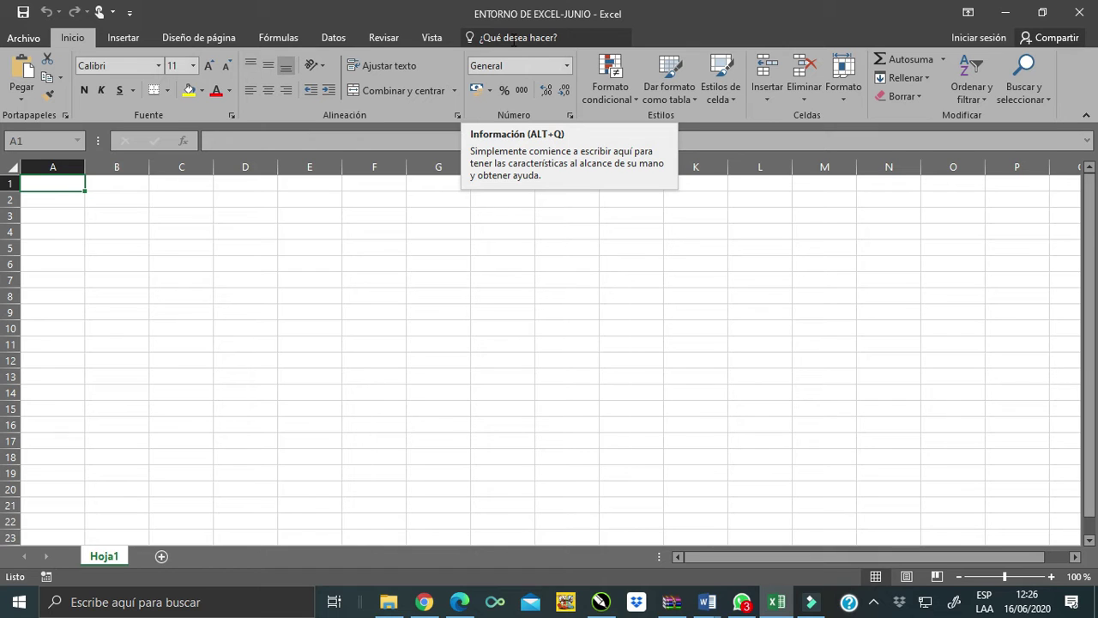
Search the ¿Qué desea hacer? assistant for SUMA.
{"action": "left_click", "coordinate": [512, 39]}
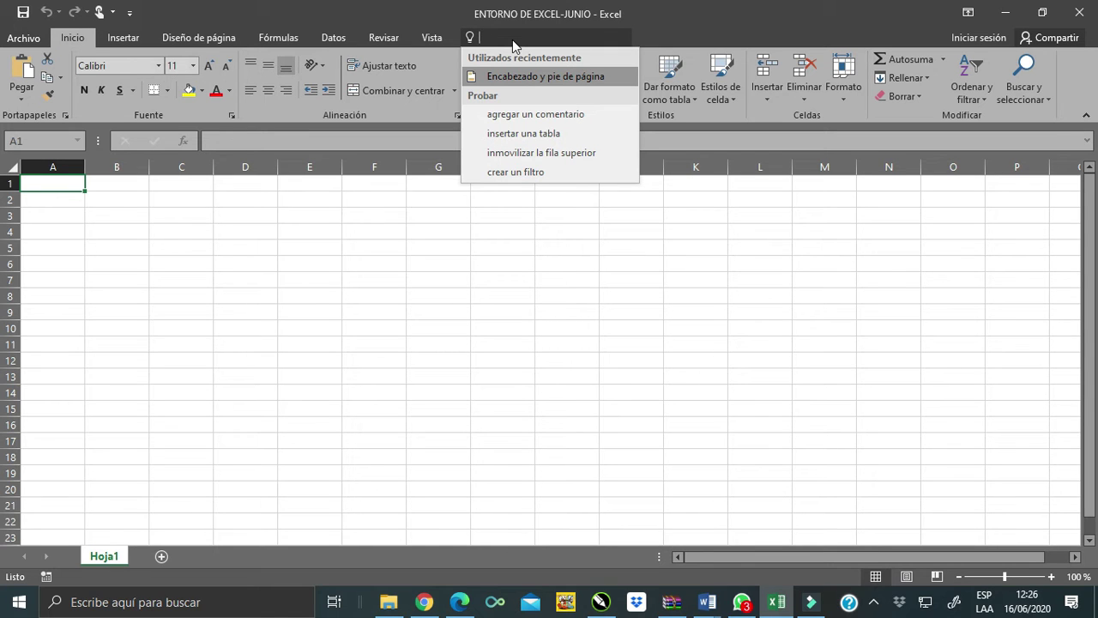
{"action": "type", "text": "SUMA"}
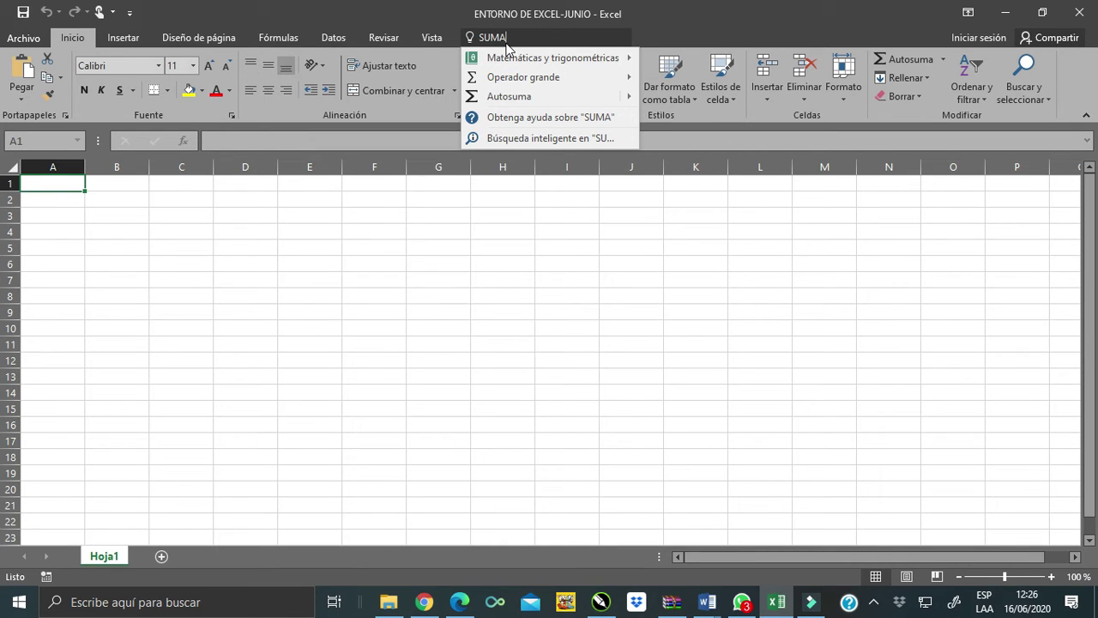
Search the ¿Qué desea hacer? assistant for PRODUCTO, and clear the search.
{"action": "key", "text": "BackSpace"}
{"action": "key", "text": "BackSpace"}
{"action": "key", "text": "BackSpace"}
{"action": "key", "text": "BackSpace"}
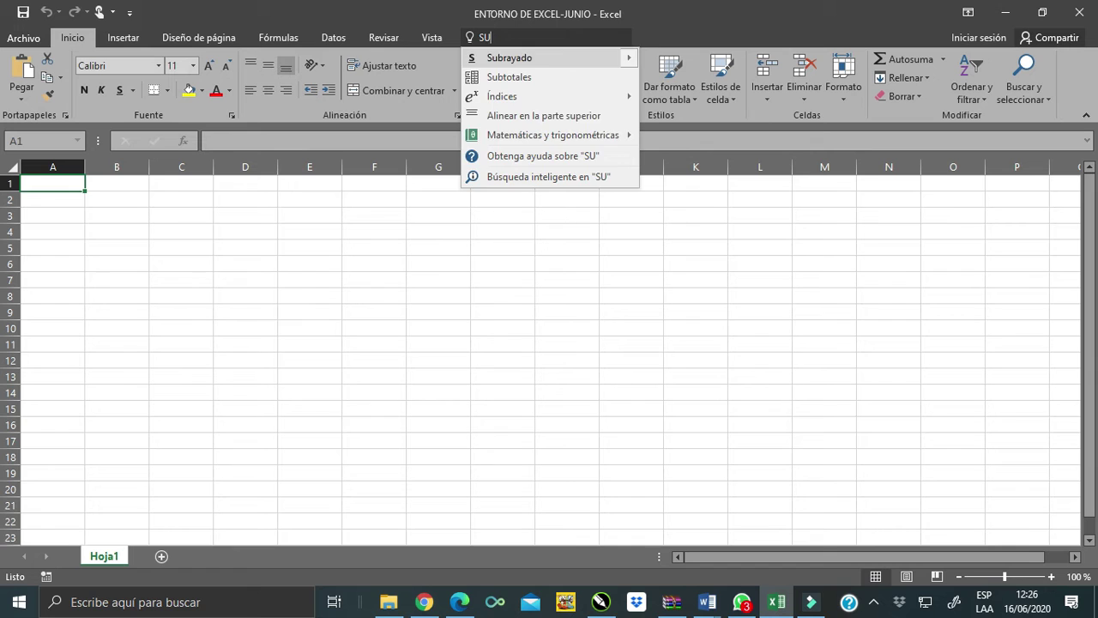
{"action": "type", "text": "PR"}
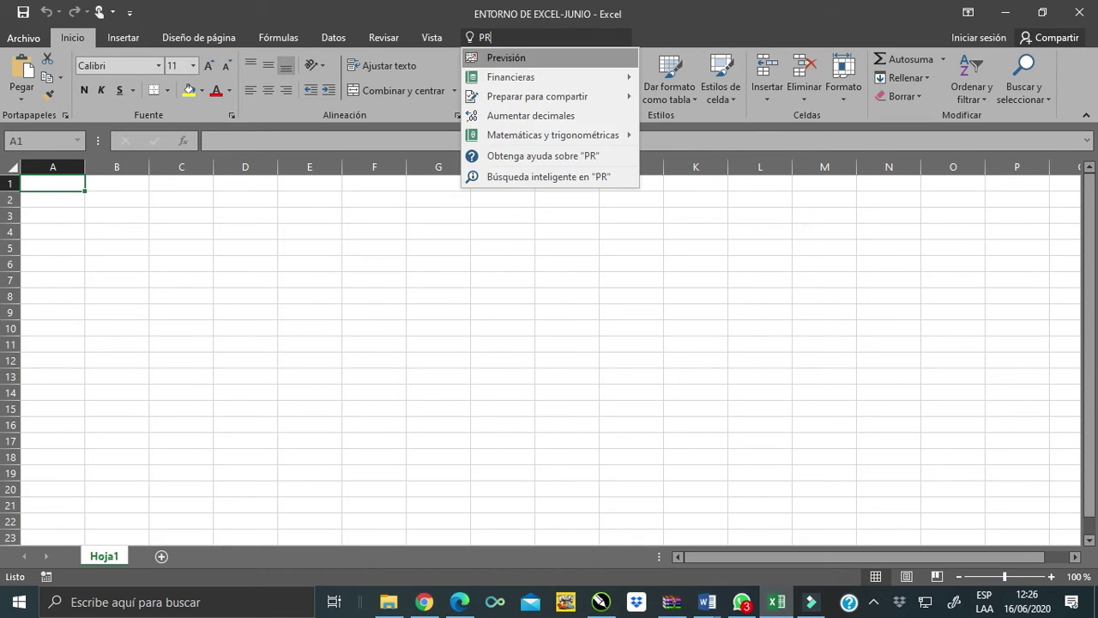
{"action": "type", "text": "ODUCTO"}
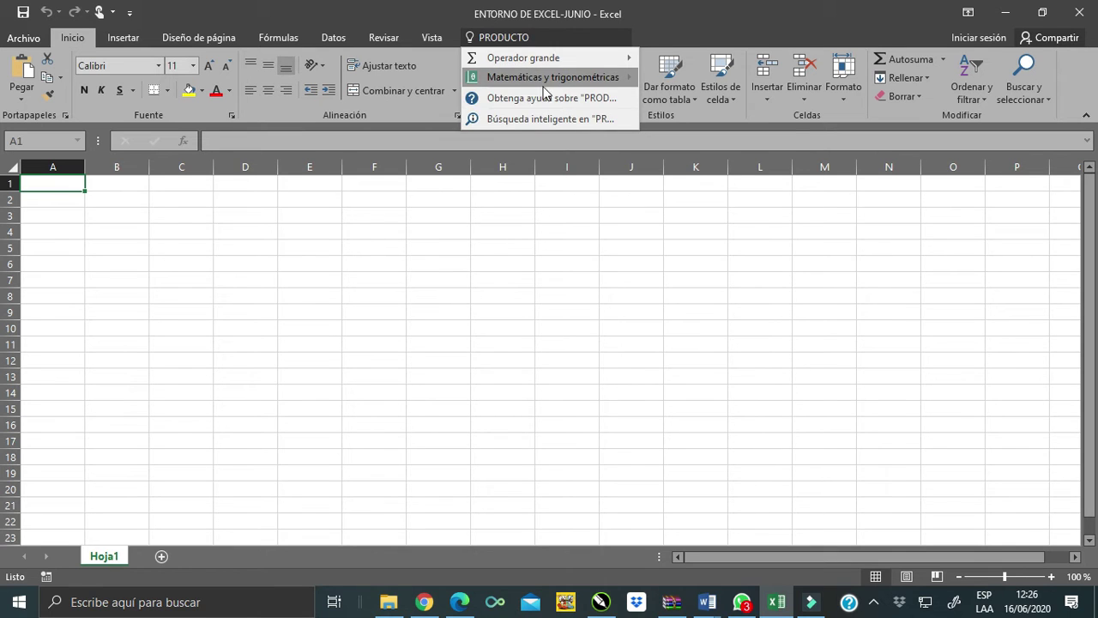
{"action": "left_click", "coordinate": [540, 39]}
{"action": "key", "text": "BackSpace"}
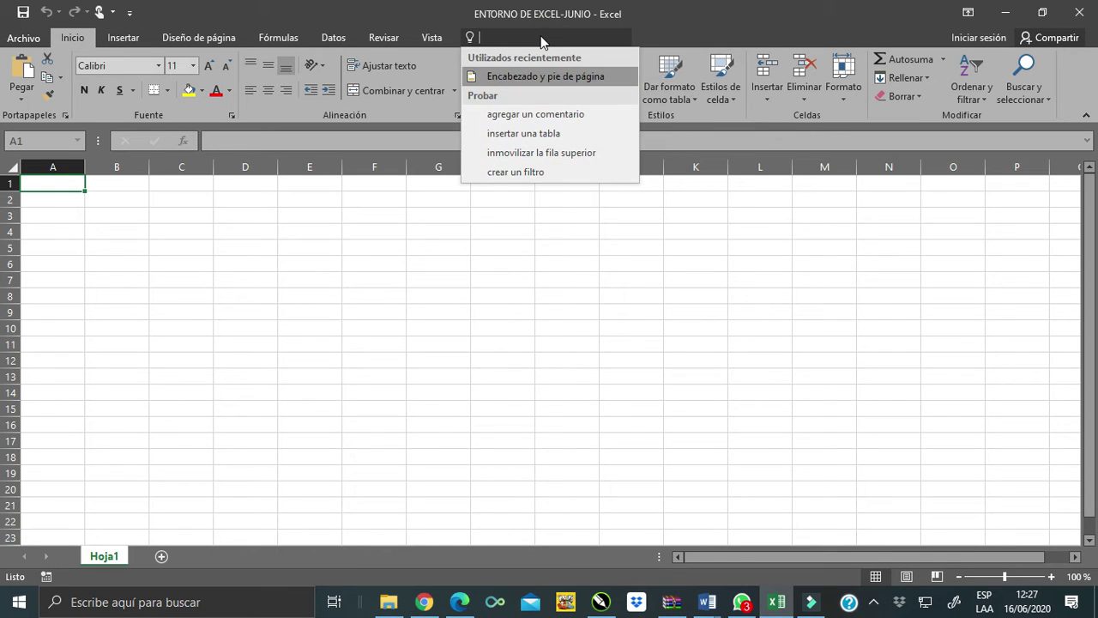
{"action": "left_click", "coordinate": [700, 18]}
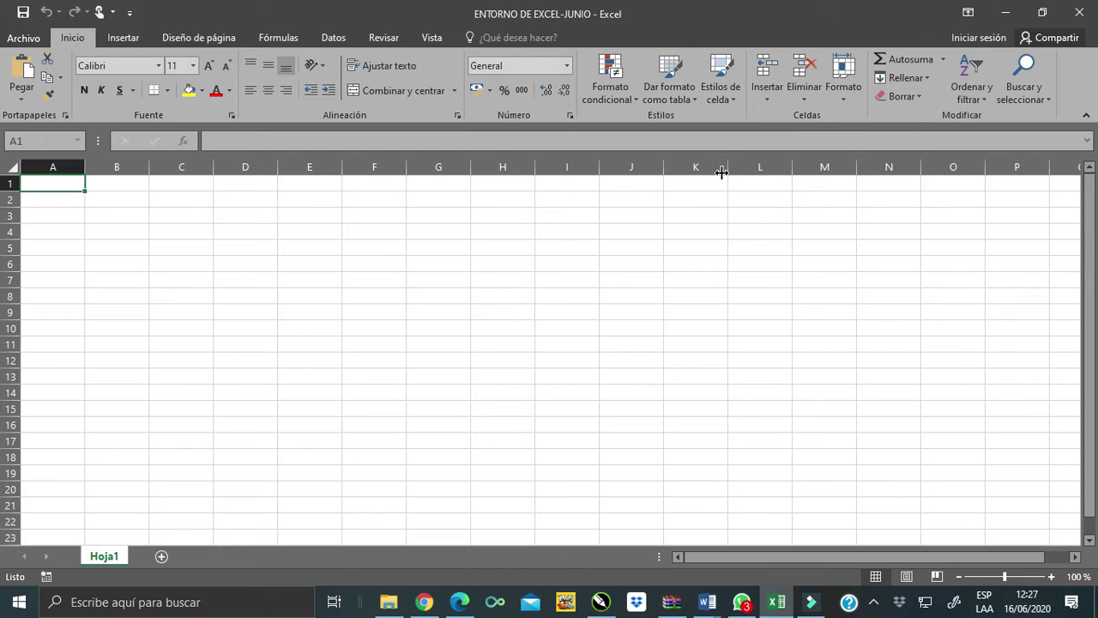
Examine the ribbon commands for Insertar, Diseño de página and Fórmulas.
{"action": "left_click", "coordinate": [121, 40]}
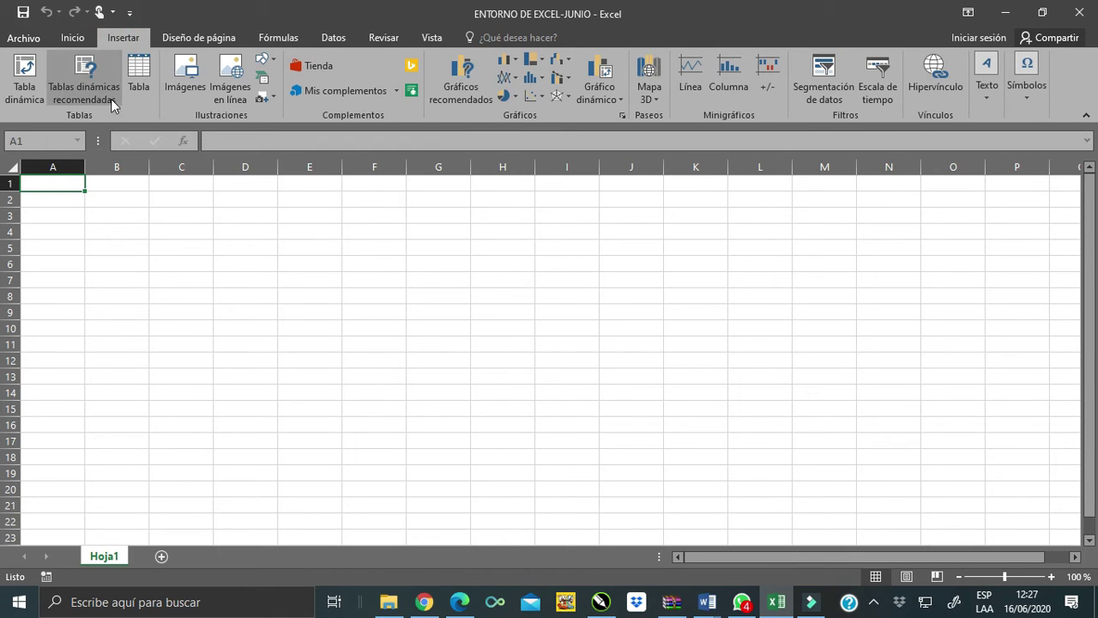
{"action": "left_click", "coordinate": [194, 39]}
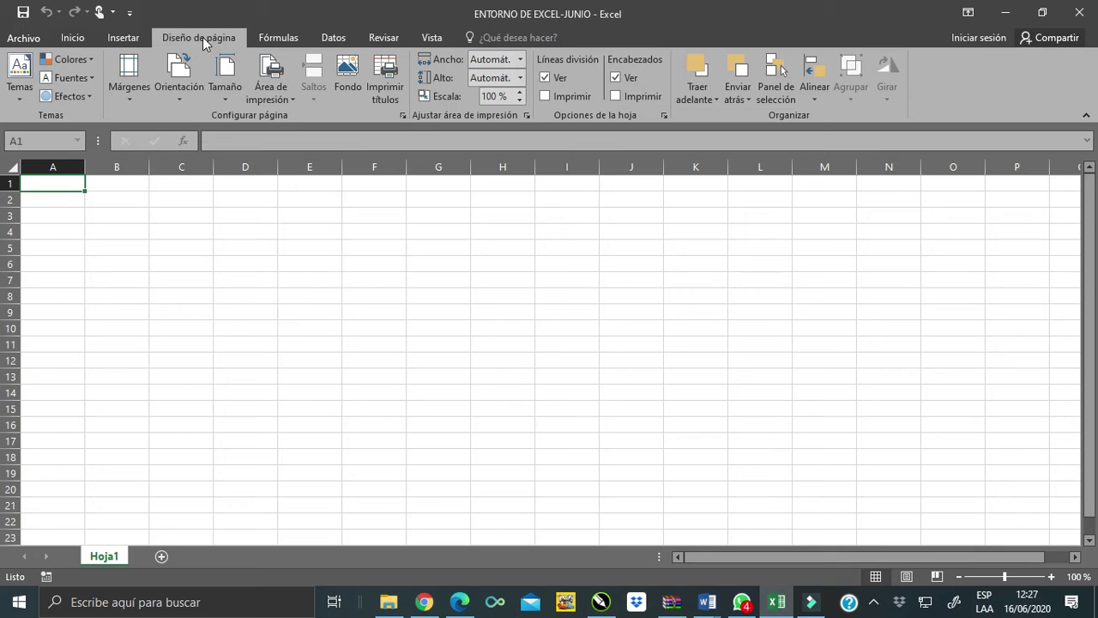
{"action": "left_click", "coordinate": [278, 41]}
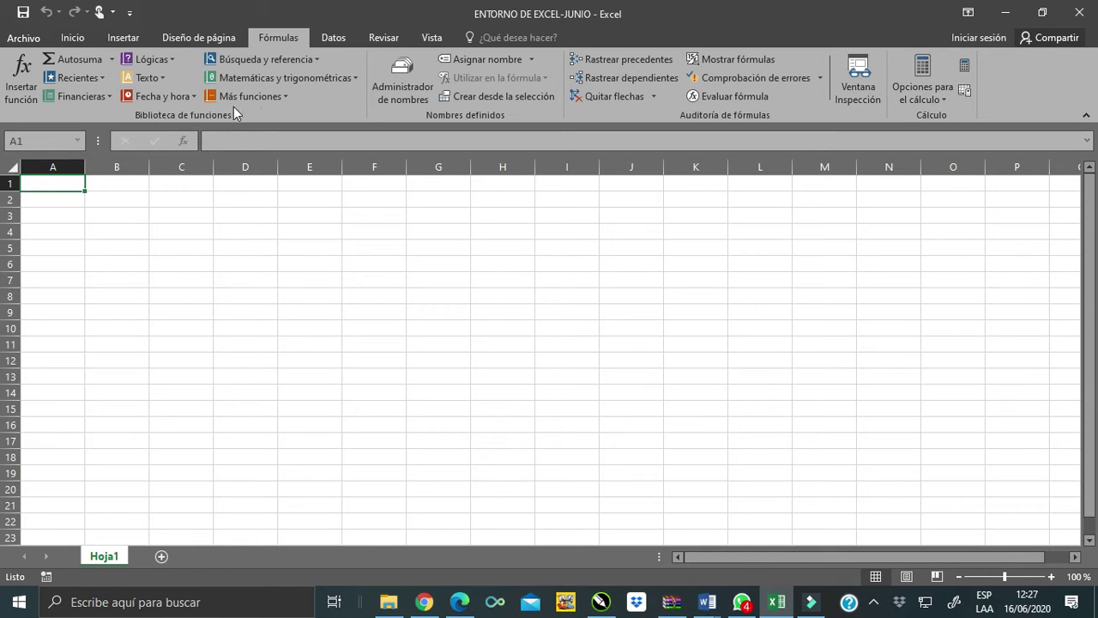
Preview the sheet in page break and Diseño de página views, and check the Vistas personalizadas list.
{"action": "left_click", "coordinate": [439, 38]}
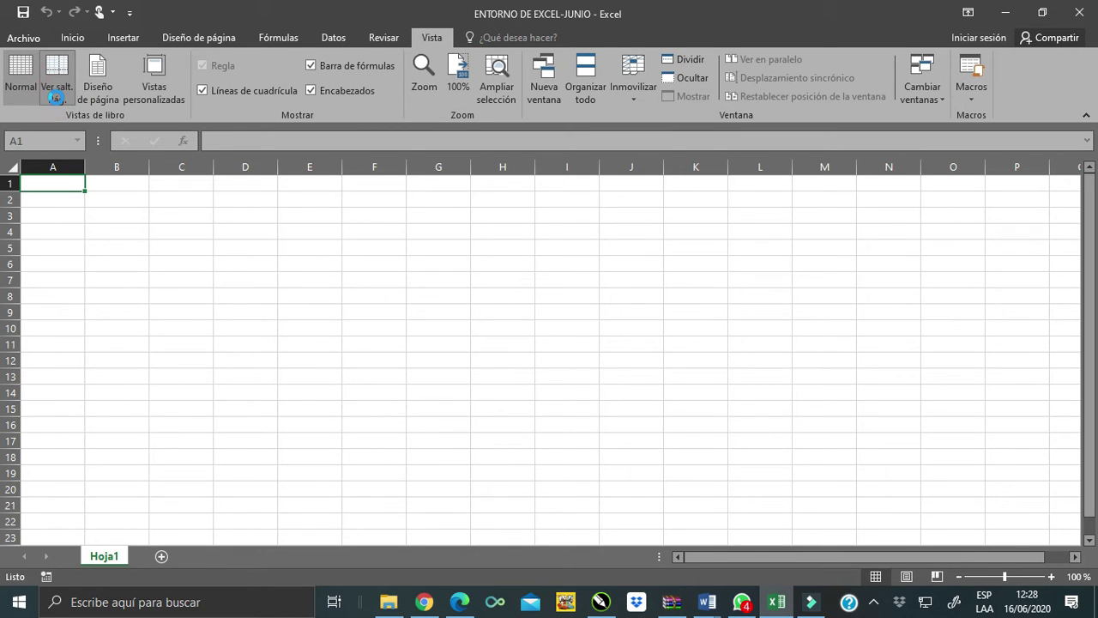
{"action": "left_click", "coordinate": [57, 98]}
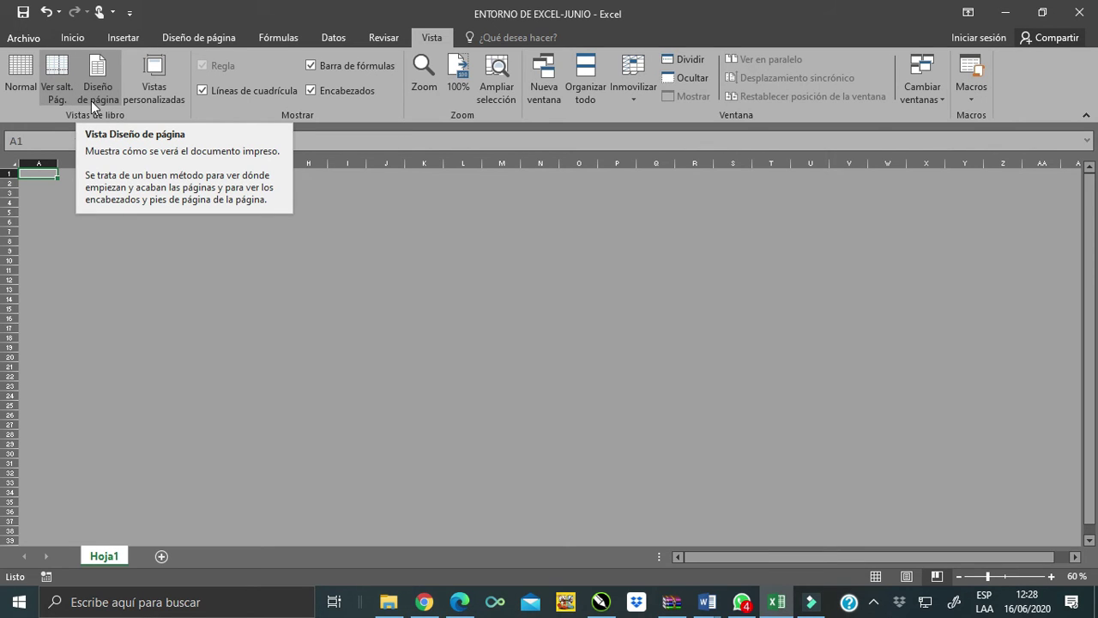
{"action": "left_click", "coordinate": [96, 99]}
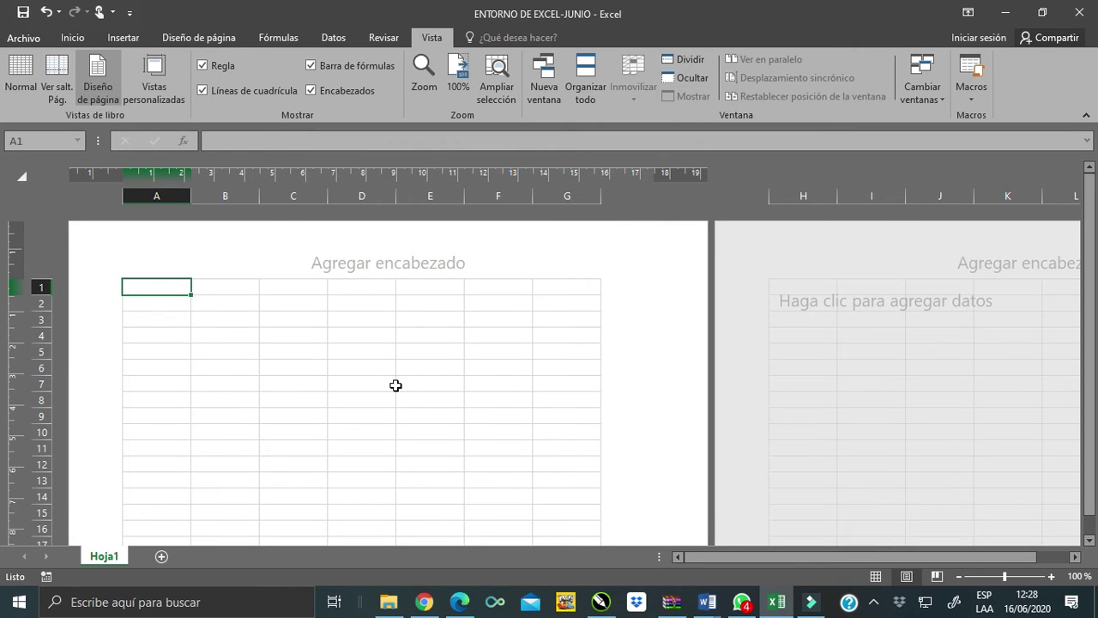
{"action": "left_click", "coordinate": [154, 79]}
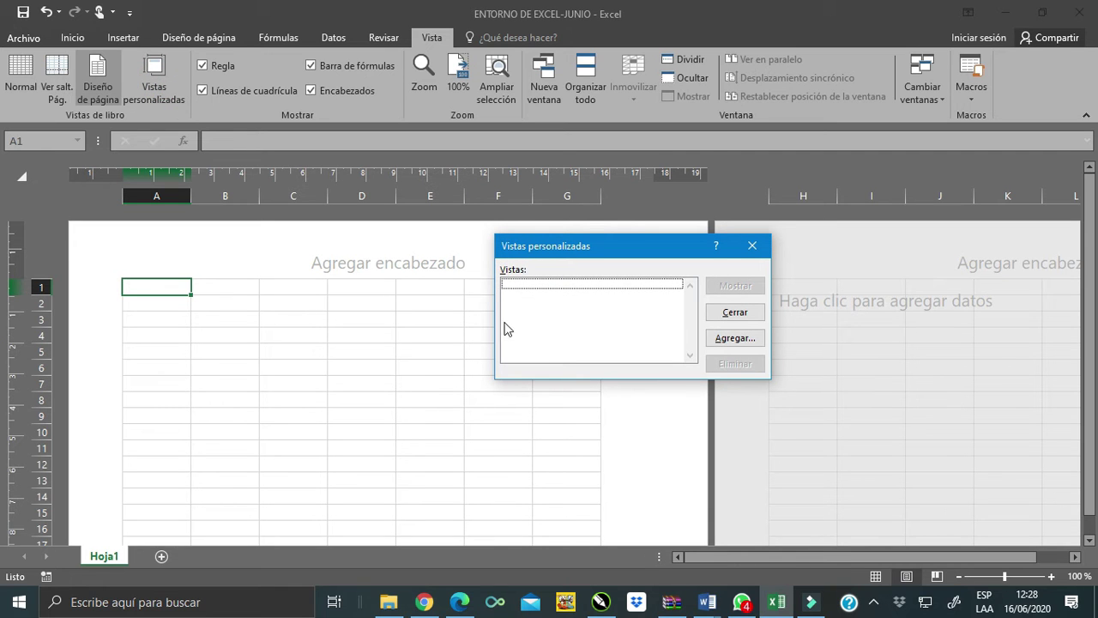
{"action": "left_click", "coordinate": [735, 313]}
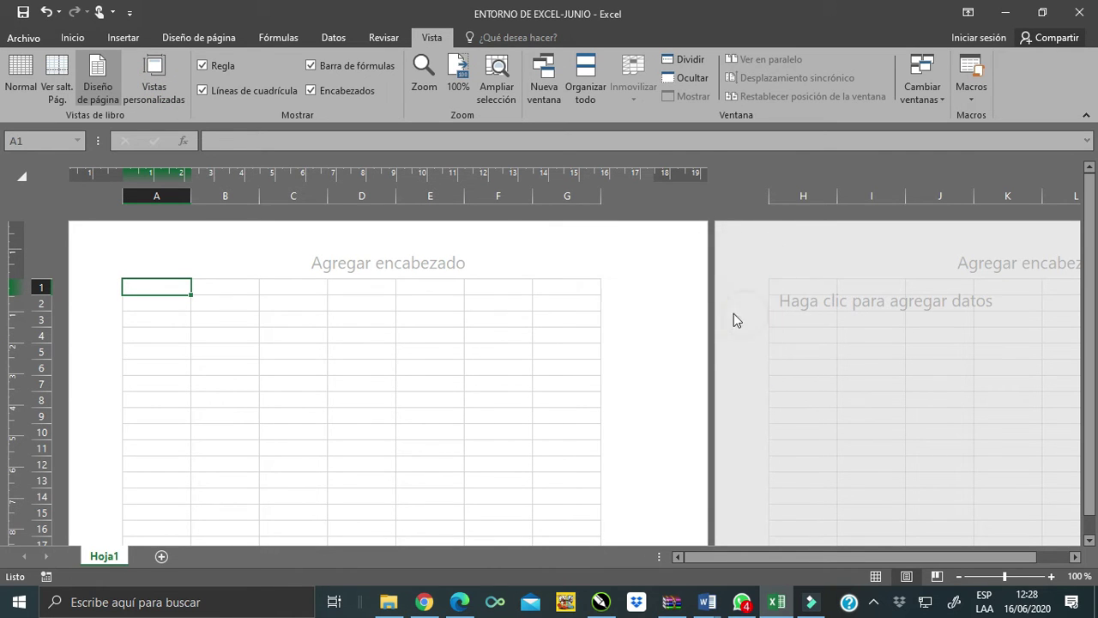
Return the sheet to Normal view and inspect the dashed page boundaries between columns and rows.
{"action": "left_click", "coordinate": [14, 83]}
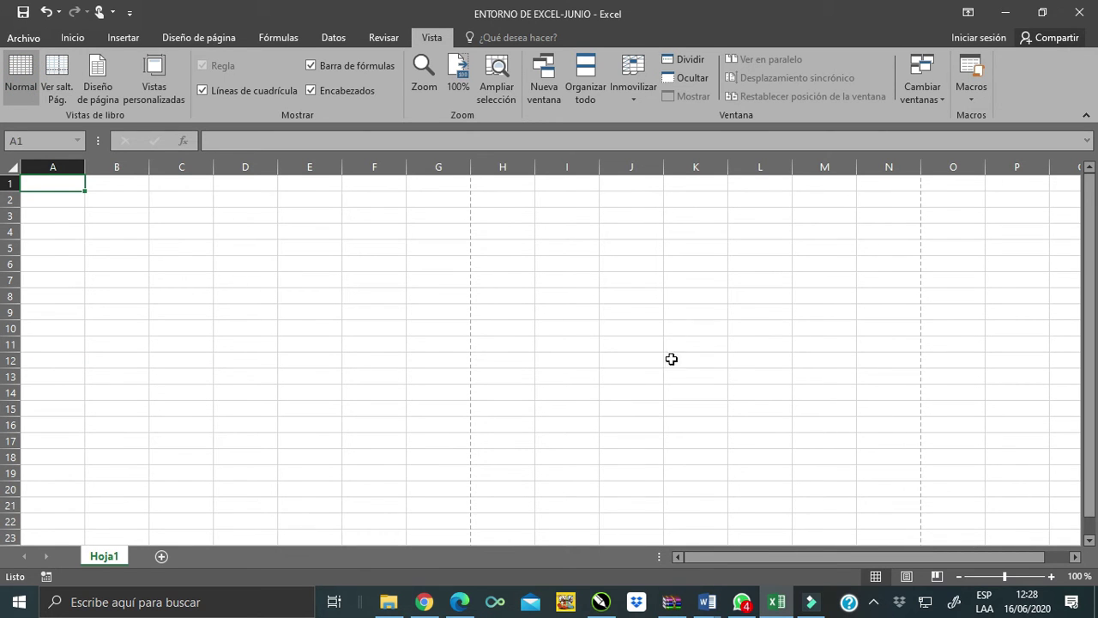
{"action": "scroll", "coordinate": [314, 320], "scroll_direction": "down", "scroll_amount": 2}
{"action": "scroll", "coordinate": [314, 320], "scroll_direction": "down", "scroll_amount": 7}
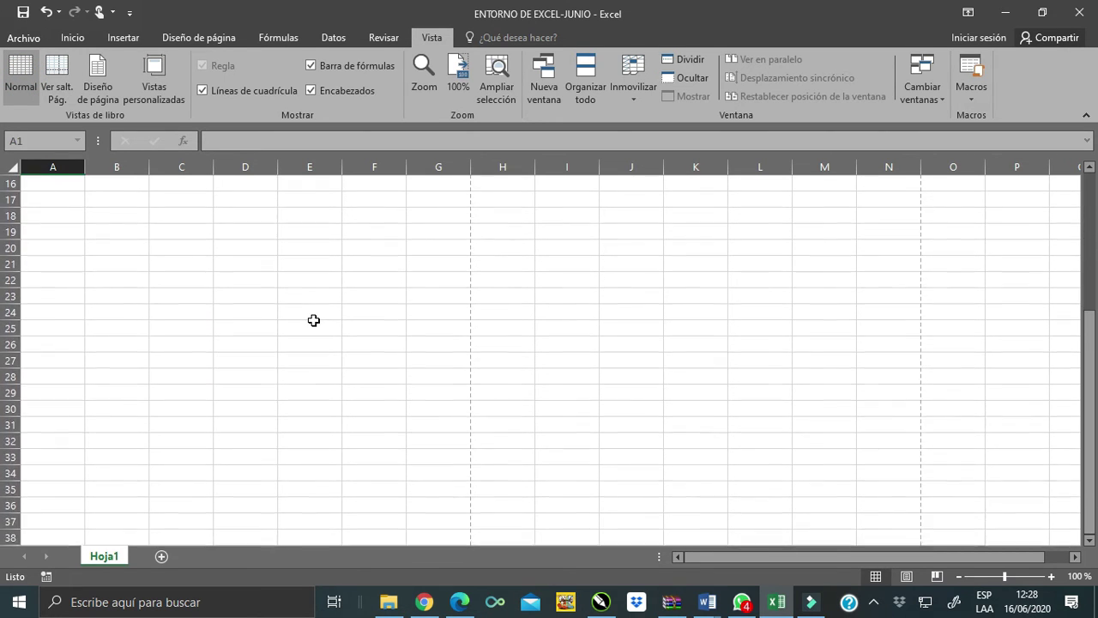
{"action": "scroll", "coordinate": [314, 320], "scroll_direction": "down", "scroll_amount": 4}
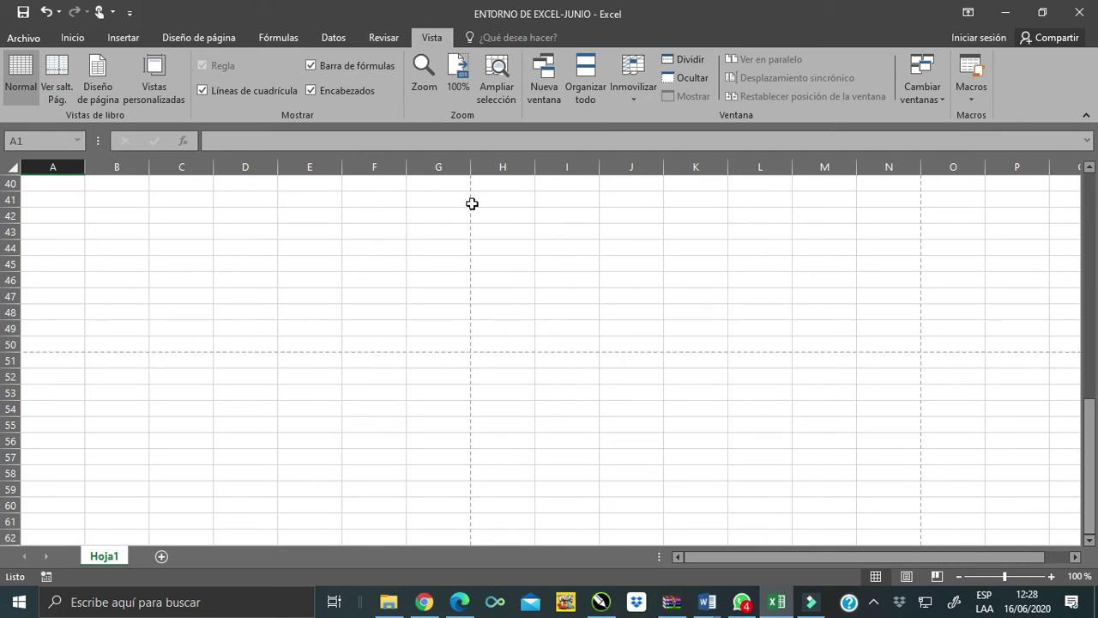
{"action": "scroll", "coordinate": [150, 248], "scroll_direction": "up", "scroll_amount": 6}
{"action": "scroll", "coordinate": [116, 234], "scroll_direction": "up", "scroll_amount": 7}
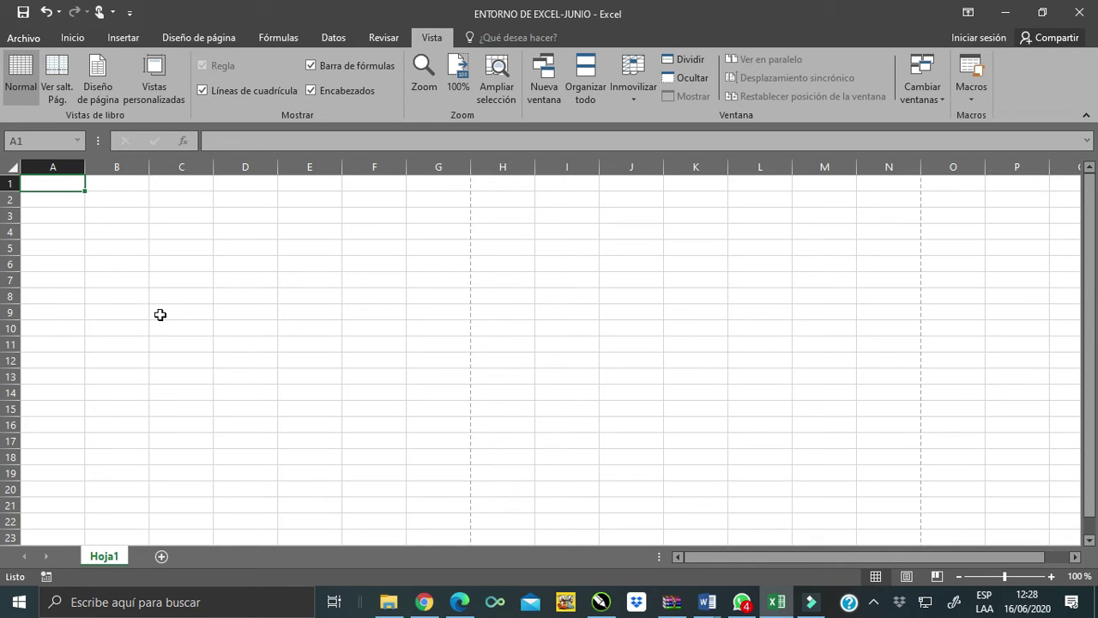
Bring back the Inicio commands and view the full Portapapeles contents, closing them again.
{"action": "left_click", "coordinate": [67, 36]}
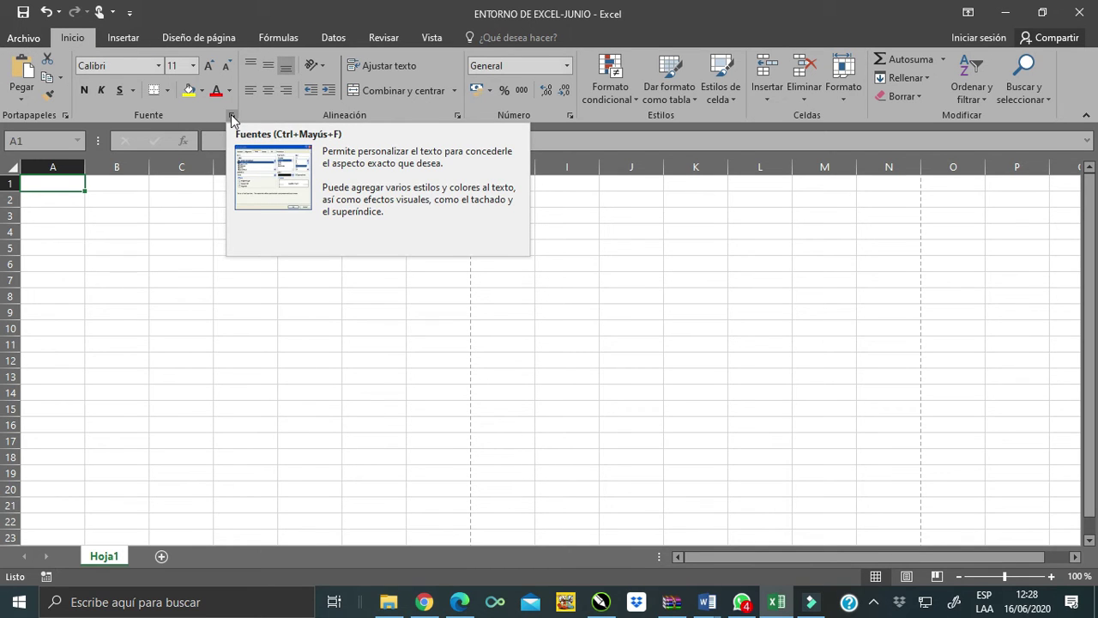
{"action": "left_click", "coordinate": [65, 116]}
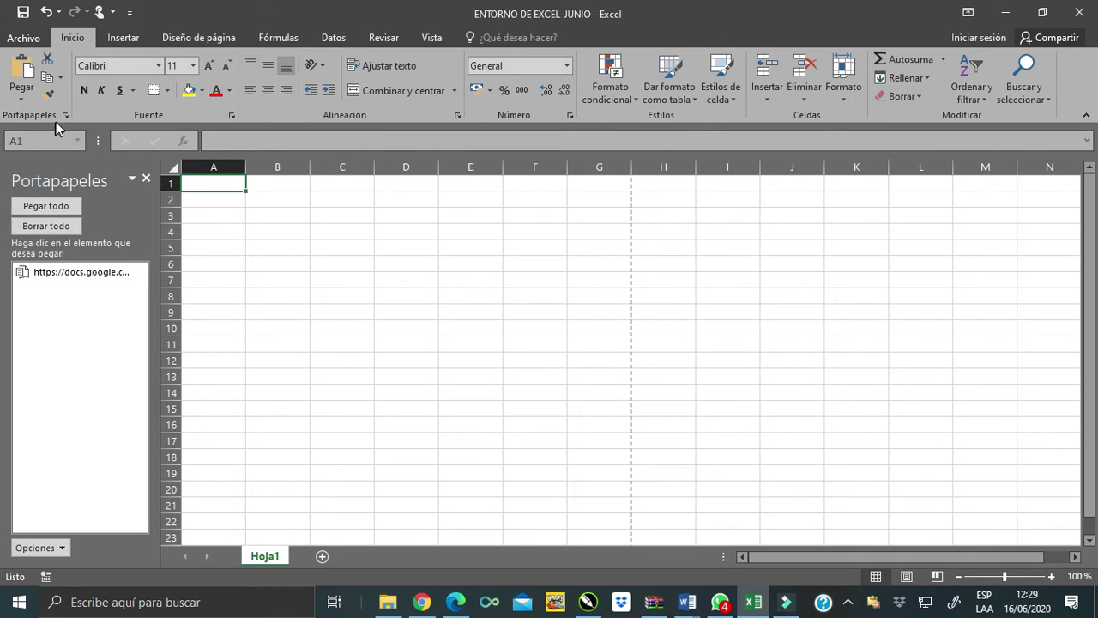
{"action": "left_click", "coordinate": [146, 177]}
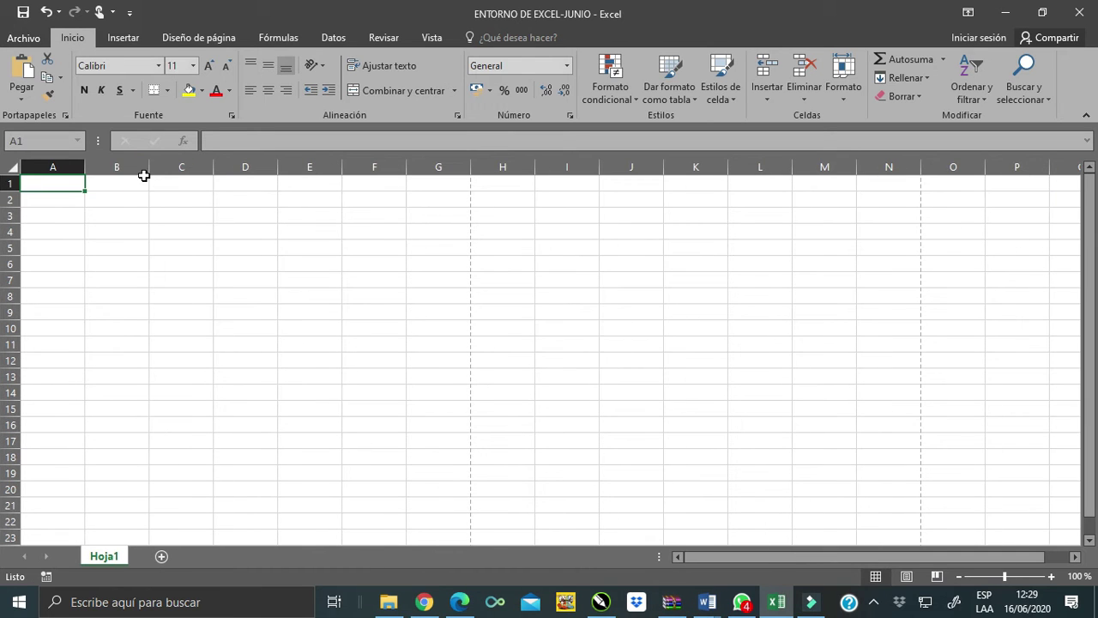
Examine the Número, Alineación, Fuente, Borde, Relleno and Proteger settings in Formato de celdas, and leave without applying changes.
{"action": "left_click", "coordinate": [229, 111]}
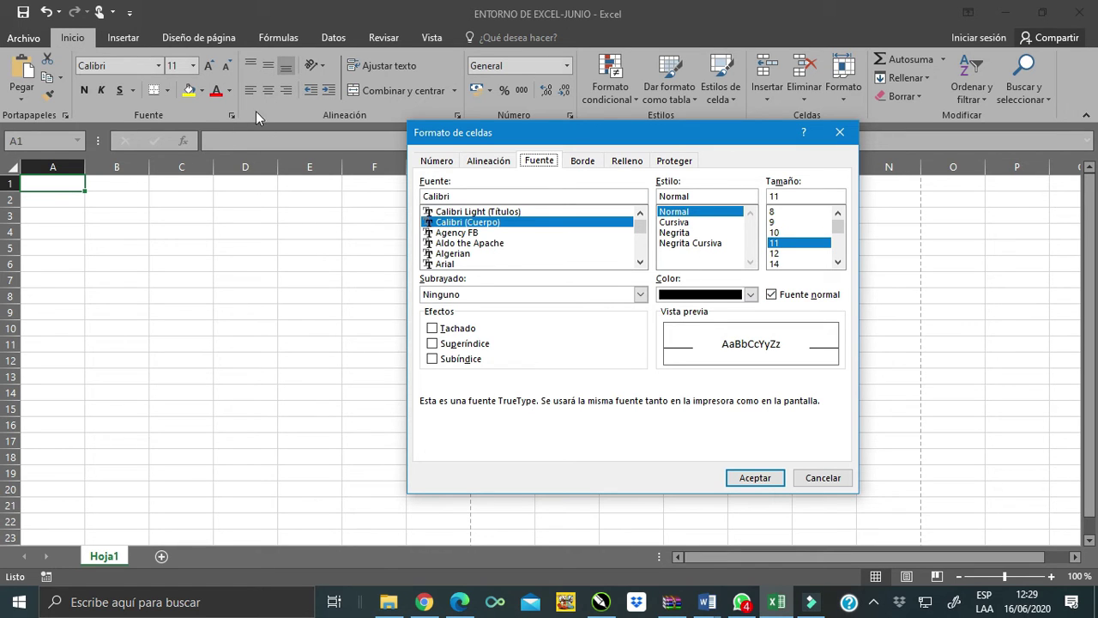
{"action": "left_click", "coordinate": [448, 165]}
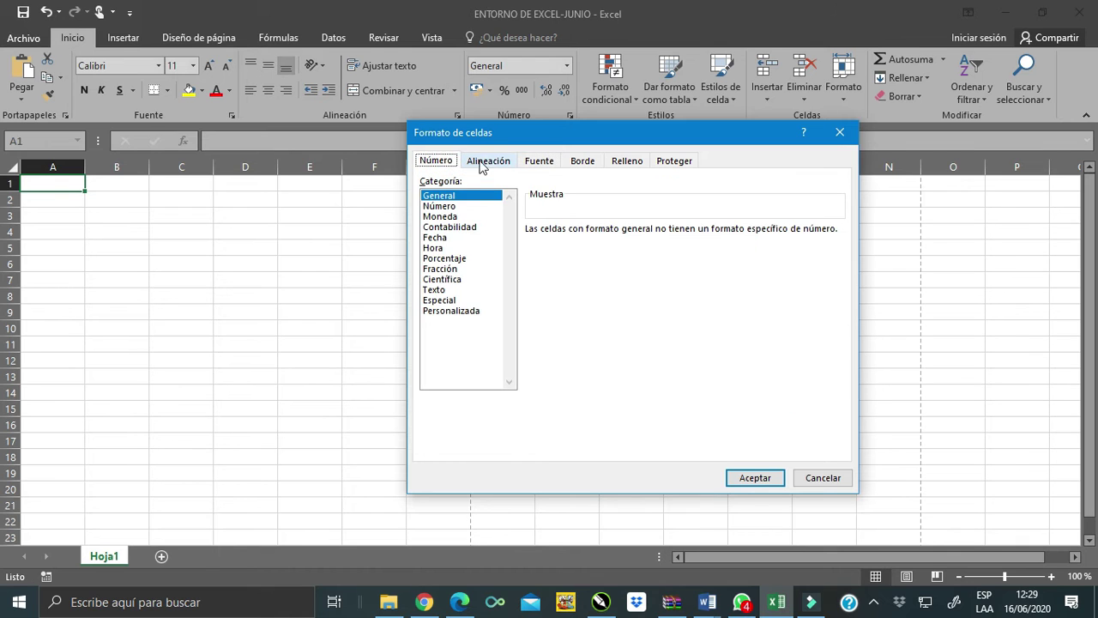
{"action": "left_click", "coordinate": [486, 165]}
{"action": "left_click", "coordinate": [532, 163]}
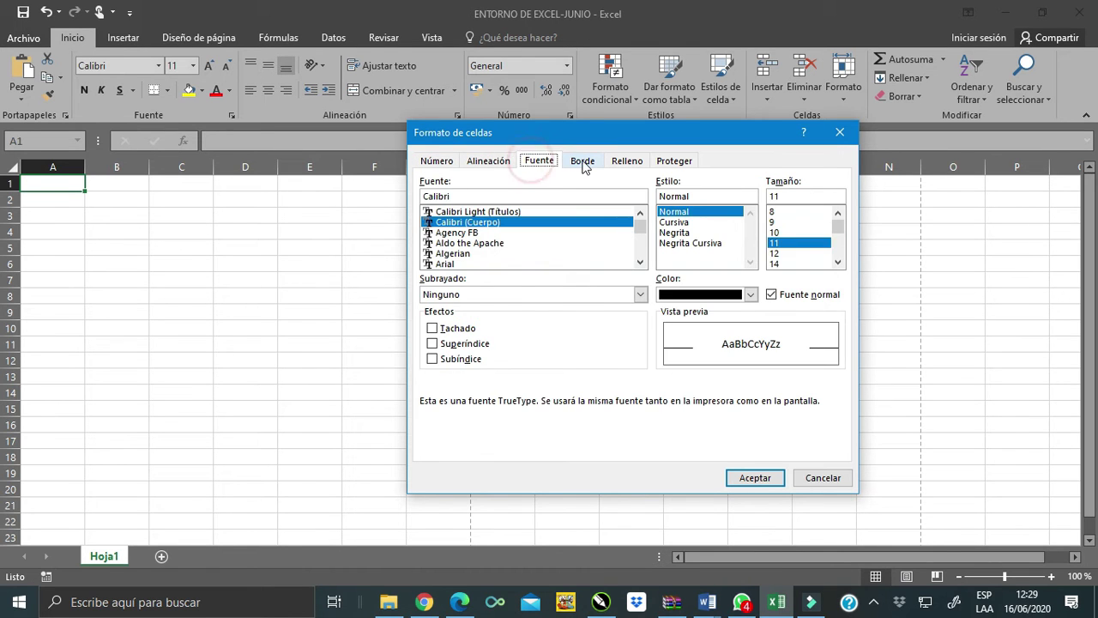
{"action": "left_click", "coordinate": [583, 162]}
{"action": "left_click", "coordinate": [539, 162]}
{"action": "left_click", "coordinate": [491, 162]}
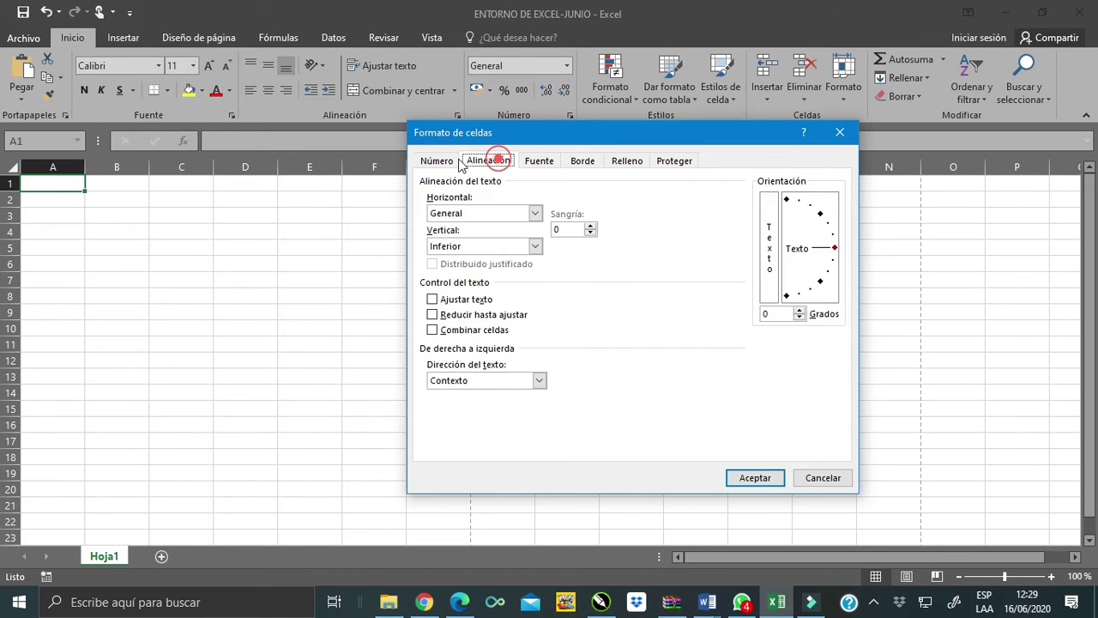
{"action": "left_click", "coordinate": [437, 163]}
{"action": "left_click", "coordinate": [485, 162]}
{"action": "left_click", "coordinate": [533, 165]}
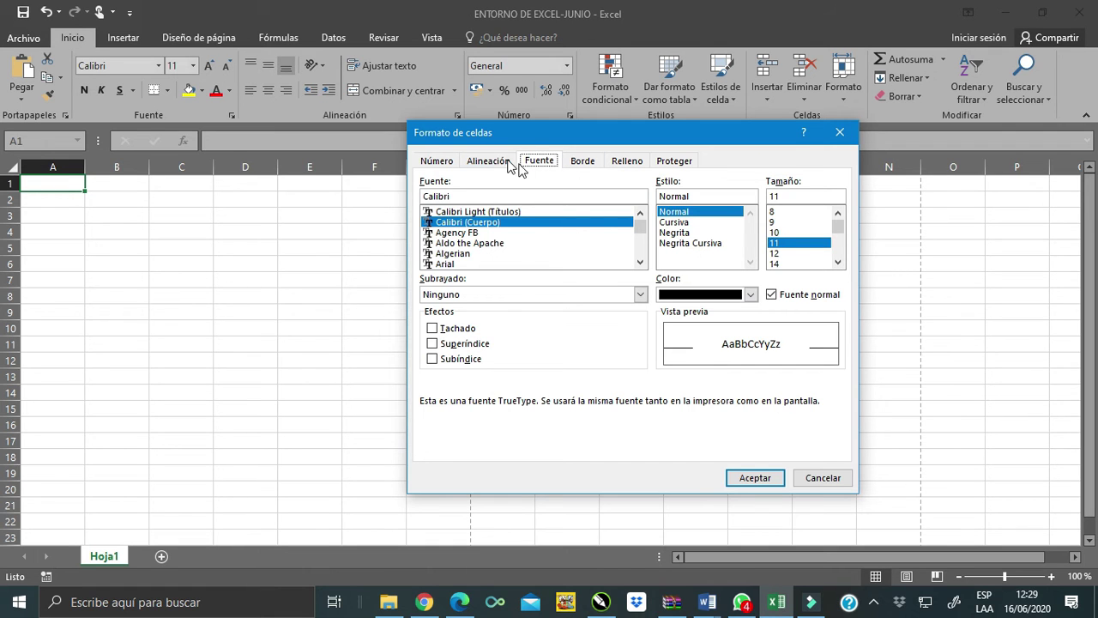
{"action": "left_click", "coordinate": [576, 162]}
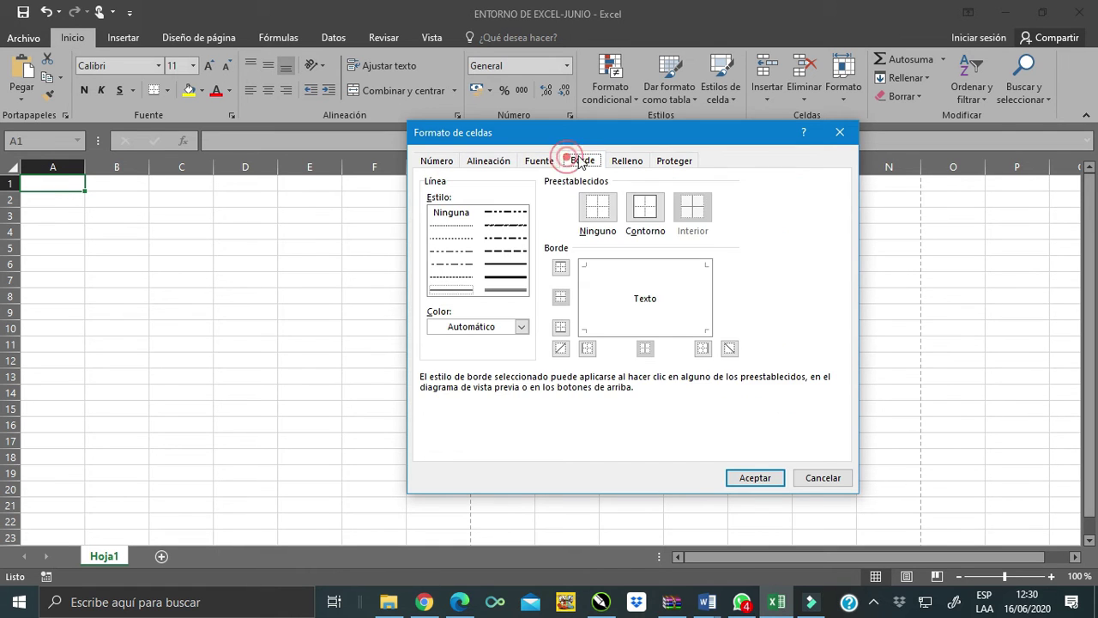
{"action": "left_click", "coordinate": [623, 162]}
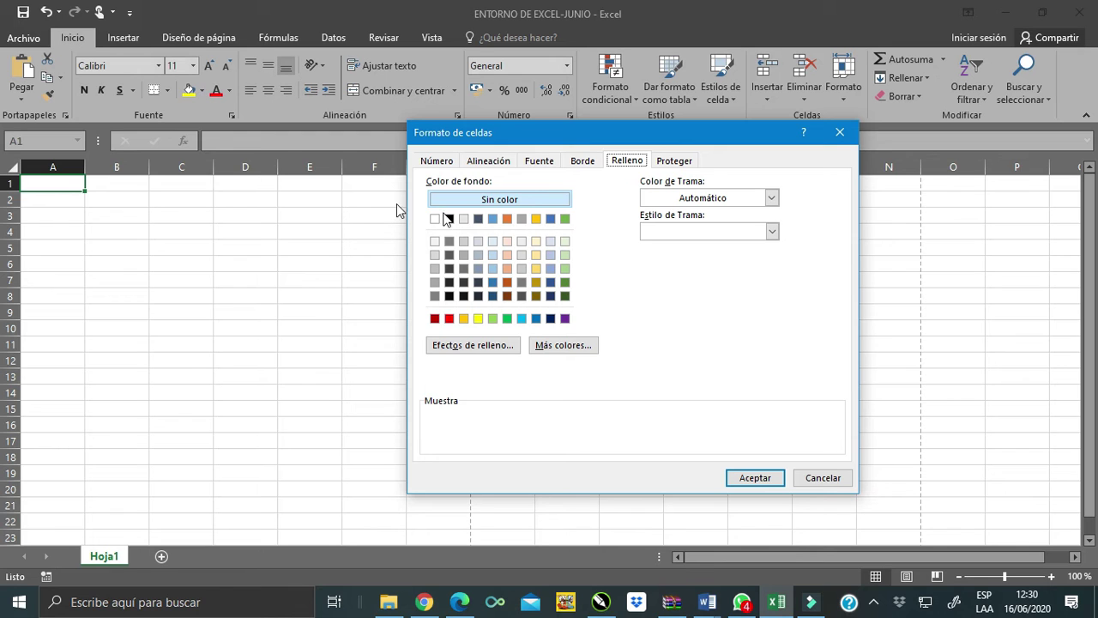
{"action": "left_click", "coordinate": [672, 161]}
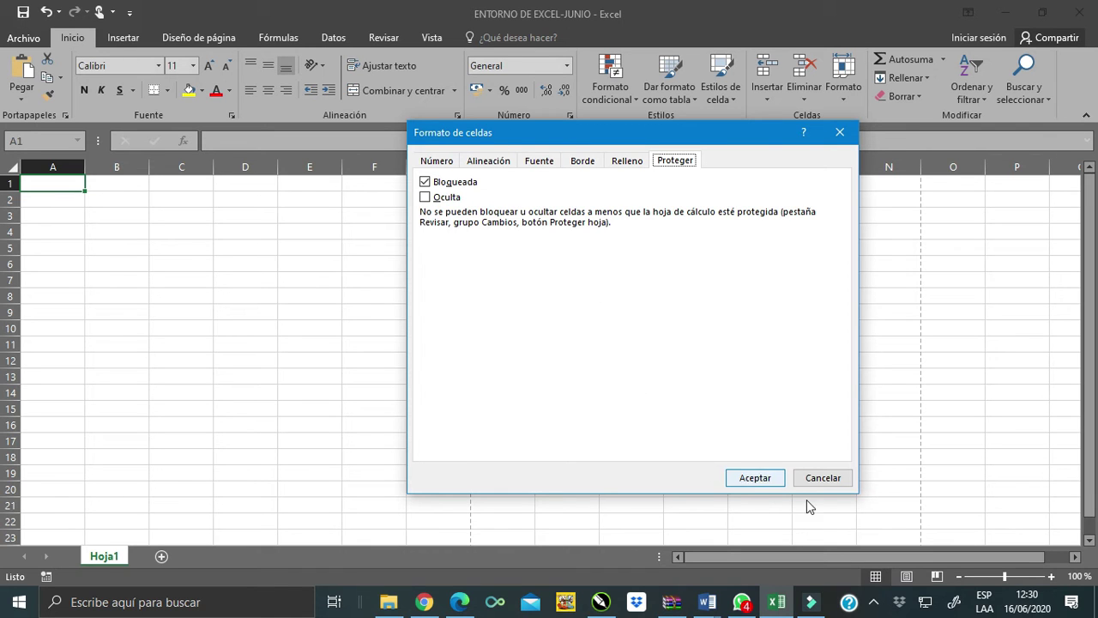
{"action": "left_click", "coordinate": [821, 483]}
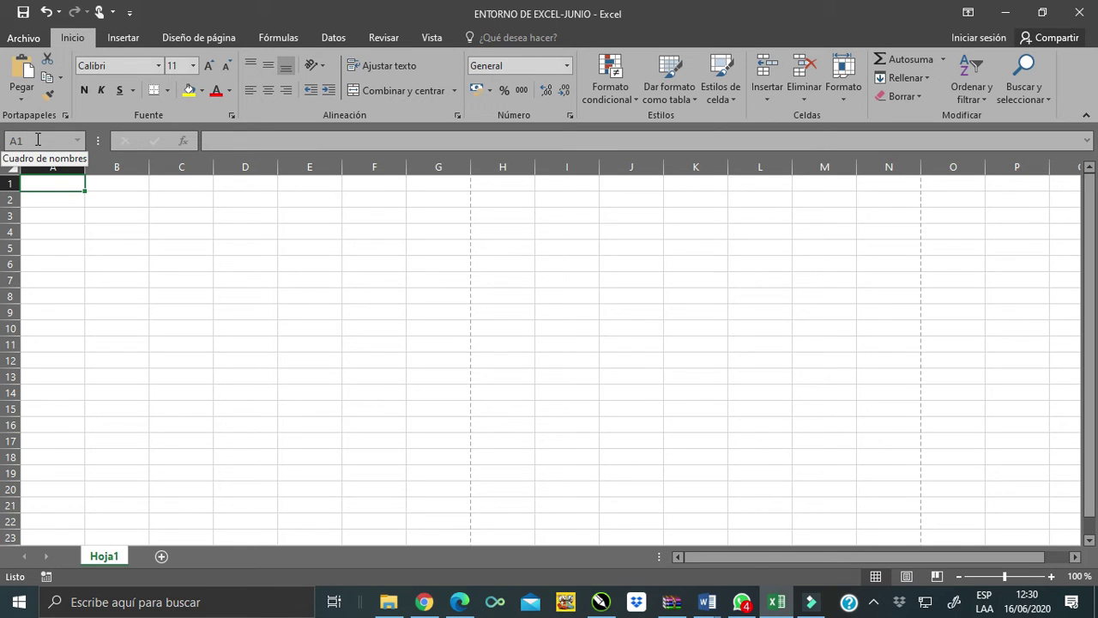
Select cell A2 and check the list of defined names in the Cuadro de nombres.
{"action": "left_click", "coordinate": [65, 200]}
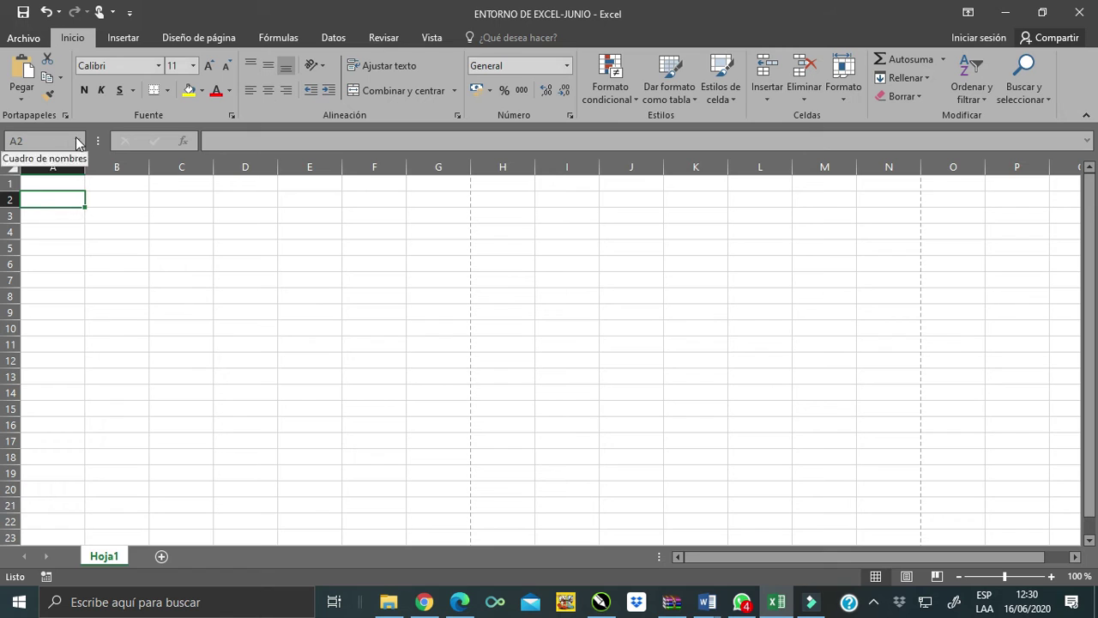
{"action": "left_click", "coordinate": [77, 140]}
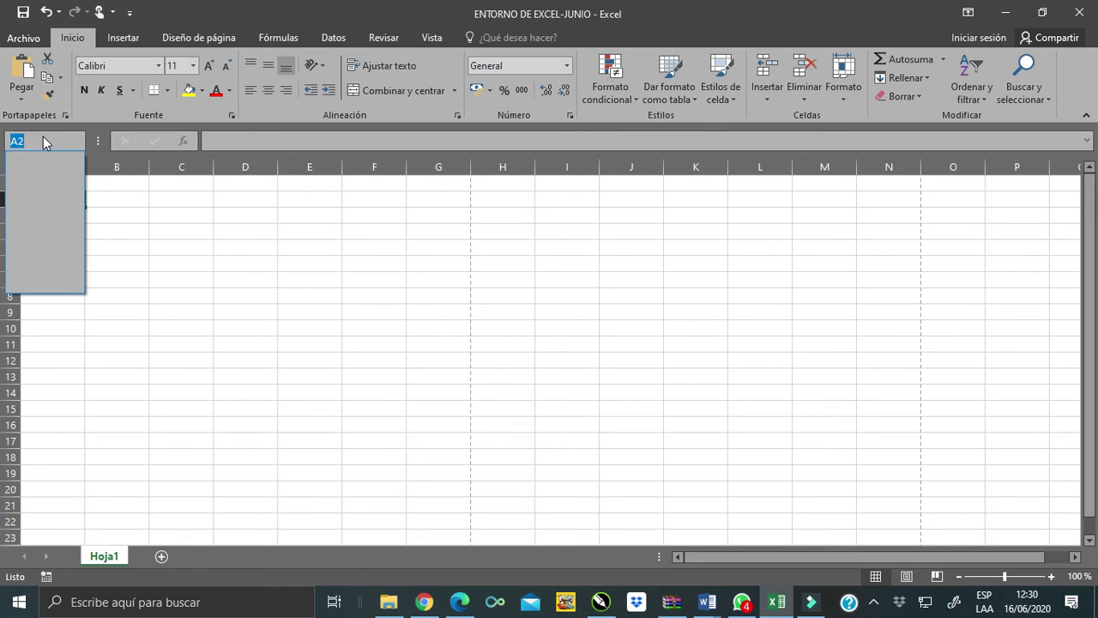
{"action": "left_click", "coordinate": [96, 141]}
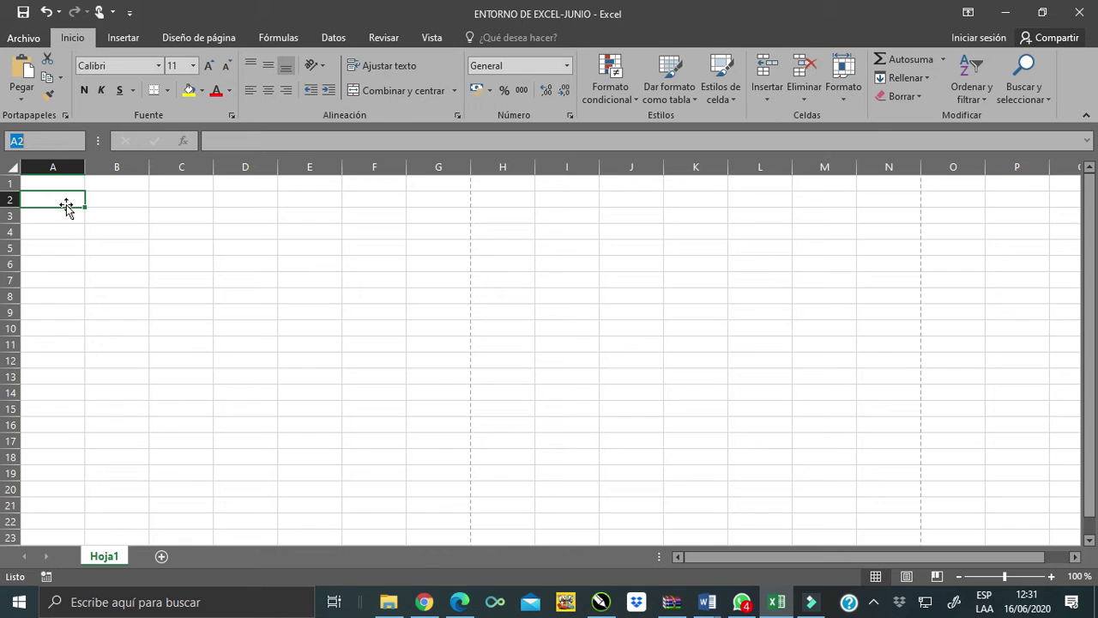
Select the cell ranges B10:C11 and B3:C10 in turn, and return the selection to cell A2.
{"action": "left_click_drag", "start_coordinate": [119, 199], "coordinate": [189, 221]}
{"action": "left_click_drag", "start_coordinate": [121, 233], "coordinate": [170, 343]}
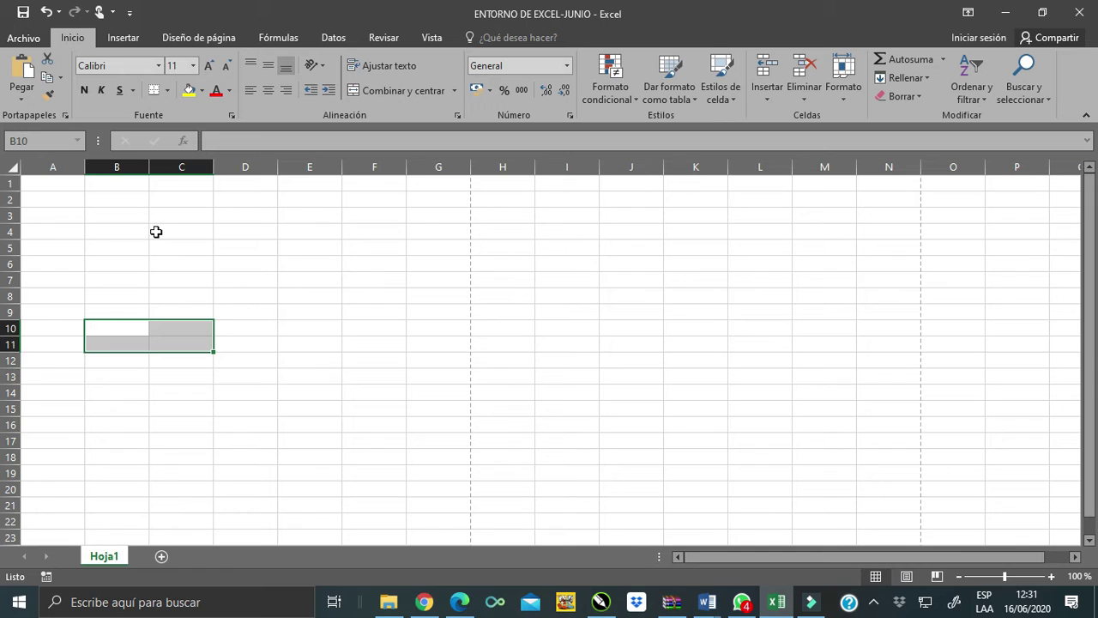
{"action": "left_click", "coordinate": [119, 212]}
{"action": "left_click_drag", "start_coordinate": [140, 215], "coordinate": [189, 321]}
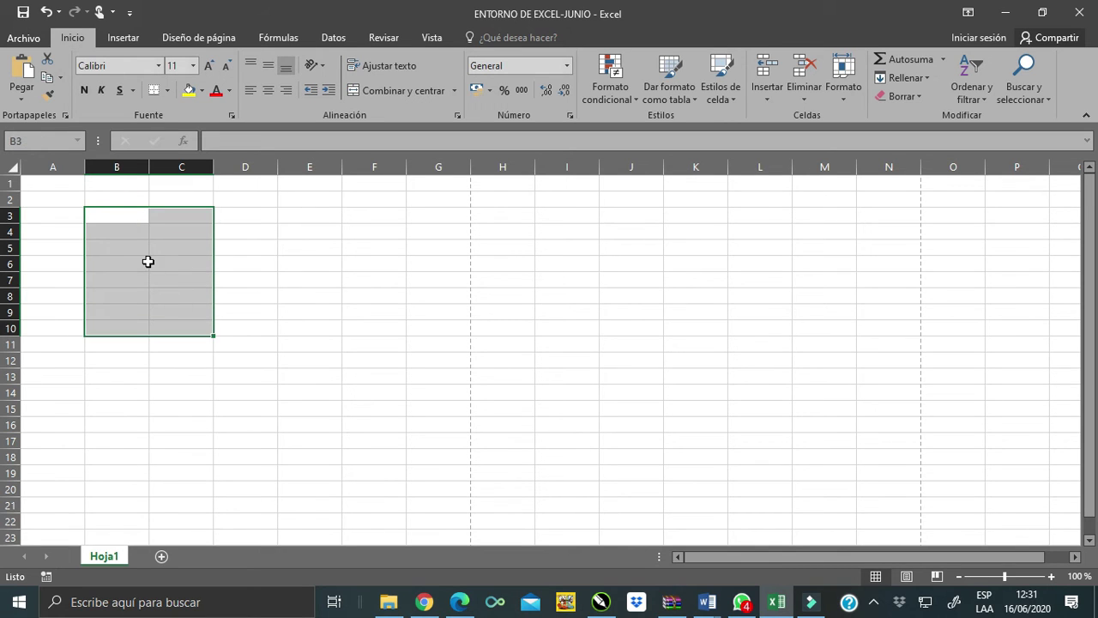
{"action": "left_click", "coordinate": [47, 196]}
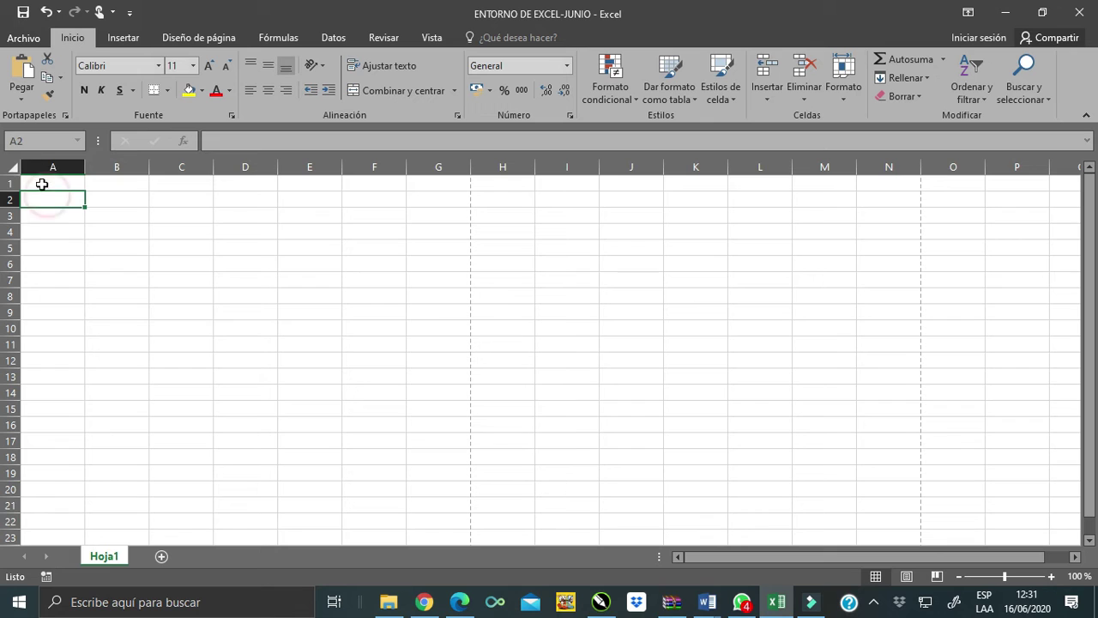
Select cells B2, B3 and C5 in turn, and slightly widen the Cuadro de nombres.
{"action": "left_click", "coordinate": [123, 201]}
{"action": "left_click", "coordinate": [123, 215]}
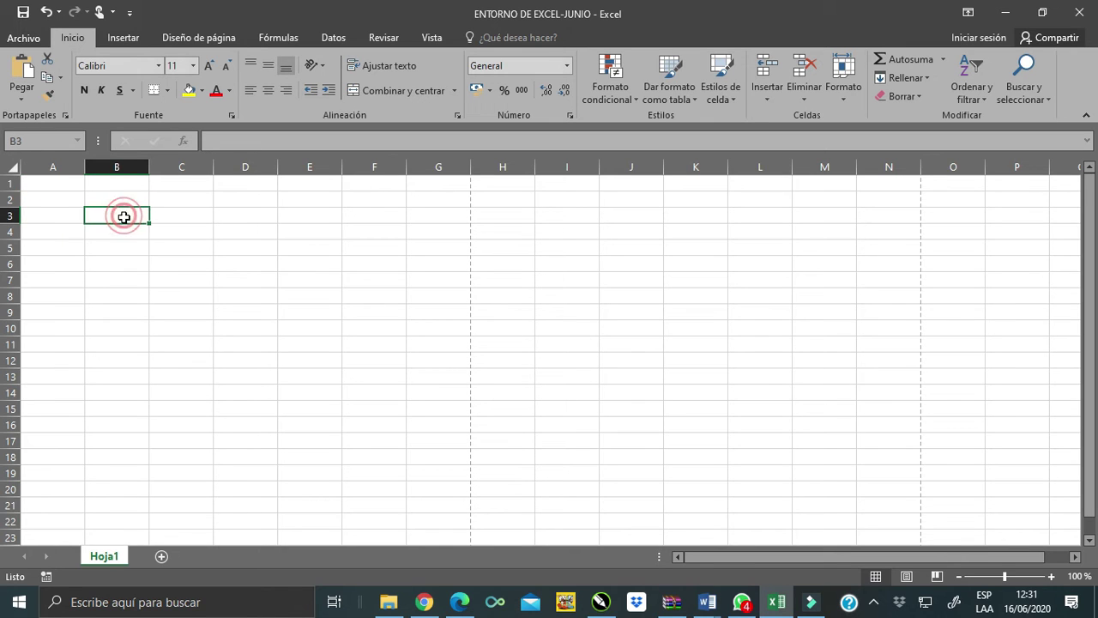
{"action": "left_click", "coordinate": [171, 249]}
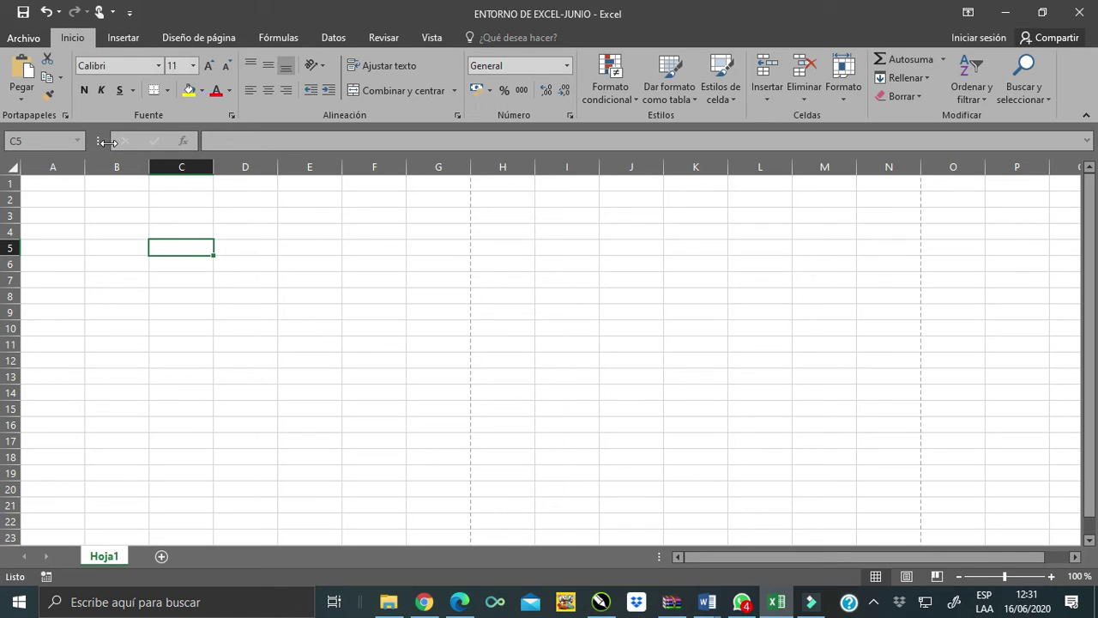
{"action": "mouse_move", "coordinate": [106, 140]}
{"action": "left_mouse_down"}
{"action": "mouse_move", "coordinate": [129, 140]}
{"action": "mouse_move", "coordinate": [113, 143]}
{"action": "left_mouse_up"}
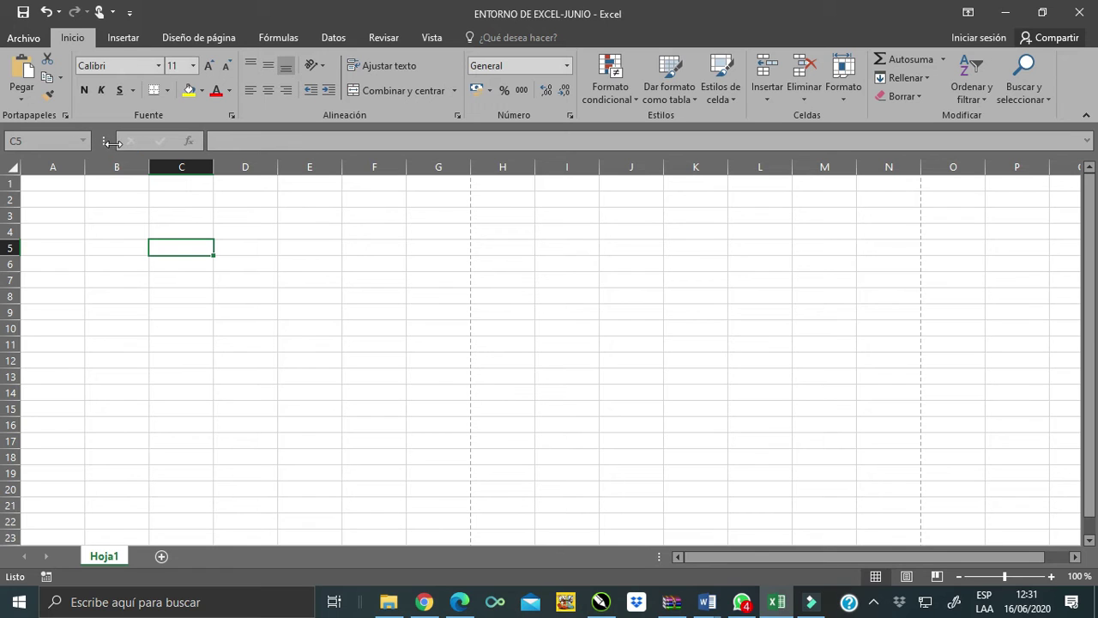
Enter the headings DATOS in cell C5, using the formula bar, and GRAFICO in cell D5.
{"action": "left_click", "coordinate": [228, 140]}
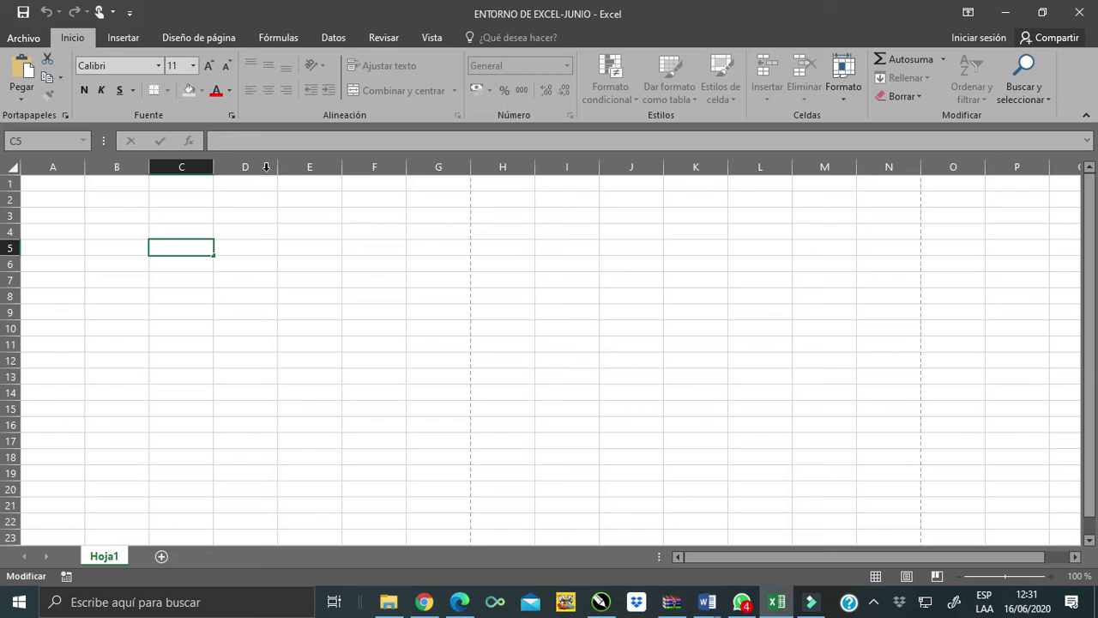
{"action": "type", "text": "DATOS"}
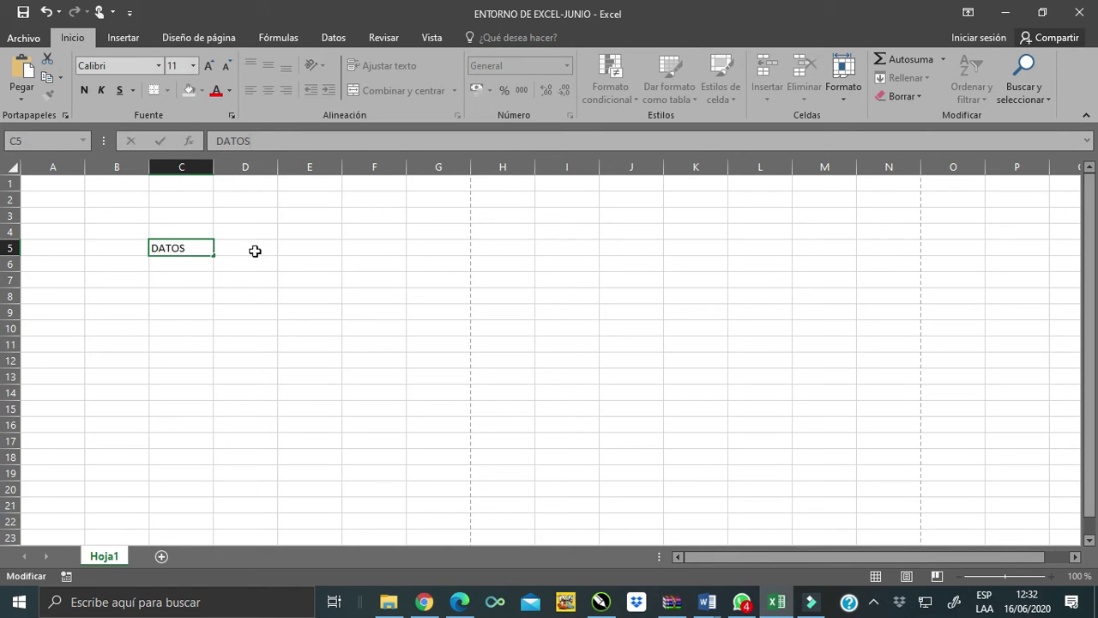
{"action": "left_click", "coordinate": [227, 249]}
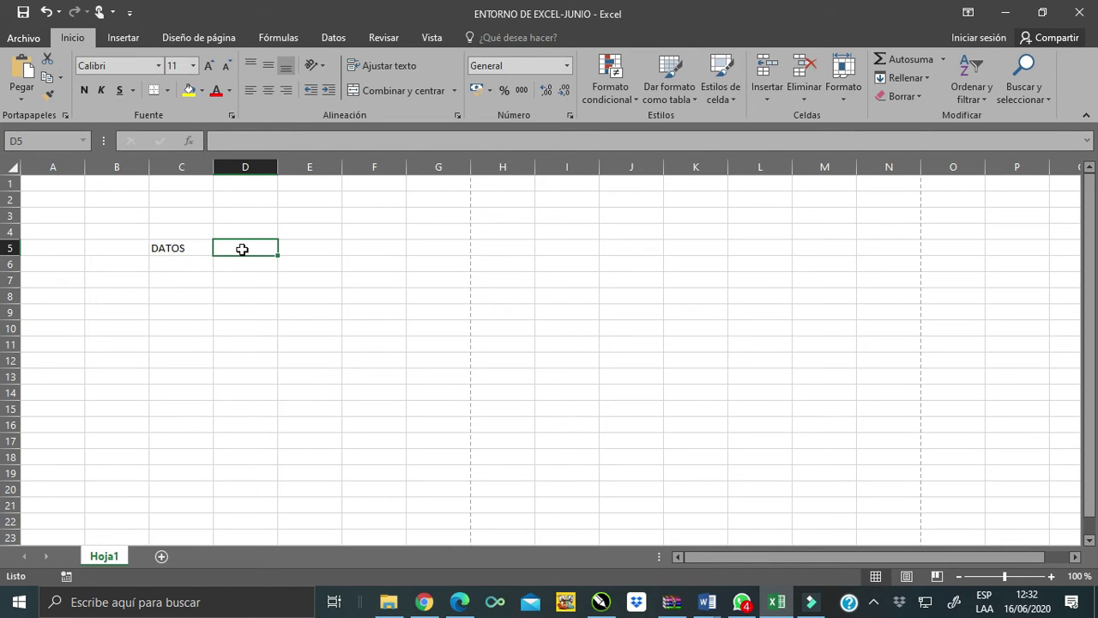
{"action": "type", "text": "GRAFICO"}
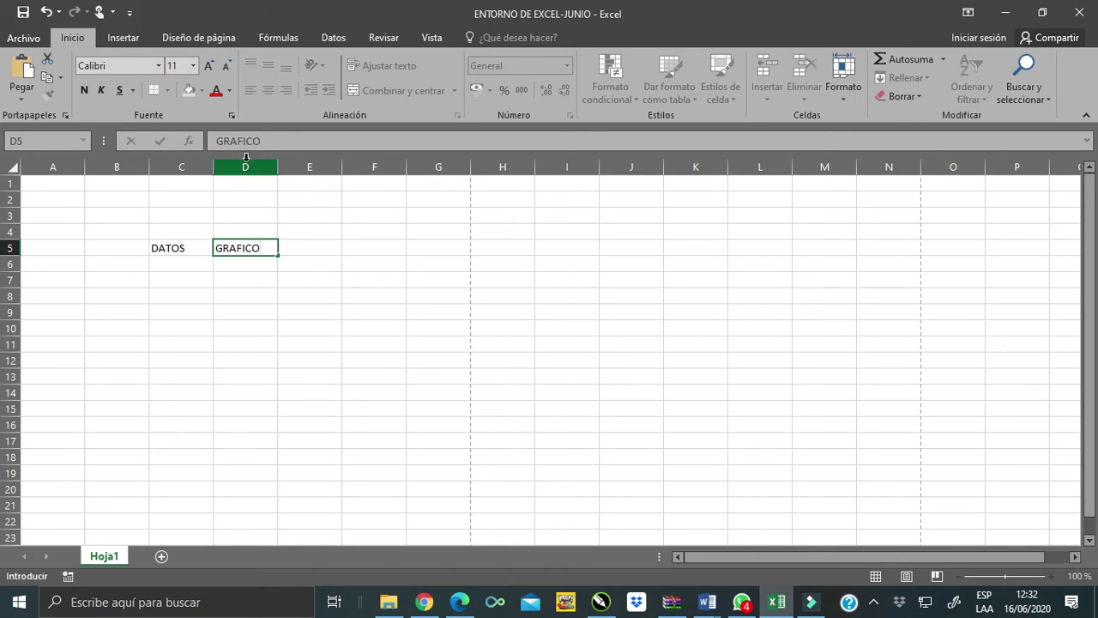
{"action": "left_click", "coordinate": [314, 248]}
Compare the formula bar contents for cell D5, empty cell E5 and the range C5:D5, ending on E5.
{"action": "left_click", "coordinate": [258, 245]}
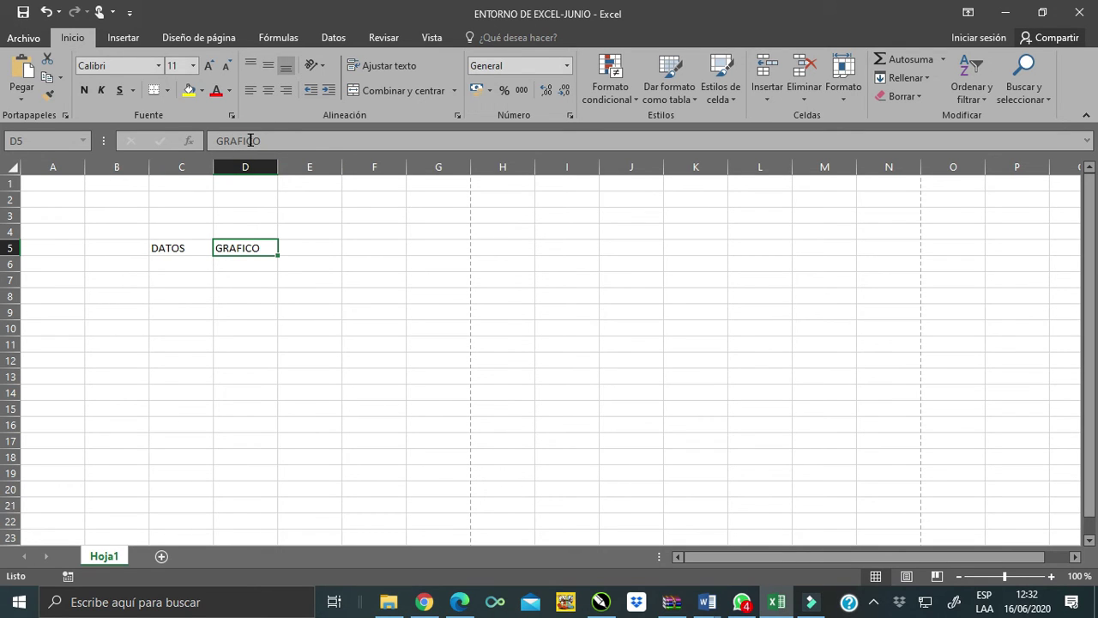
{"action": "left_click", "coordinate": [280, 139]}
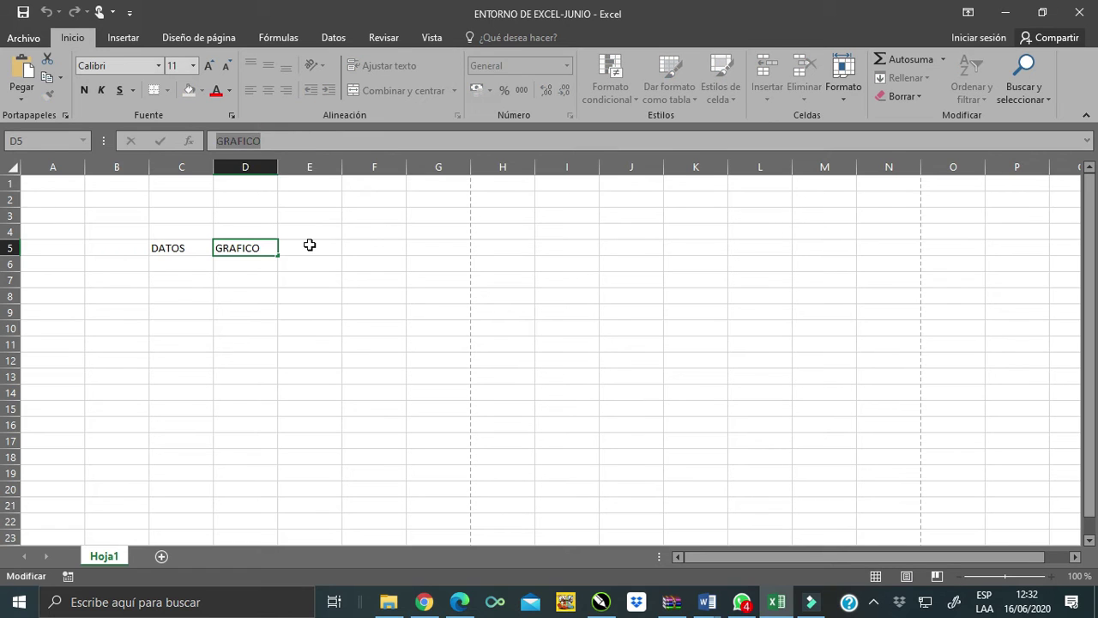
{"action": "left_click", "coordinate": [311, 246]}
{"action": "left_click", "coordinate": [245, 142]}
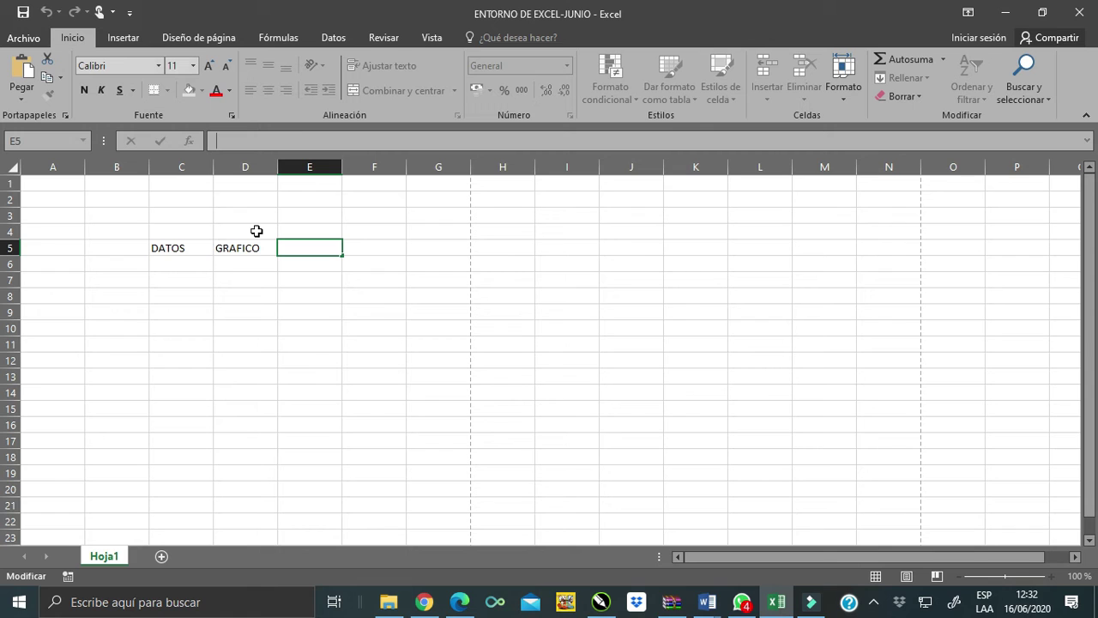
{"action": "left_click_drag", "start_coordinate": [164, 248], "coordinate": [262, 250]}
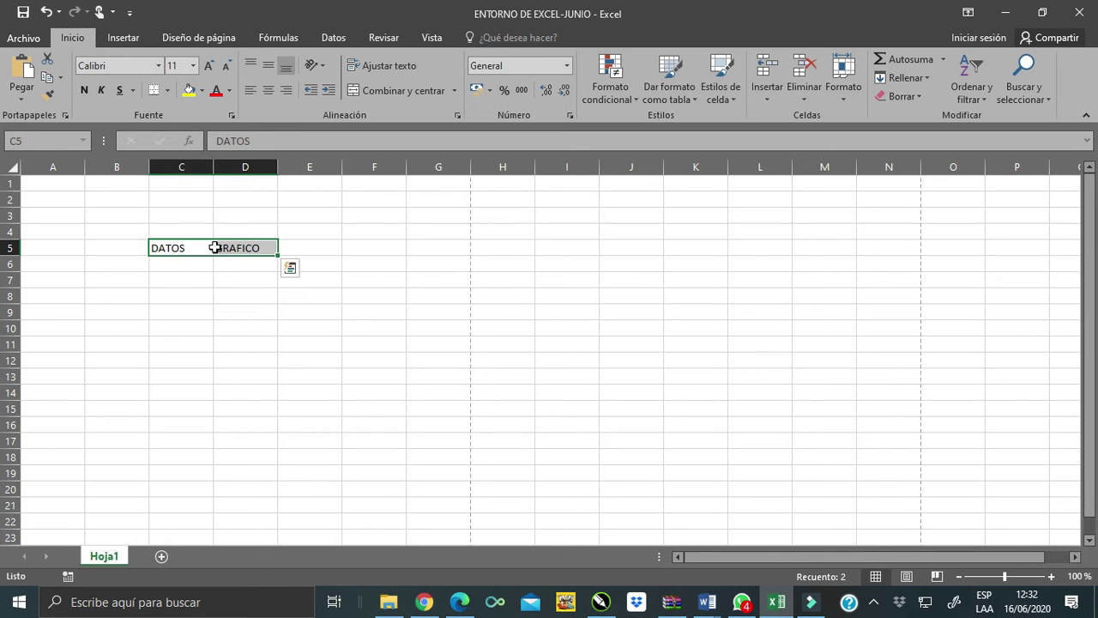
{"action": "left_click", "coordinate": [311, 252]}
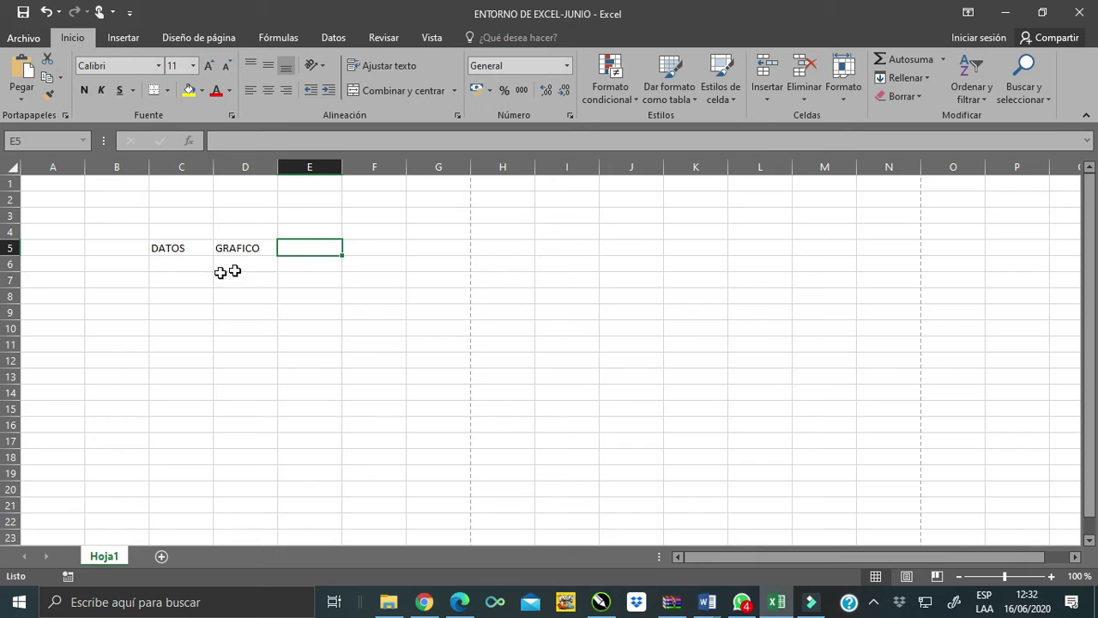
Enter the values 12, 15 and 18 in cells C6 to C8 under the DATOS heading.
{"action": "left_click", "coordinate": [187, 261]}
{"action": "type", "text": "12"}
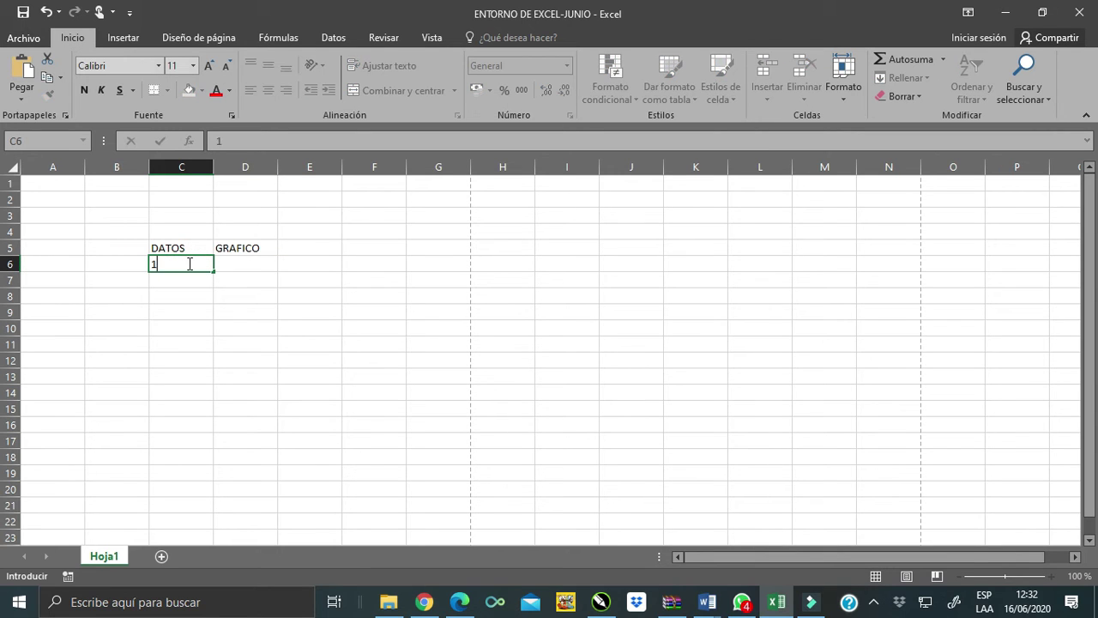
{"action": "key", "text": "Return"}
{"action": "type", "text": "15"}
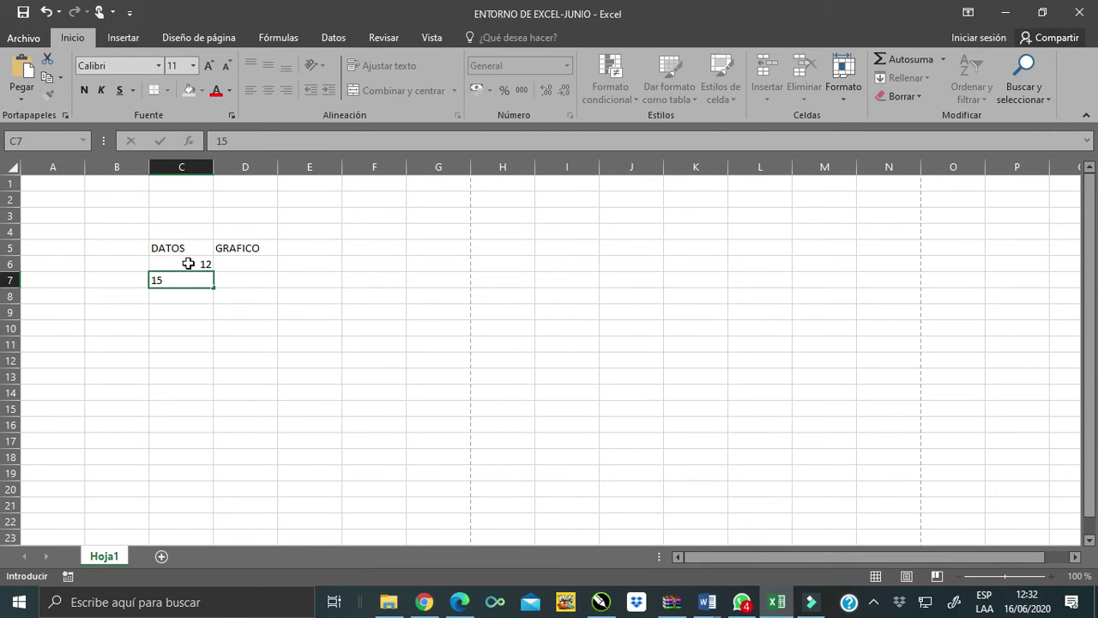
{"action": "key", "text": "Return"}
{"action": "type", "text": "18"}
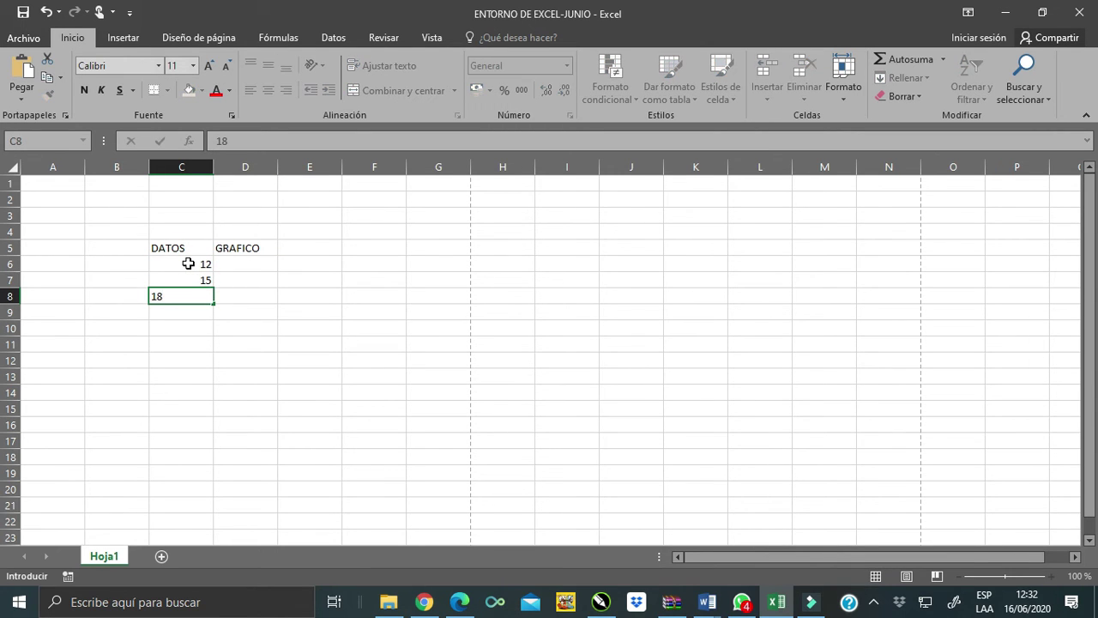
{"action": "key", "text": "Return"}
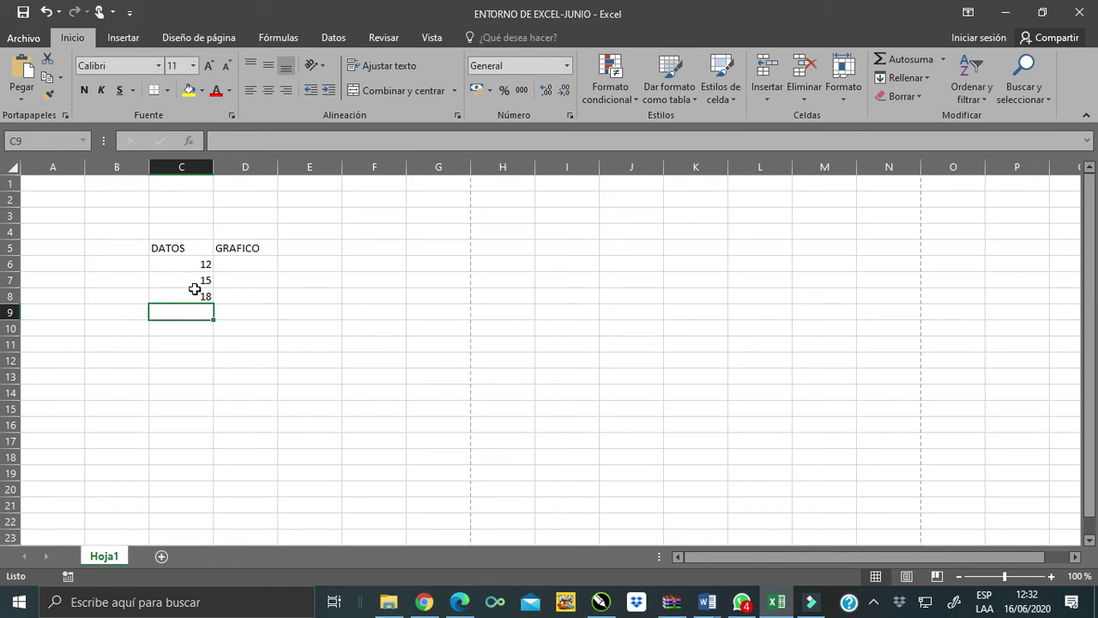
Review the numbers in C6:C8, both headings in row 5 and the empty cells D6 and D7.
{"action": "left_click", "coordinate": [200, 264]}
{"action": "left_click_drag", "start_coordinate": [202, 277], "coordinate": [200, 294]}
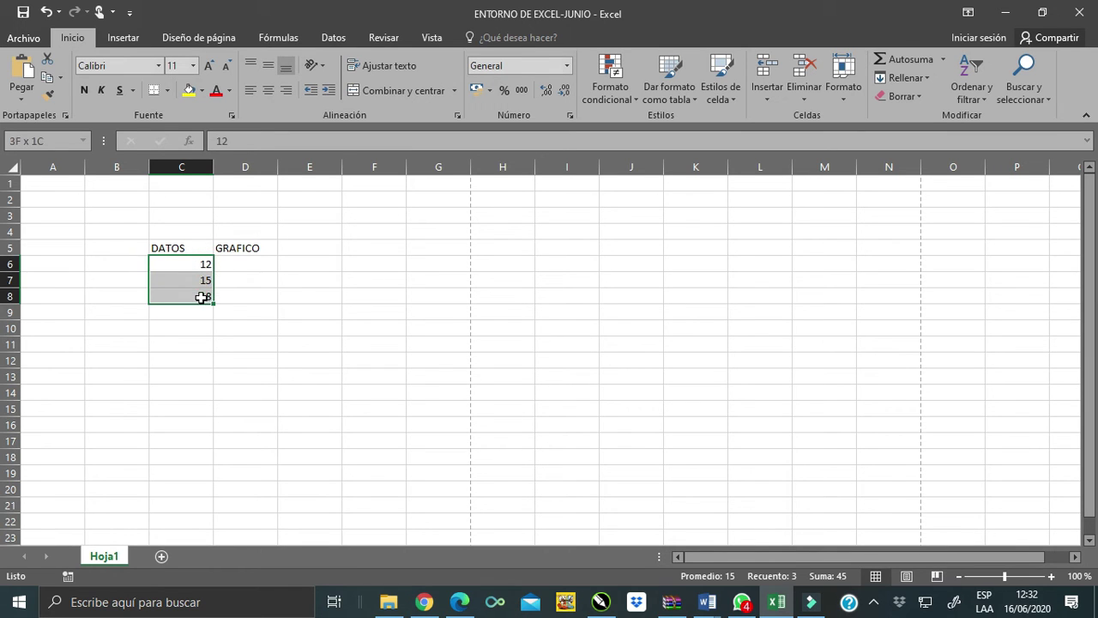
{"action": "left_click", "coordinate": [179, 248]}
{"action": "left_click", "coordinate": [237, 251]}
{"action": "left_click", "coordinate": [243, 264]}
{"action": "left_click", "coordinate": [243, 281]}
{"action": "left_click", "coordinate": [245, 267]}
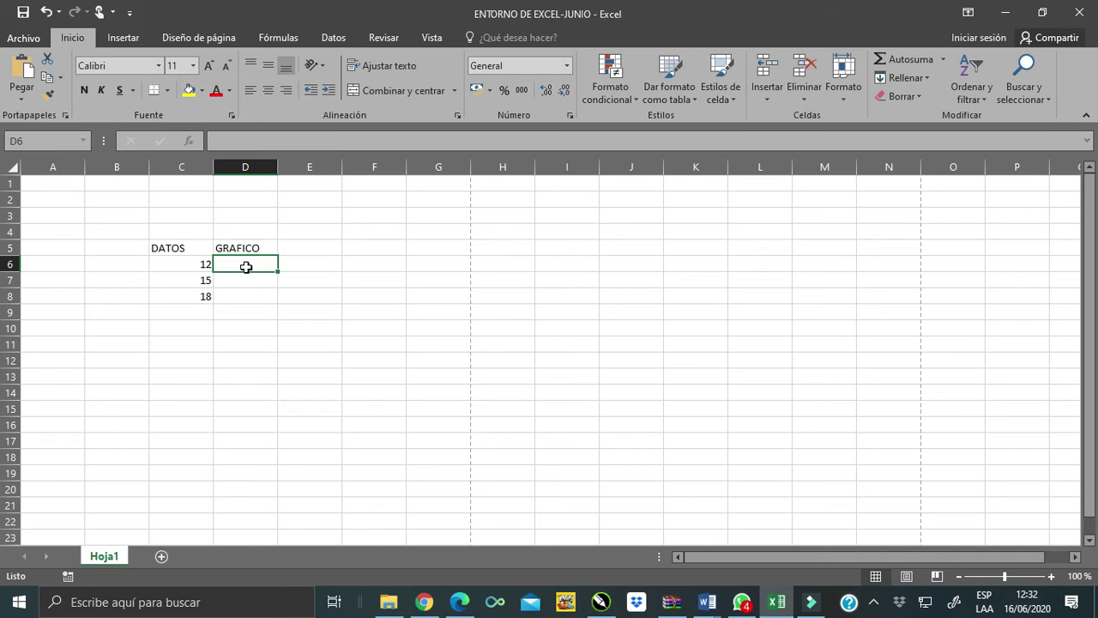
Enter 0,26 with a decimal comma in cell C9 and 0.25 with a decimal point in cell C10.
{"action": "left_click", "coordinate": [185, 315]}
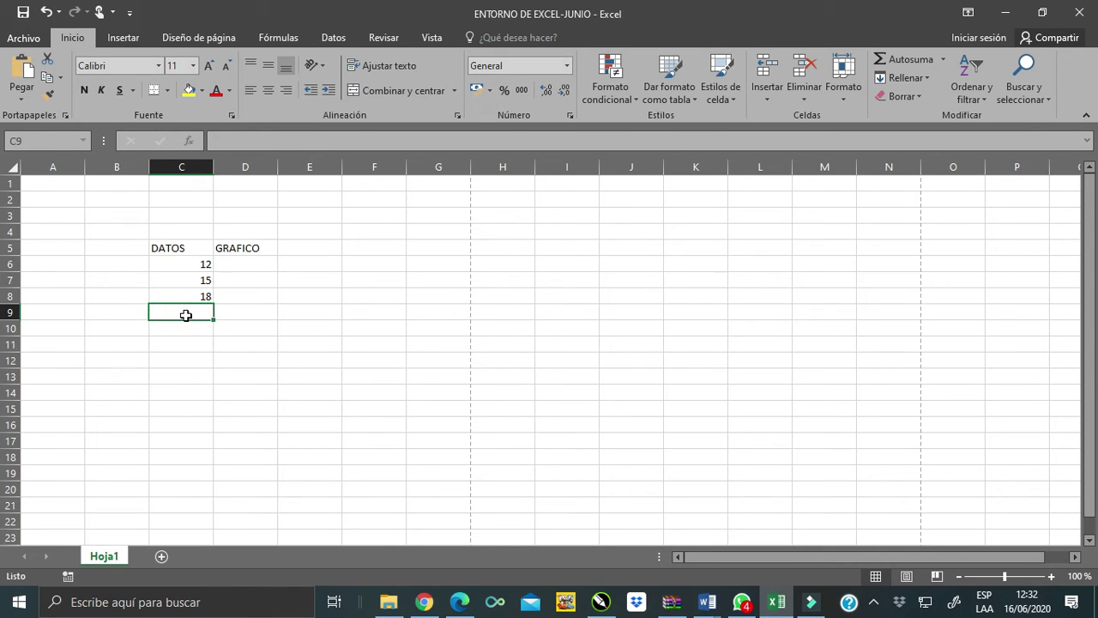
{"action": "type", "text": "0,26"}
{"action": "key", "text": "Return"}
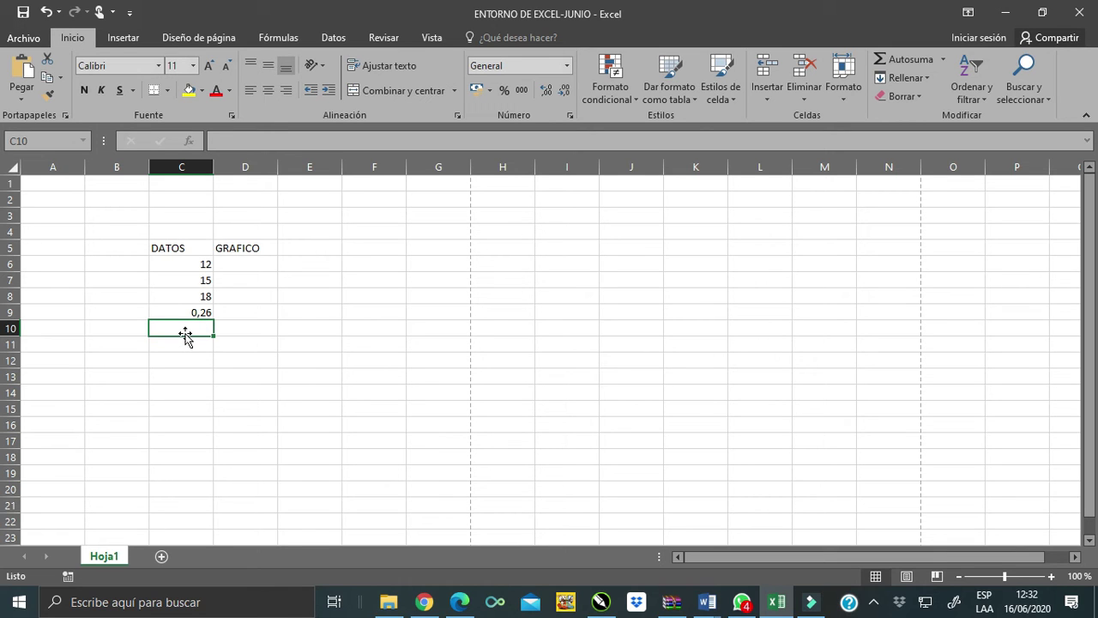
{"action": "type", "text": "0."}
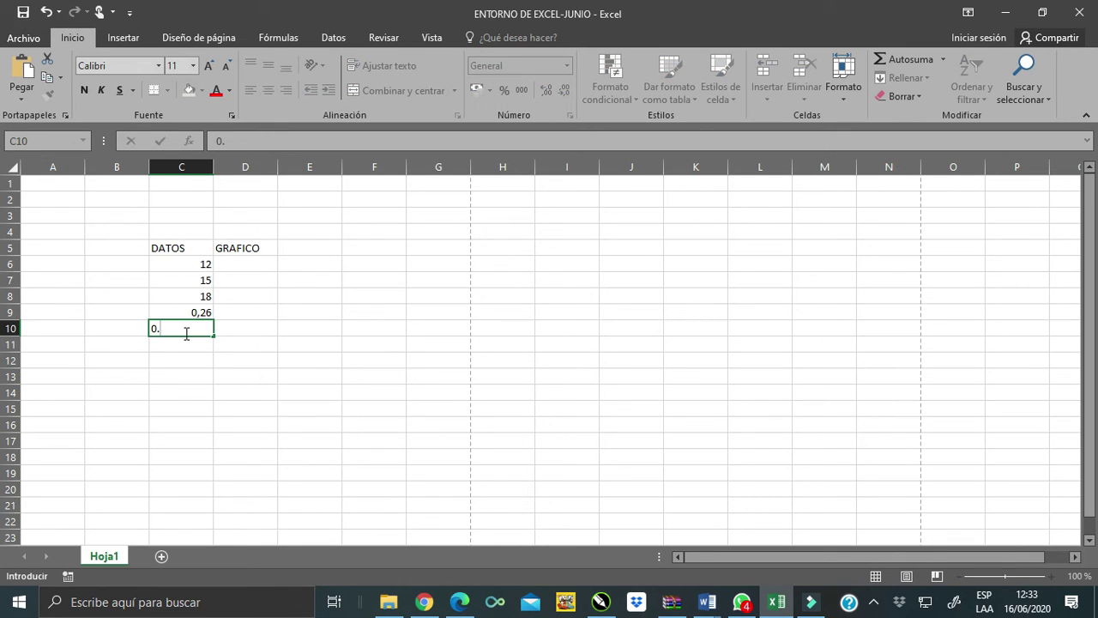
{"action": "type", "text": "25"}
{"action": "key", "text": "Return"}
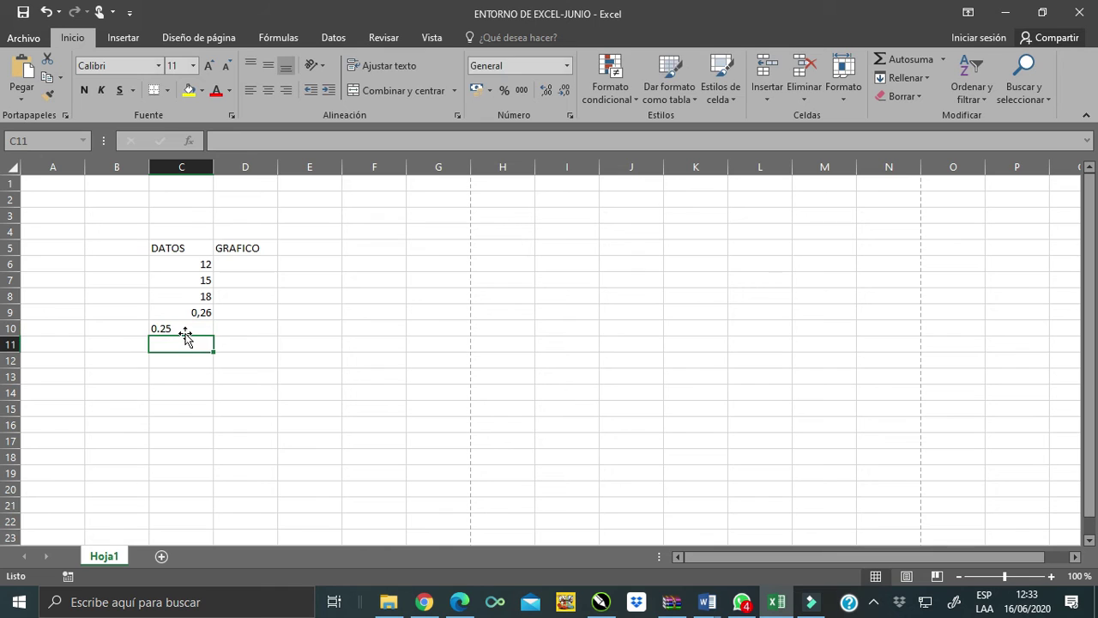
Compare how the decimal entries in cells C9 and C10 are aligned.
{"action": "left_click", "coordinate": [194, 314]}
{"action": "left_click", "coordinate": [204, 327]}
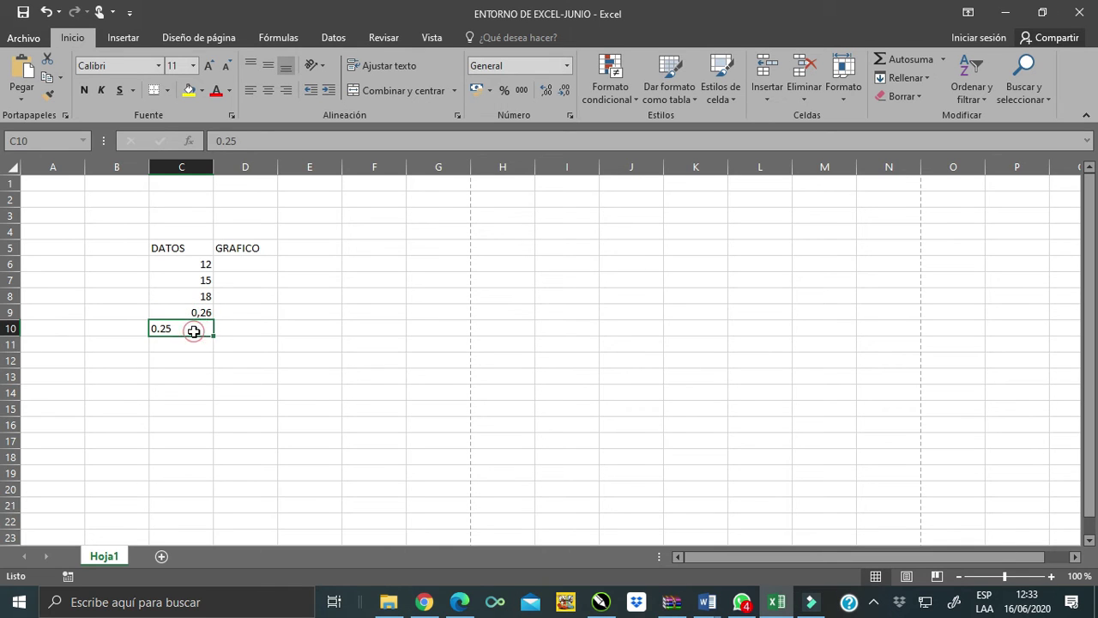
{"action": "left_click", "coordinate": [194, 314]}
{"action": "left_click", "coordinate": [197, 328]}
View the keyboard languages available in Windows and return to the worksheet.
{"action": "left_click", "coordinate": [985, 600]}
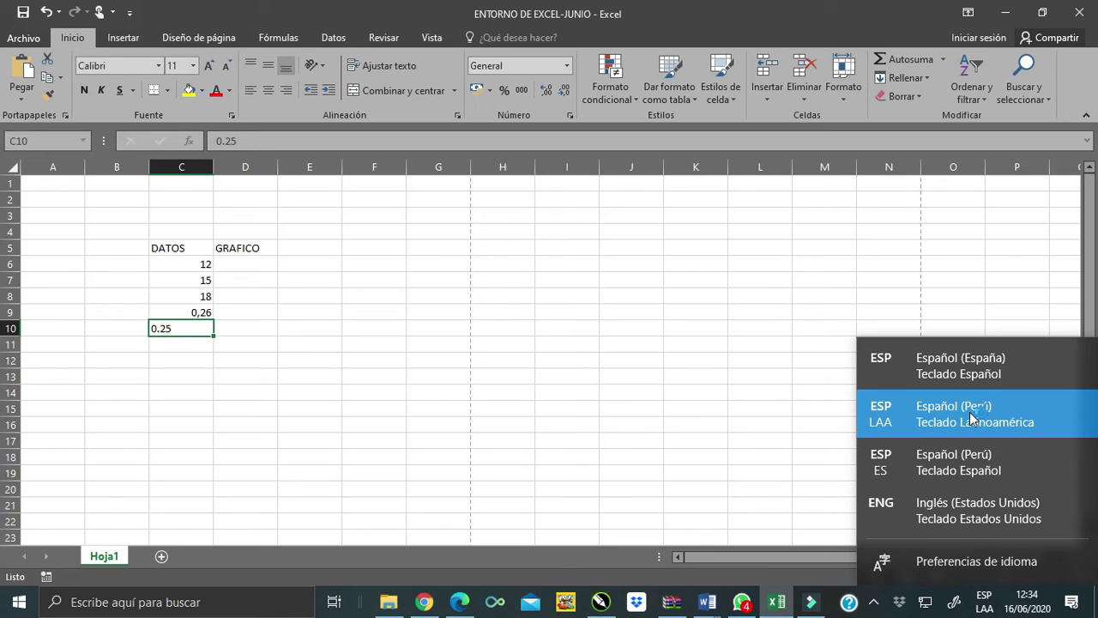
{"action": "left_click", "coordinate": [1014, 359]}
{"action": "left_click", "coordinate": [188, 350]}
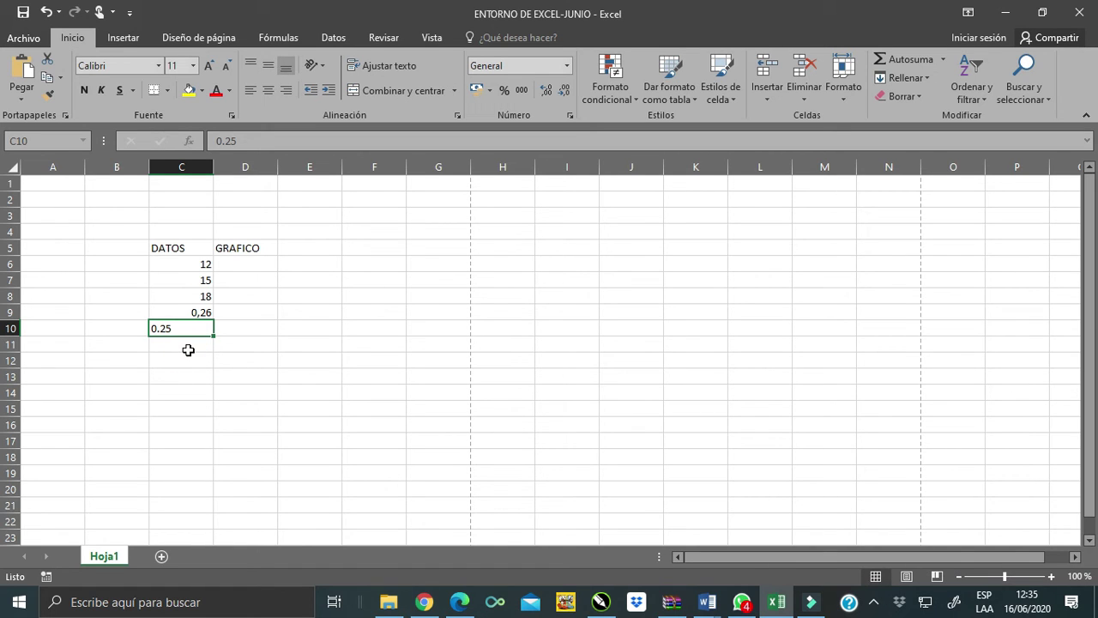
Select cell C11 and inspect its font name and font size settings.
{"action": "left_click", "coordinate": [189, 350]}
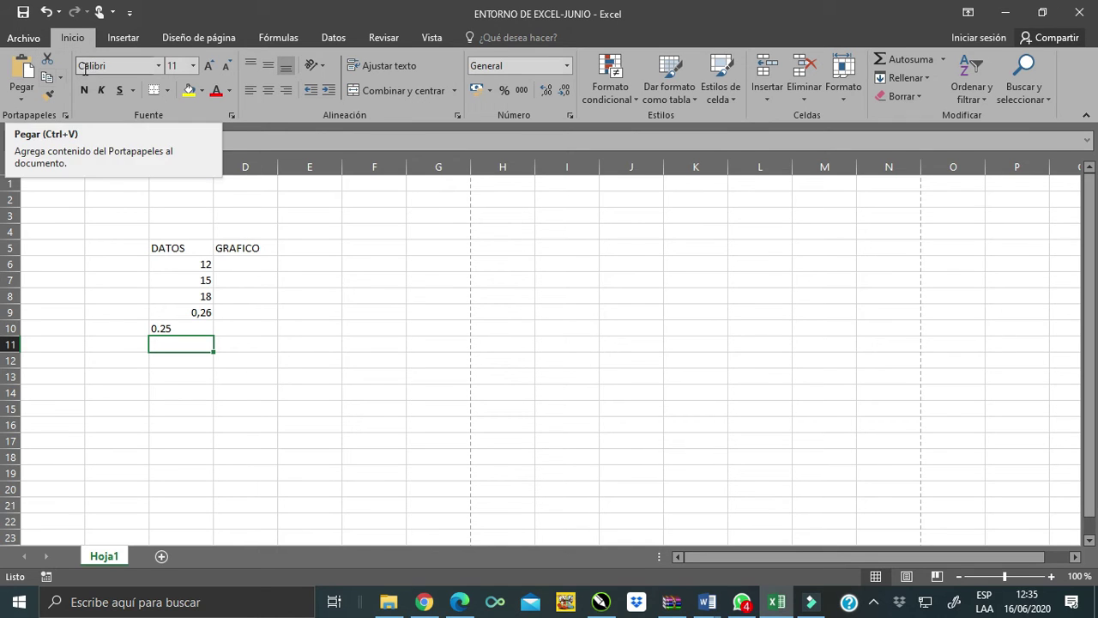
{"action": "left_click", "coordinate": [116, 65]}
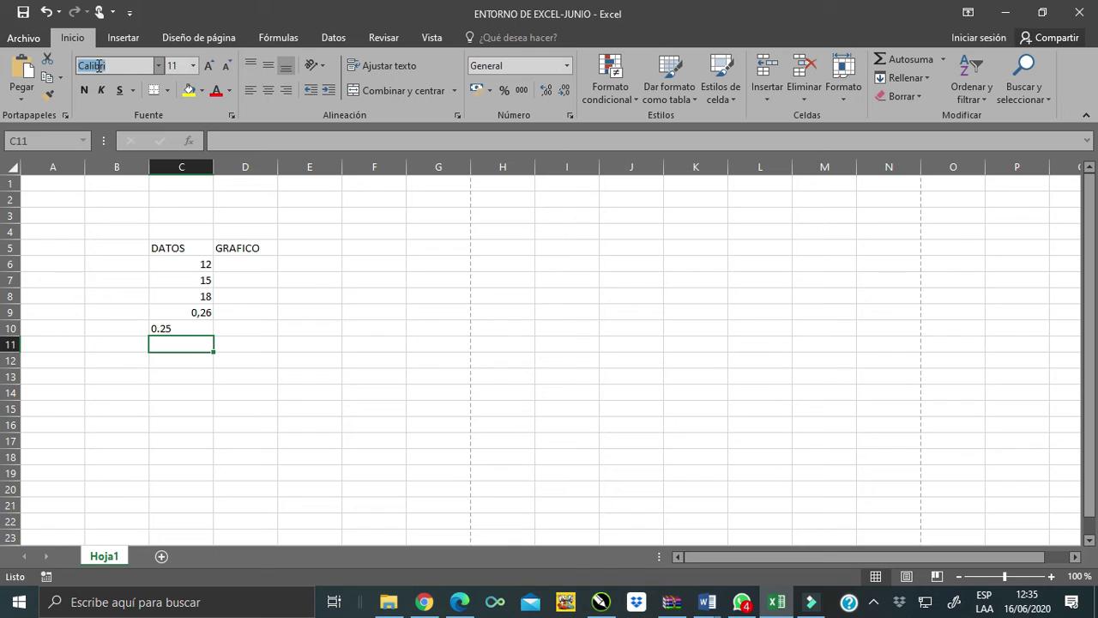
{"action": "left_click", "coordinate": [177, 65]}
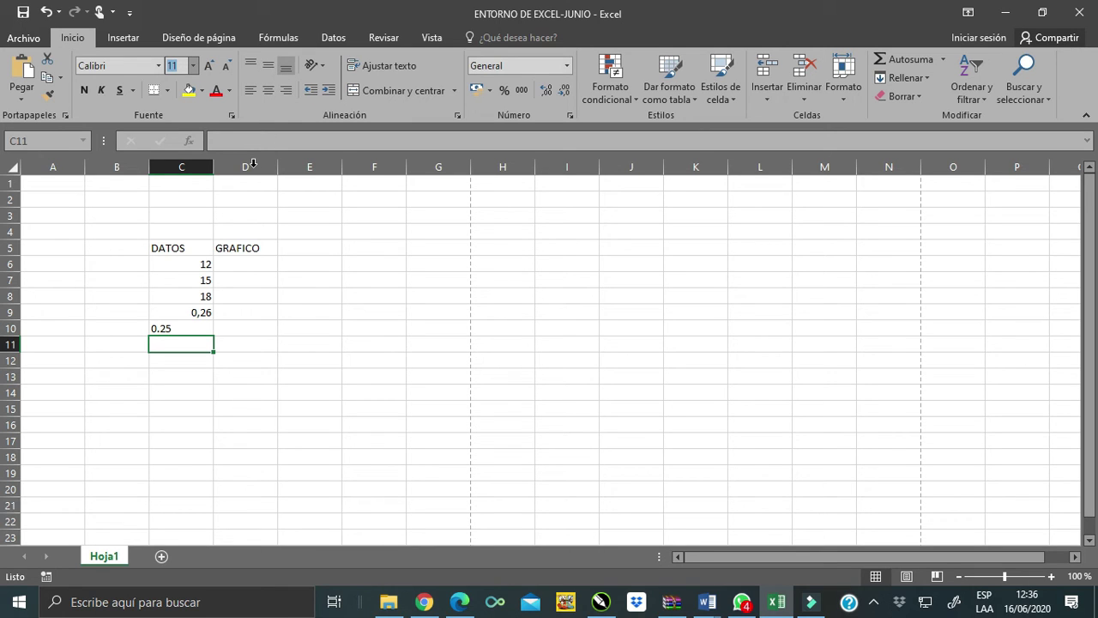
Select the whole of column E and the whole of row 5 in turn, ending on cell D7.
{"action": "left_click", "coordinate": [314, 164]}
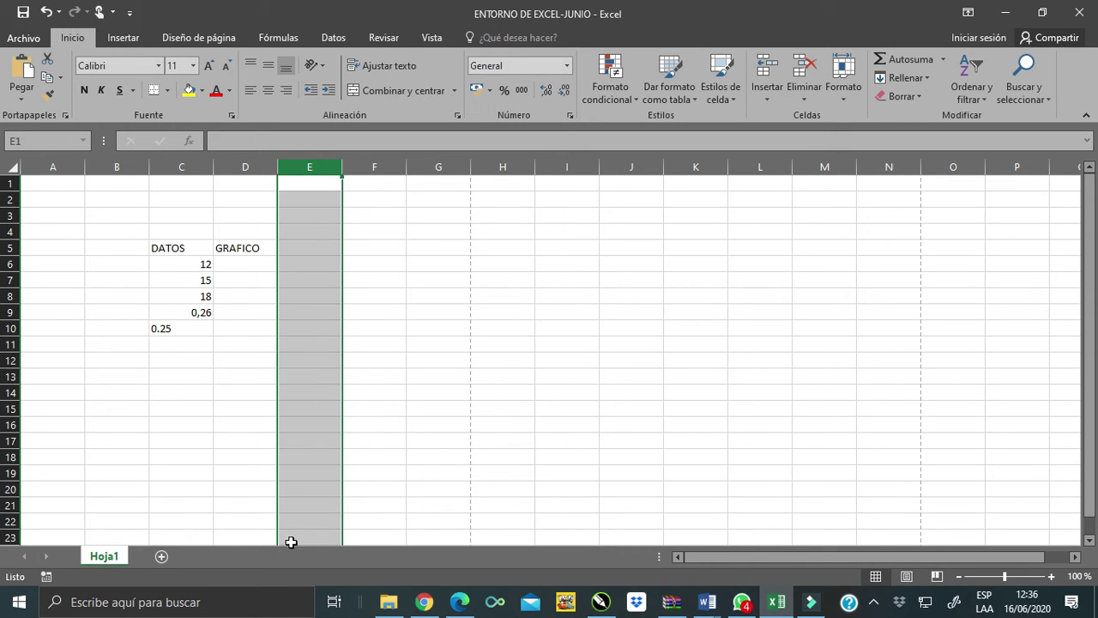
{"action": "left_click", "coordinate": [12, 248]}
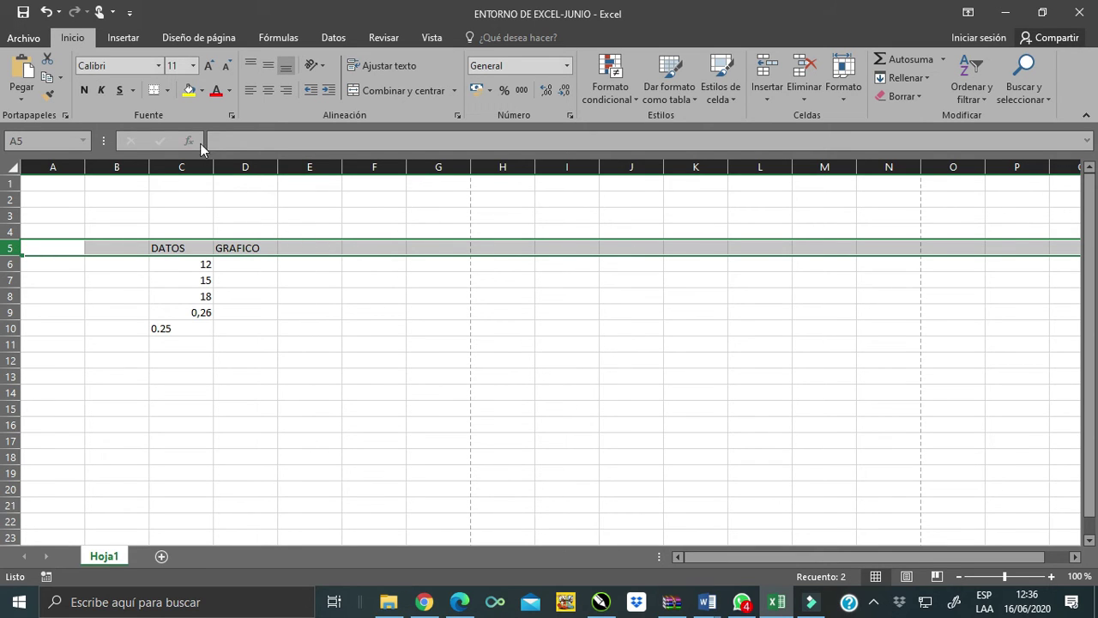
{"action": "left_click", "coordinate": [240, 283]}
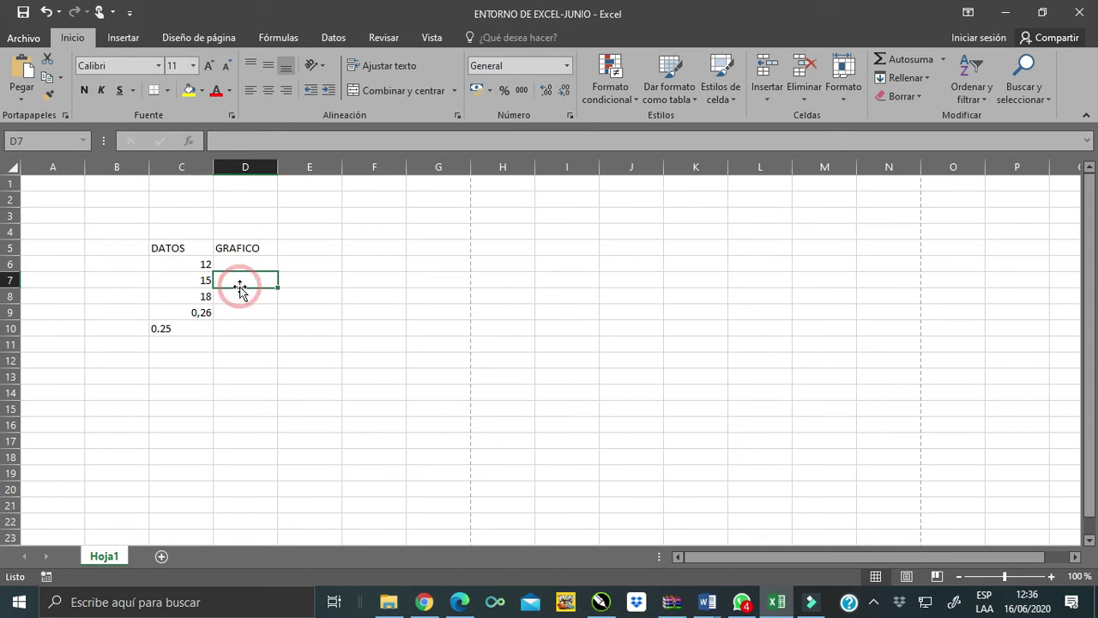
Set the width of column D to 50.
{"action": "left_click", "coordinate": [250, 168]}
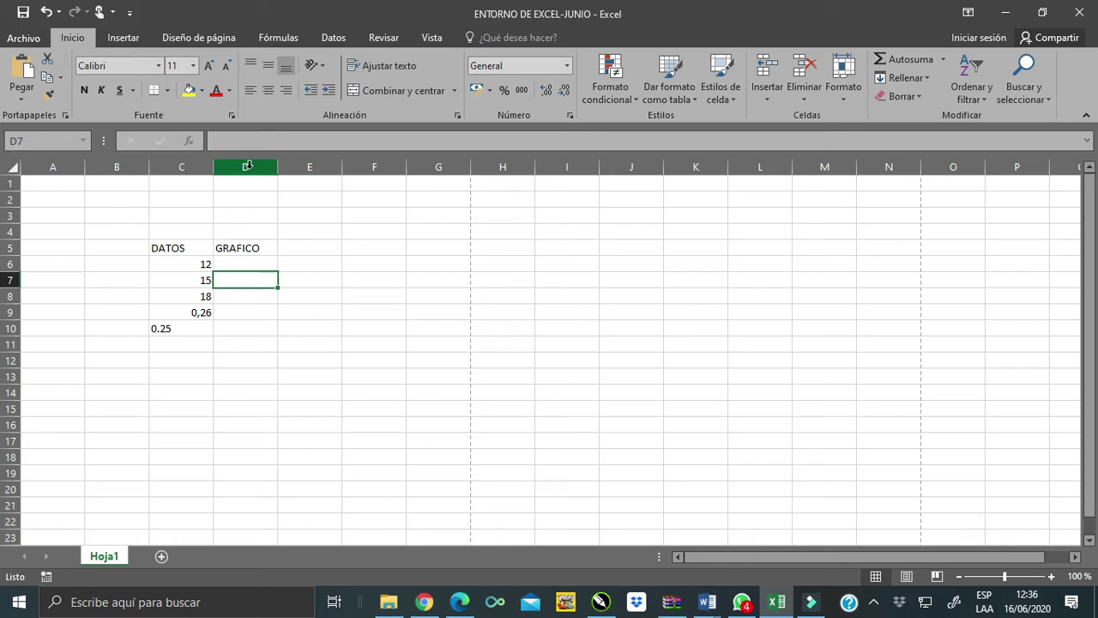
{"action": "left_click", "coordinate": [248, 165]}
{"action": "right_click", "coordinate": [250, 168]}
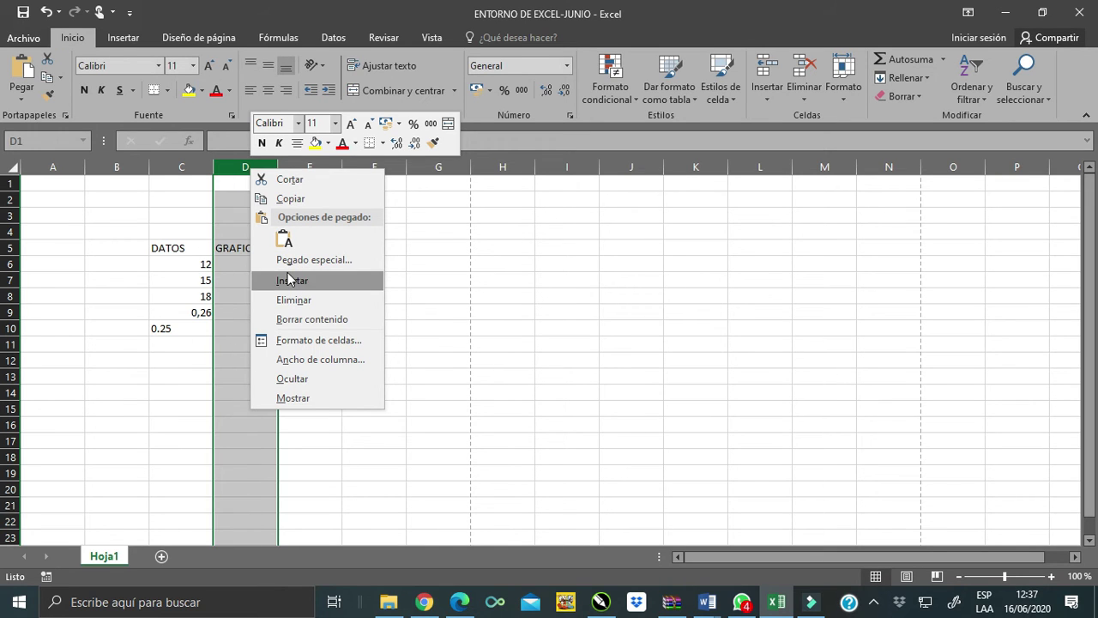
{"action": "left_click", "coordinate": [344, 359]}
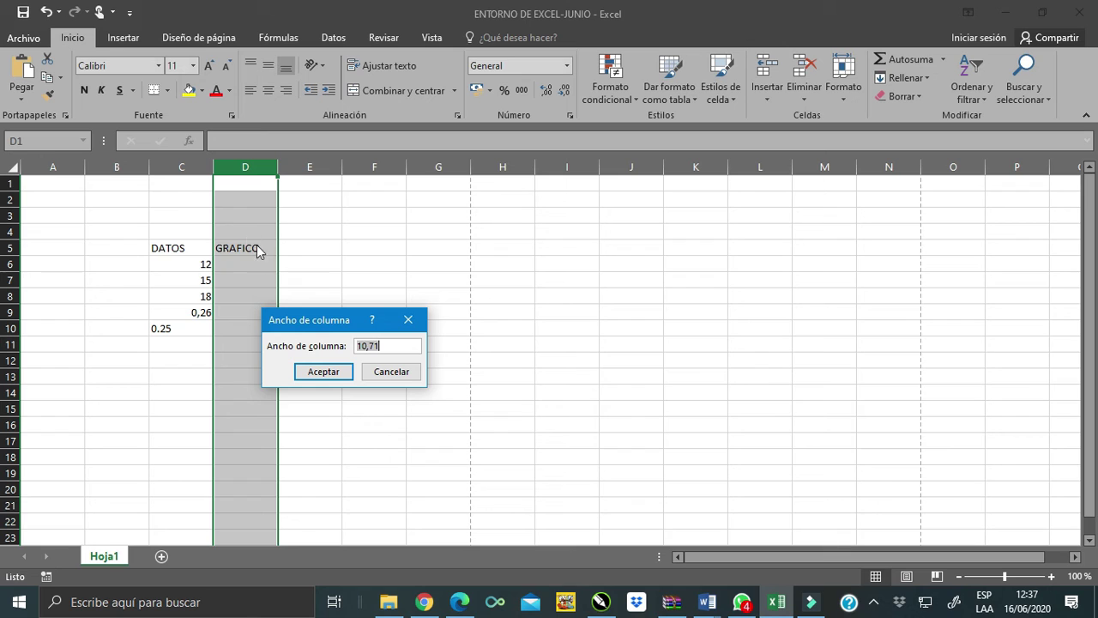
{"action": "left_click_drag", "start_coordinate": [385, 342], "coordinate": [317, 342]}
{"action": "type", "text": "50"}
{"action": "left_click", "coordinate": [324, 371]}
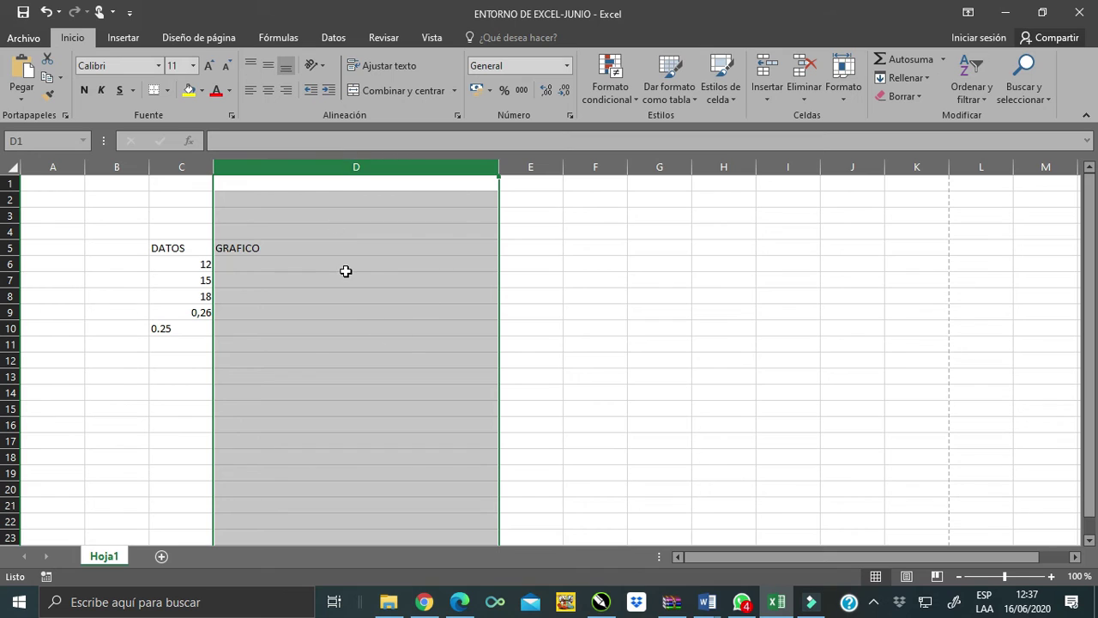
Narrow column D freehand by its border to a width of about 10.86.
{"action": "left_click", "coordinate": [500, 167]}
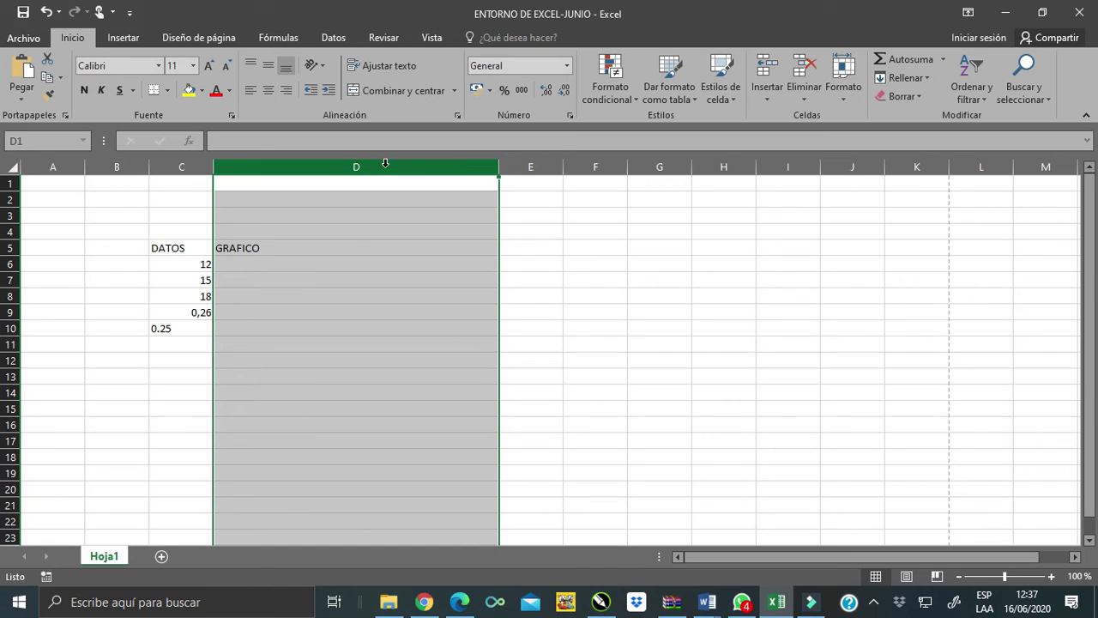
{"action": "left_click_drag", "start_coordinate": [497, 166], "coordinate": [284, 164]}
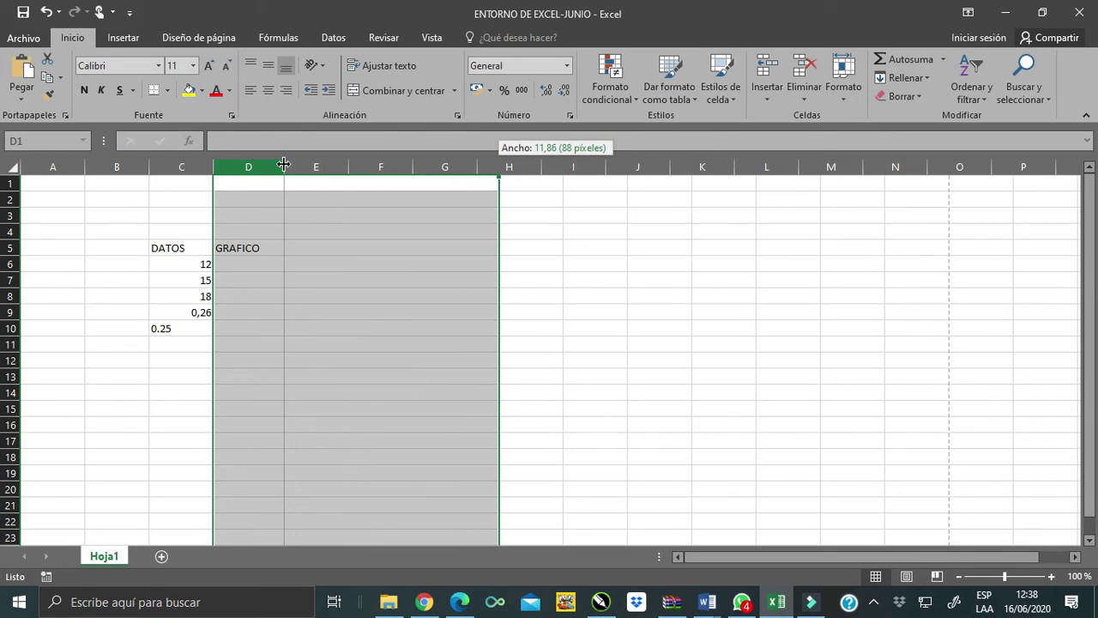
{"action": "left_click_drag", "start_coordinate": [282, 166], "coordinate": [278, 165]}
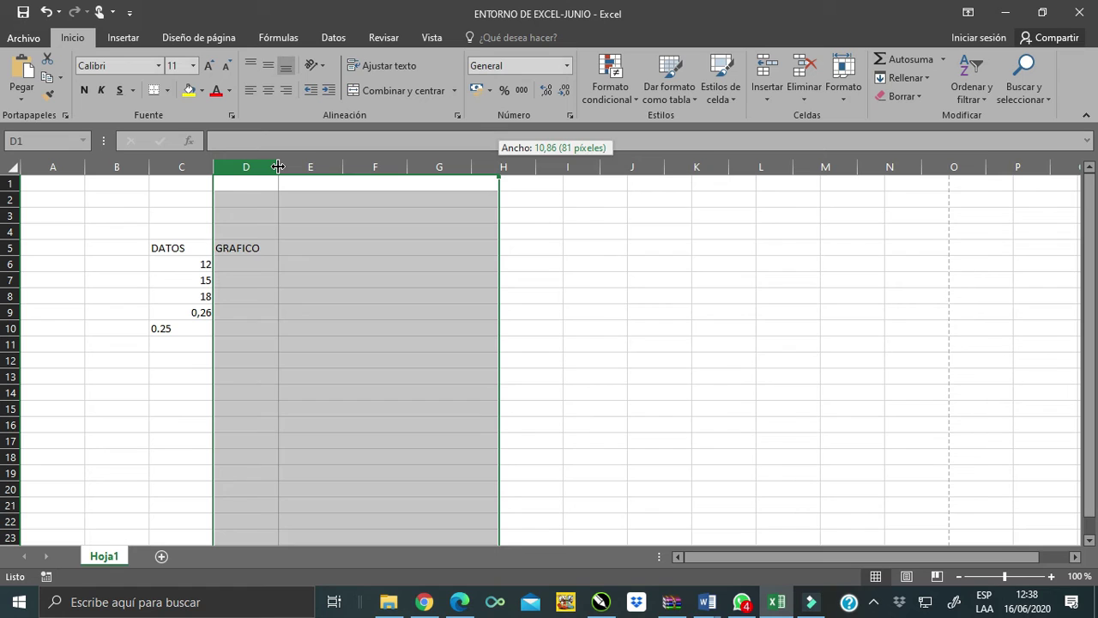
{"action": "left_click_drag", "start_coordinate": [278, 166], "coordinate": [278, 166]}
{"action": "left_click", "coordinate": [211, 165]}
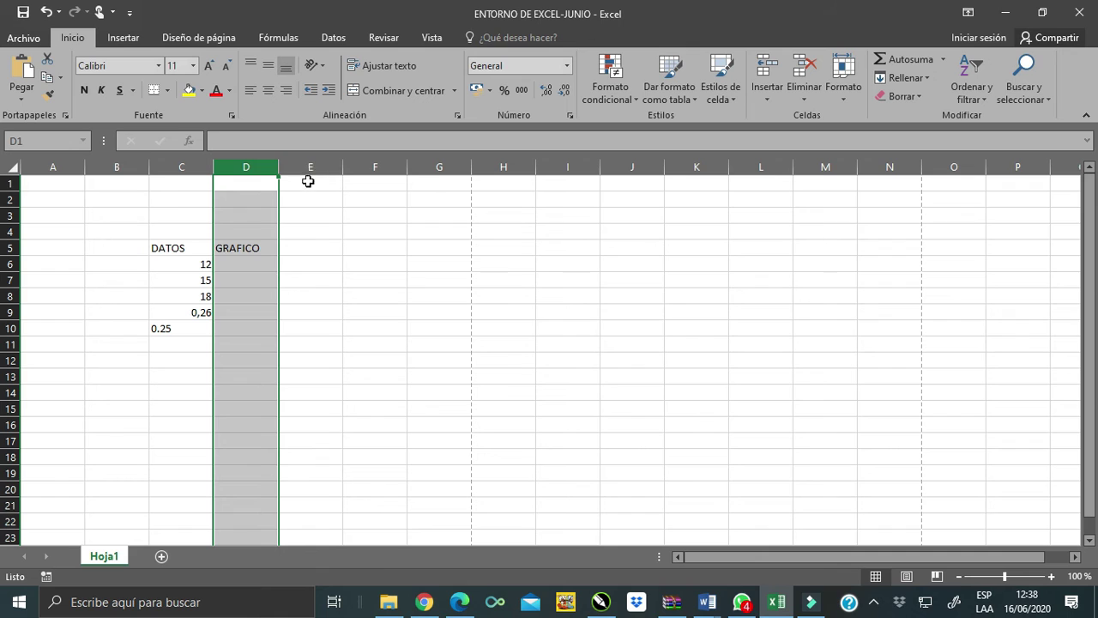
{"action": "left_click", "coordinate": [278, 165]}
Check column D's exact width setting without changing it, and widen the column freehand to about double its size.
{"action": "right_click", "coordinate": [259, 170]}
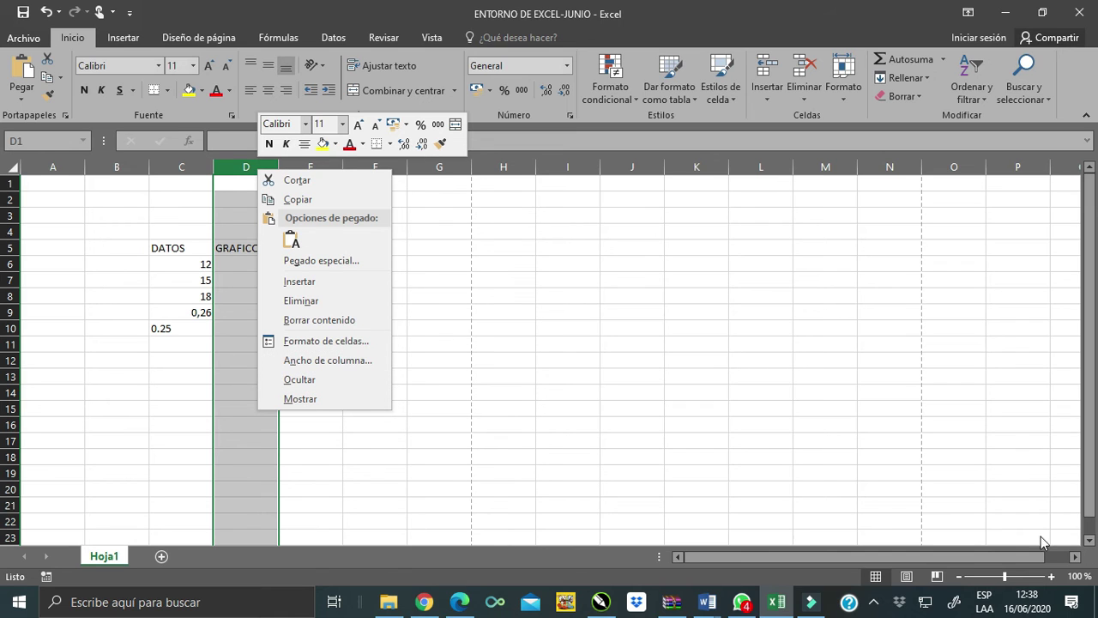
{"action": "left_click", "coordinate": [337, 360]}
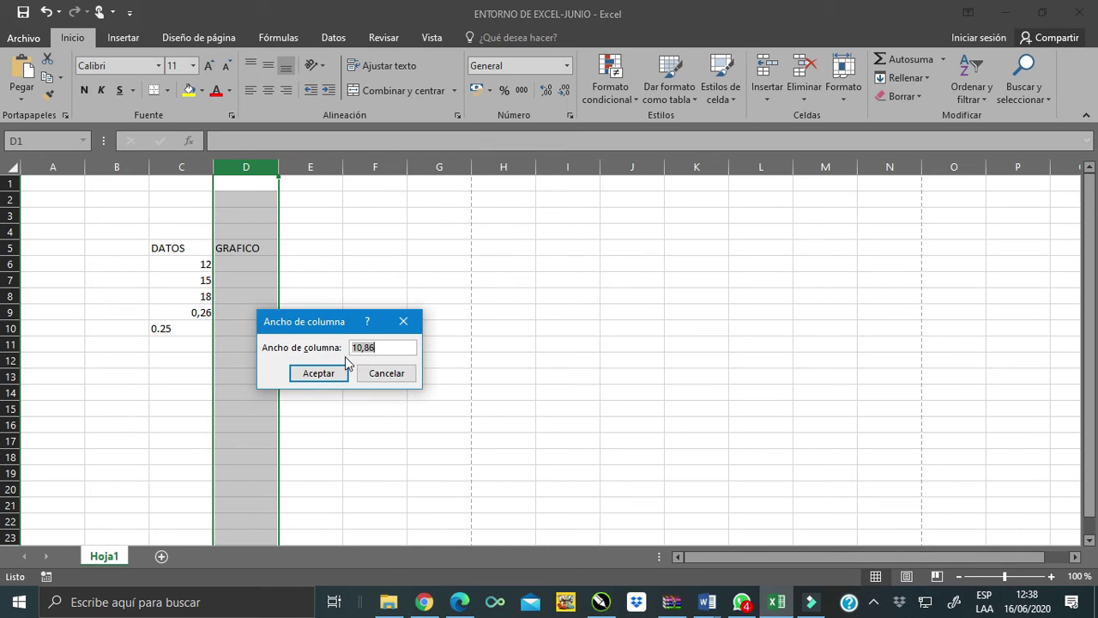
{"action": "left_click", "coordinate": [404, 375]}
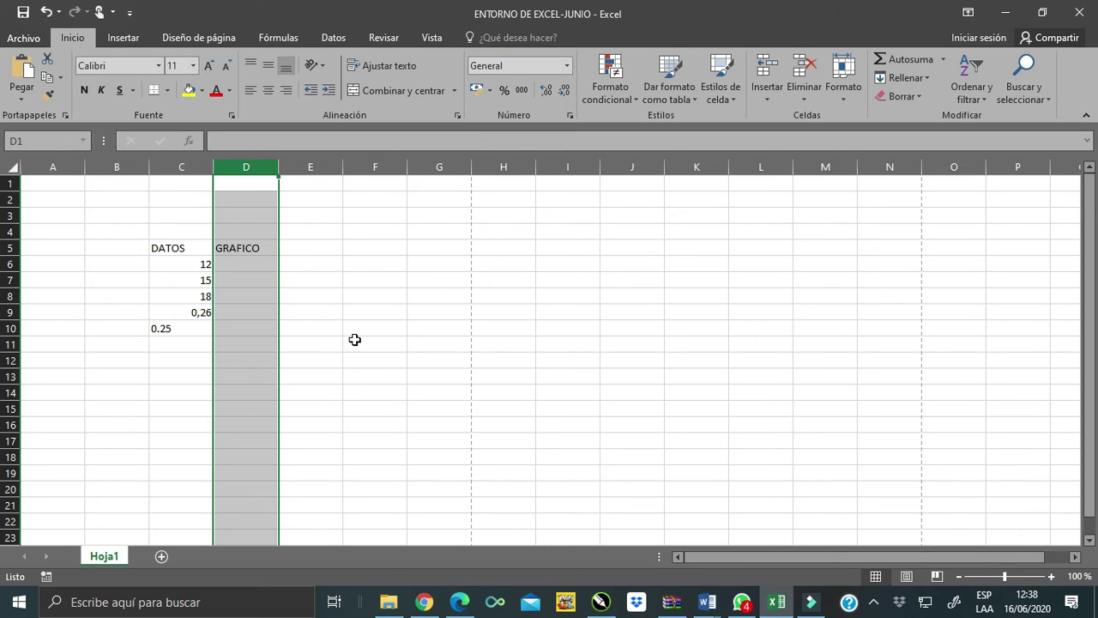
{"action": "left_click_drag", "start_coordinate": [277, 163], "coordinate": [352, 164]}
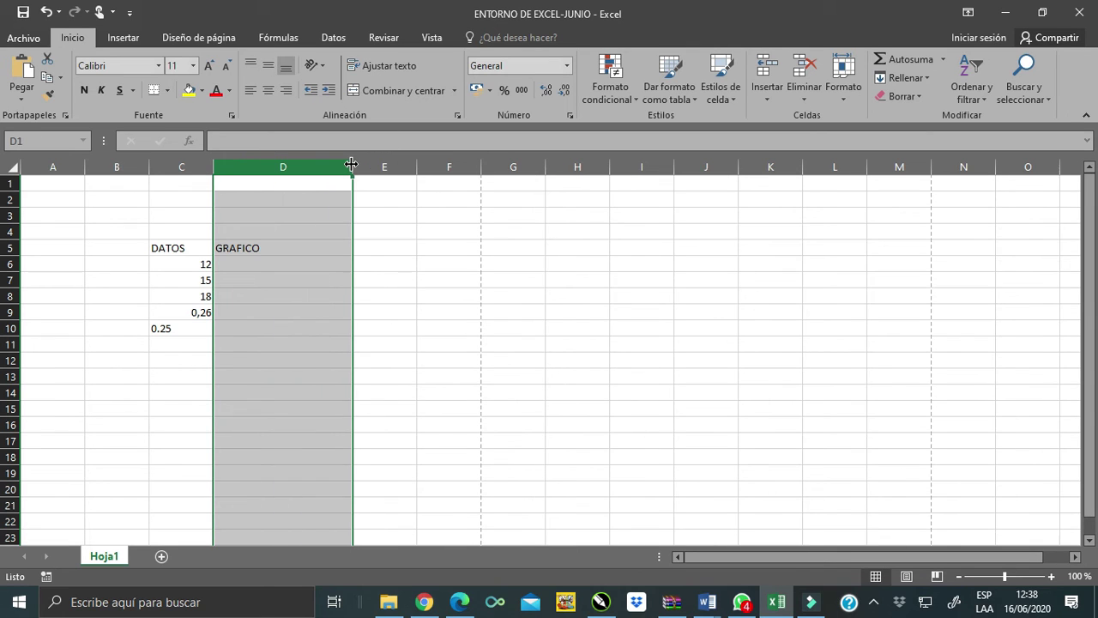
Make row 5 bold, apply a yellow fill to it and set the row back to no fill.
{"action": "right_click", "coordinate": [11, 248]}
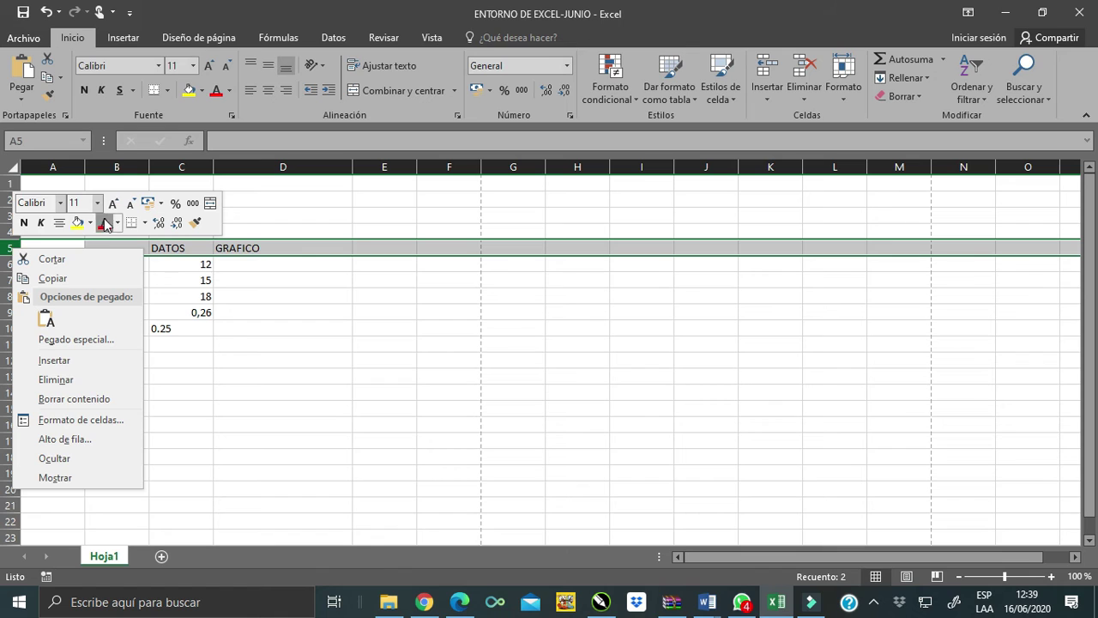
{"action": "left_click", "coordinate": [24, 222]}
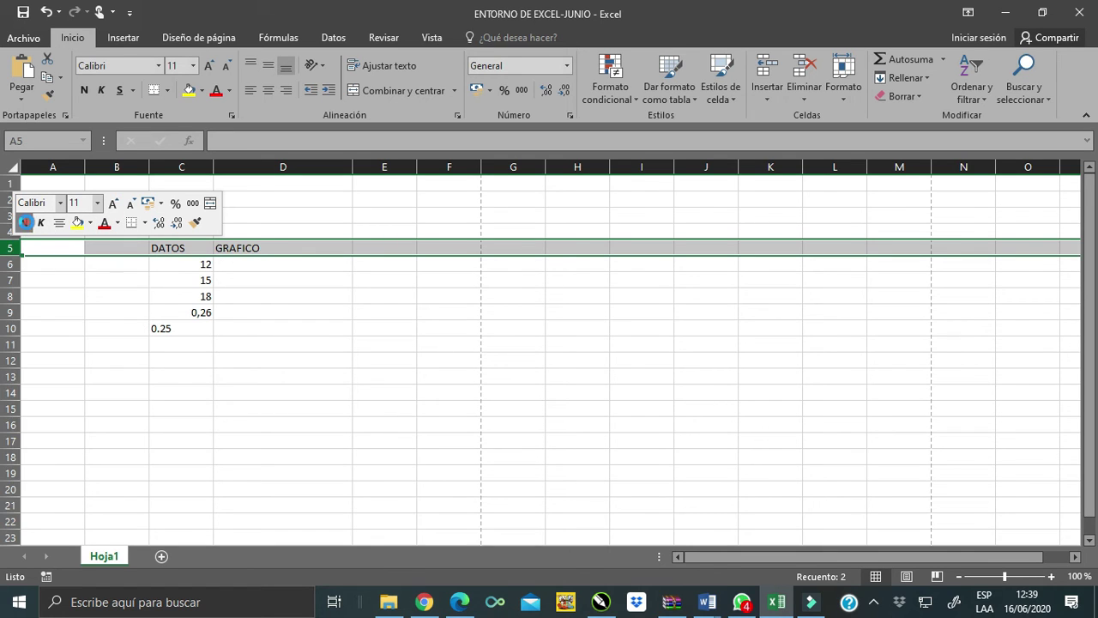
{"action": "left_click", "coordinate": [76, 223]}
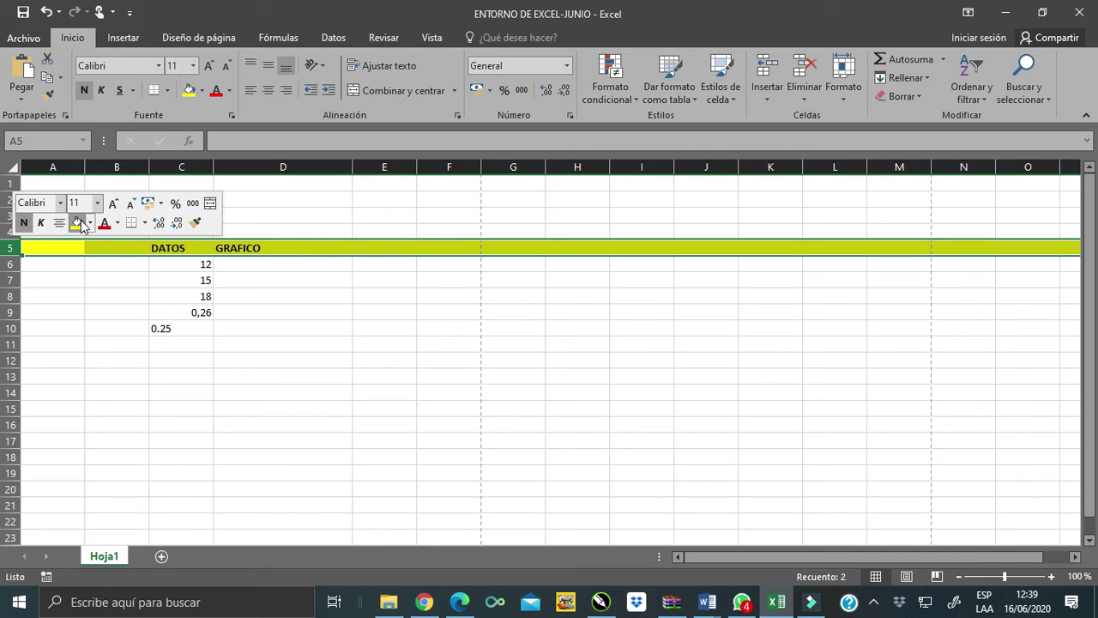
{"action": "left_click", "coordinate": [89, 222]}
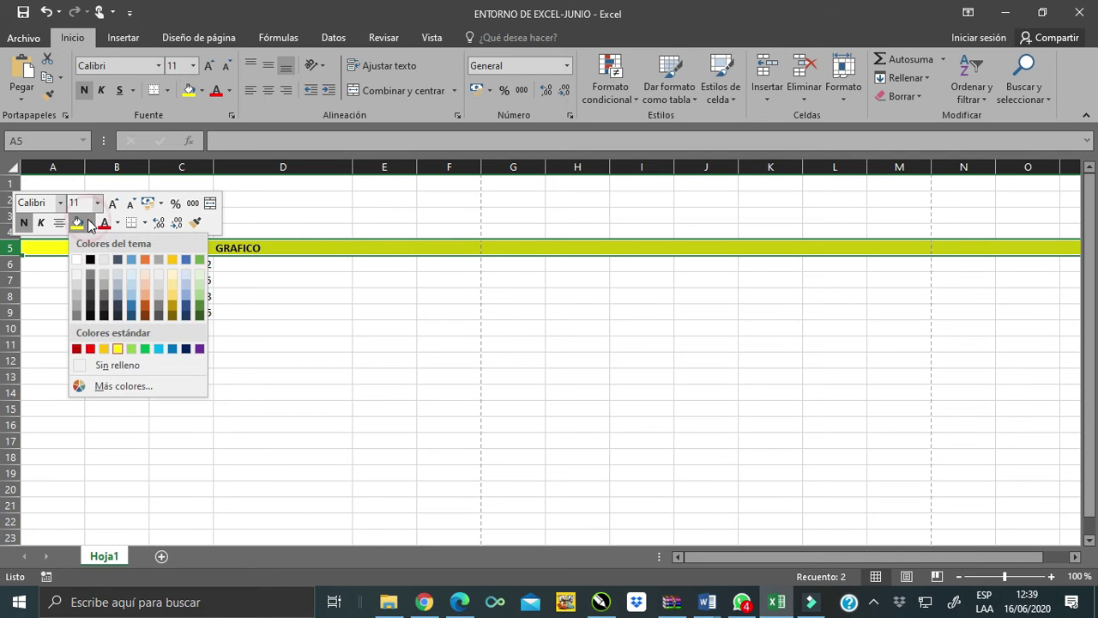
{"action": "left_click", "coordinate": [109, 363]}
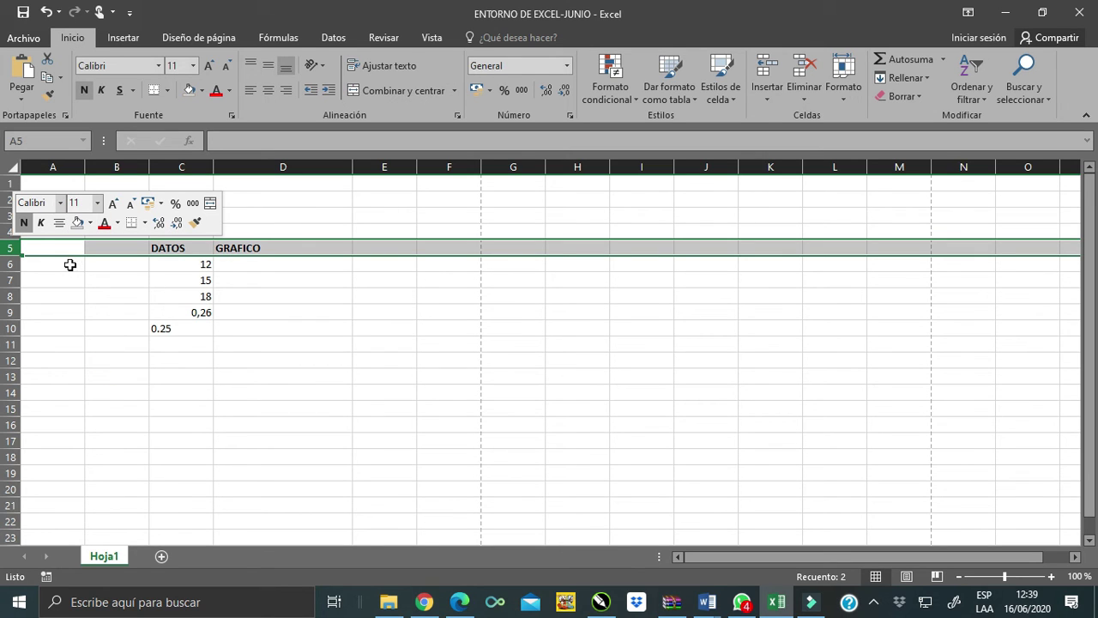
Increase row 5's height to about double that of the other rows and shrink row 4 to a thin strip.
{"action": "right_click", "coordinate": [13, 248]}
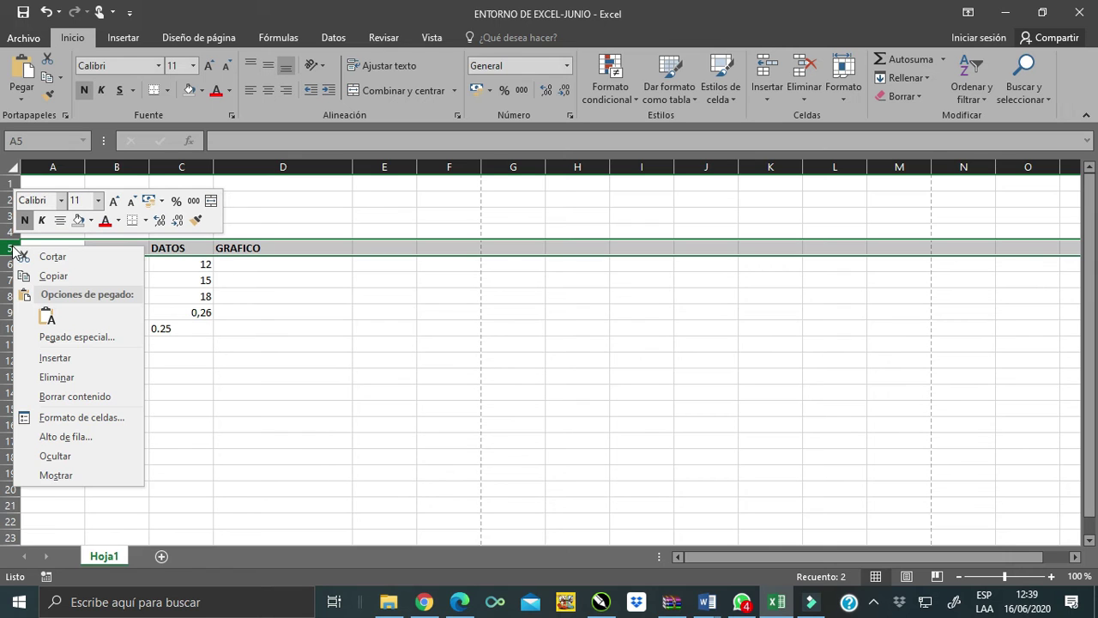
{"action": "left_click", "coordinate": [60, 437]}
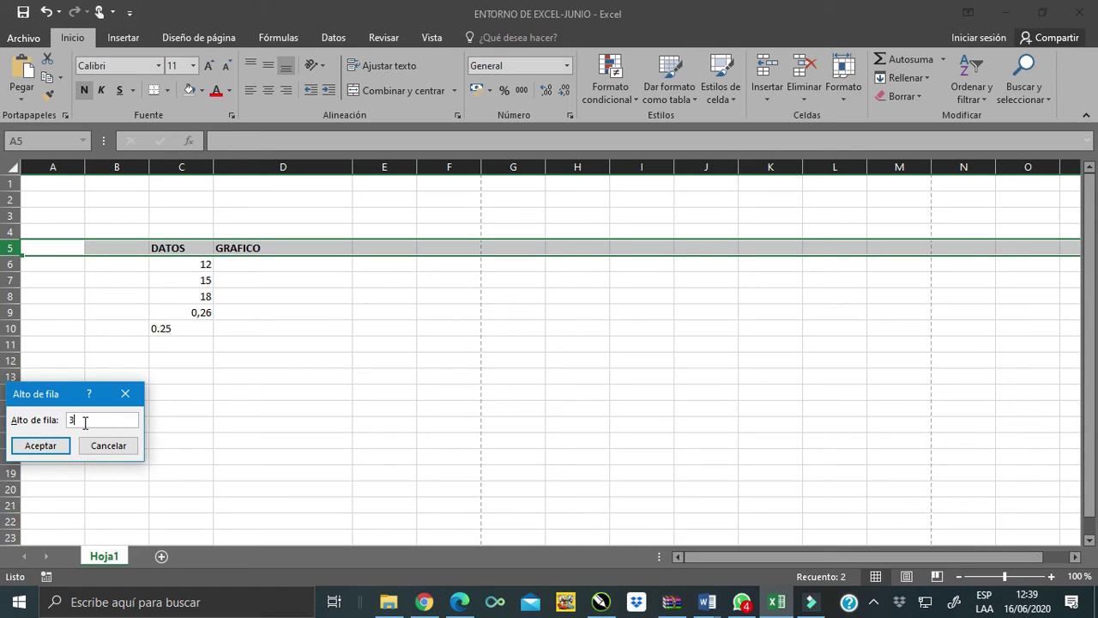
{"action": "left_click", "coordinate": [36, 446]}
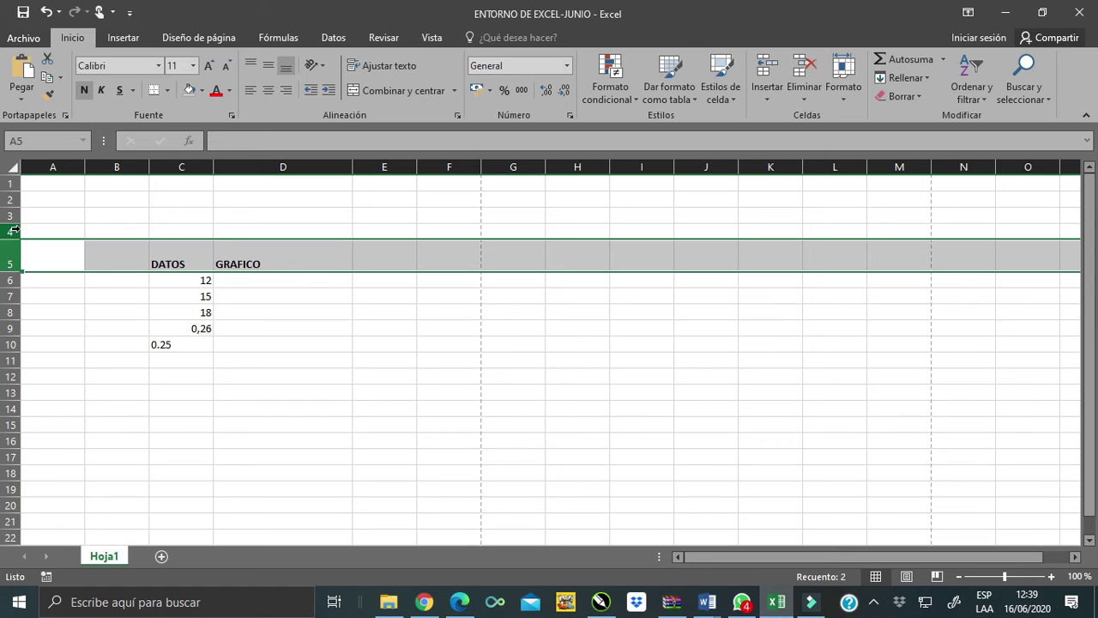
{"action": "mouse_move", "coordinate": [13, 238]}
{"action": "left_mouse_down"}
{"action": "mouse_move", "coordinate": [10, 317]}
{"action": "mouse_move", "coordinate": [10, 225]}
{"action": "left_mouse_up"}
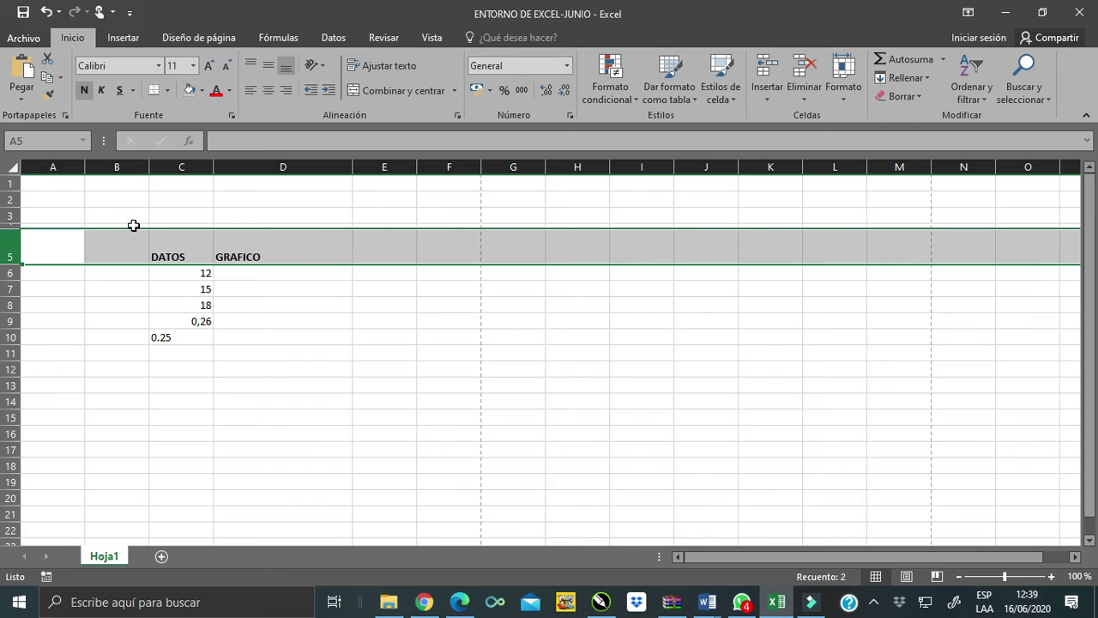
Hide row 5 and try to unhide it from row 4 and from row 6 individually.
{"action": "right_click", "coordinate": [21, 250]}
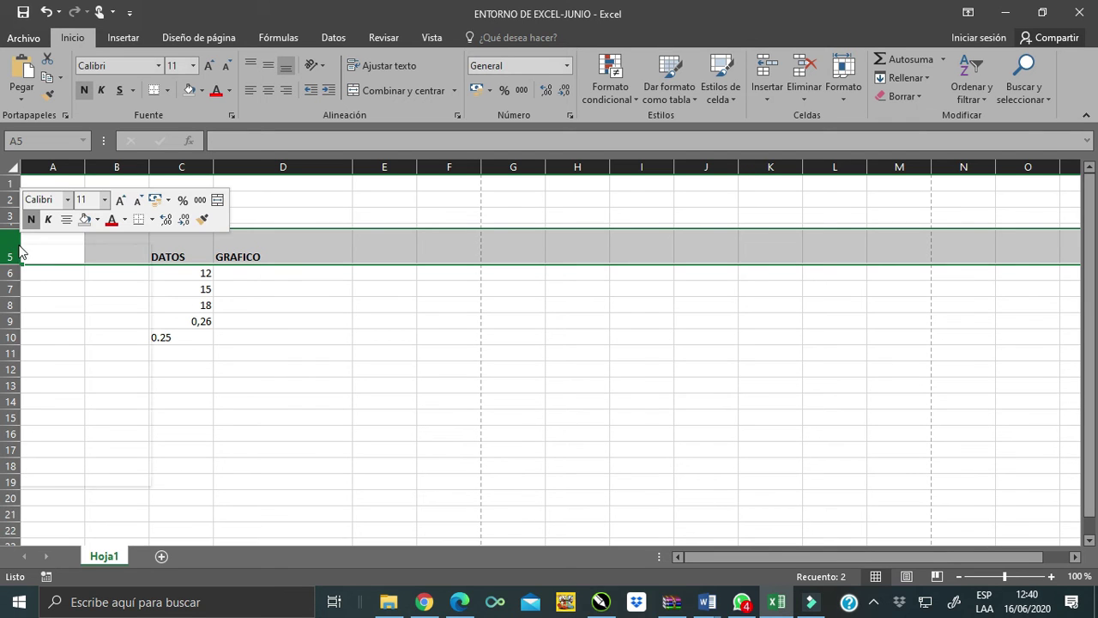
{"action": "left_click", "coordinate": [60, 452]}
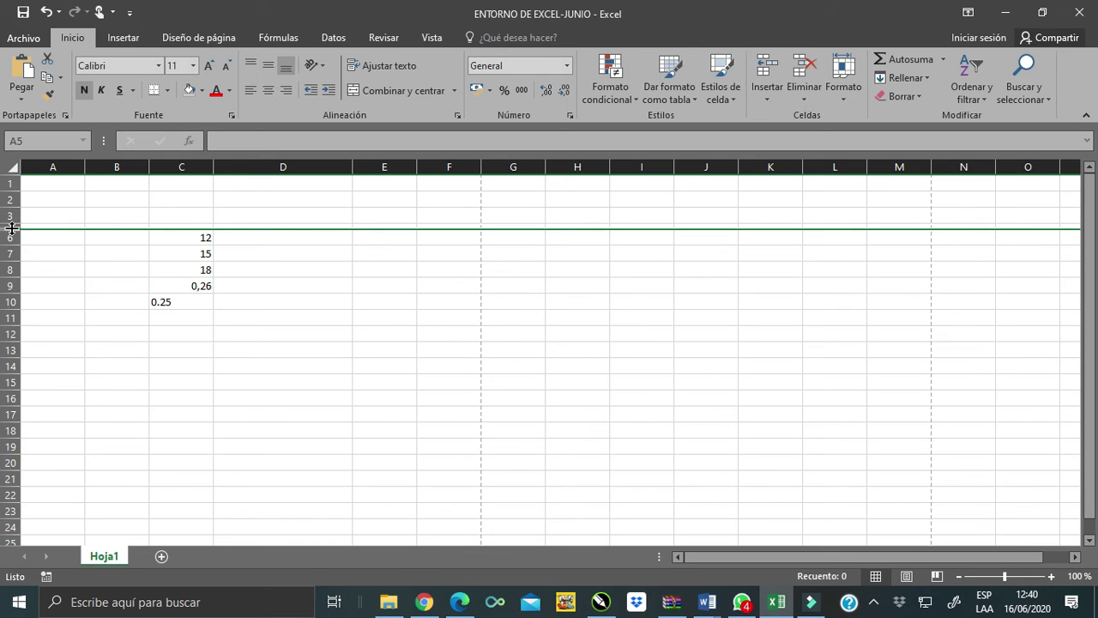
{"action": "right_click", "coordinate": [12, 227]}
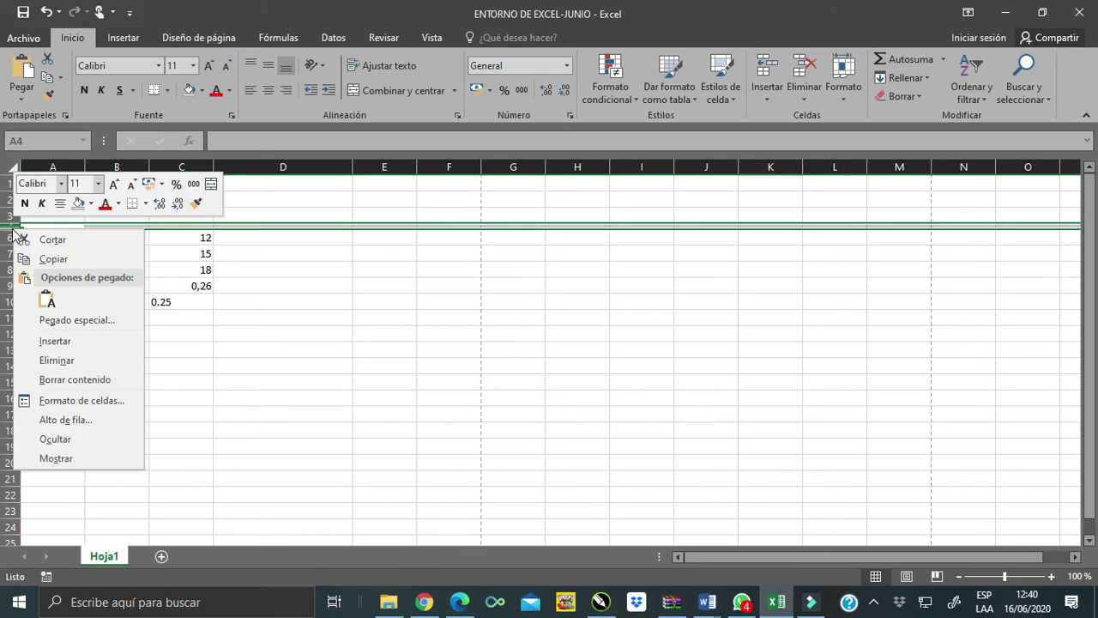
{"action": "left_click", "coordinate": [56, 458]}
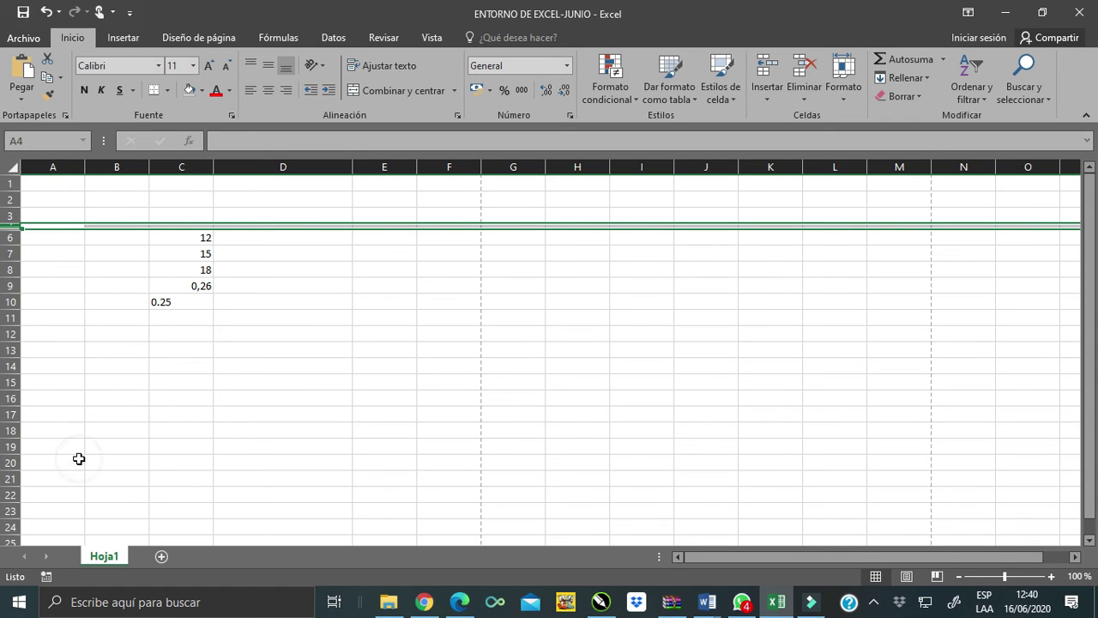
{"action": "right_click", "coordinate": [13, 225]}
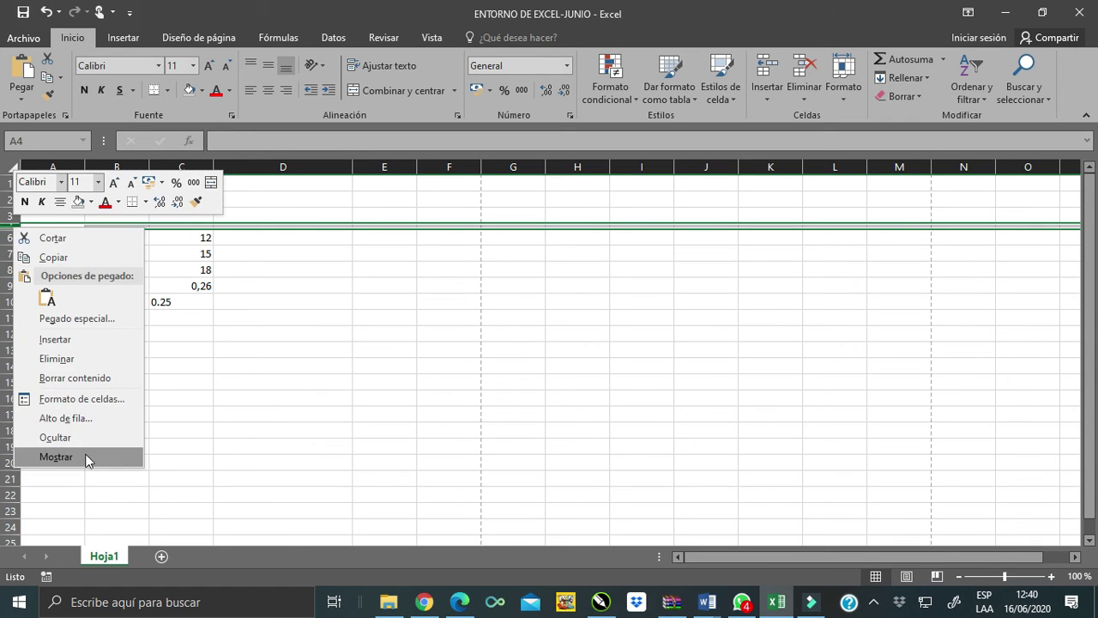
{"action": "left_click", "coordinate": [85, 455]}
{"action": "right_click", "coordinate": [10, 237]}
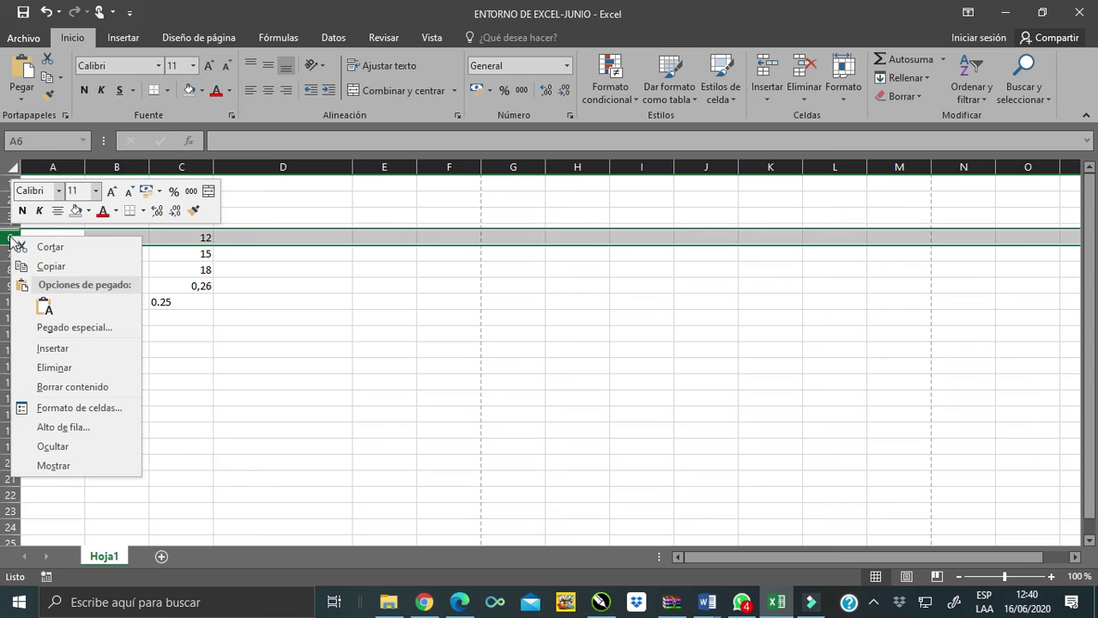
{"action": "left_click", "coordinate": [89, 465]}
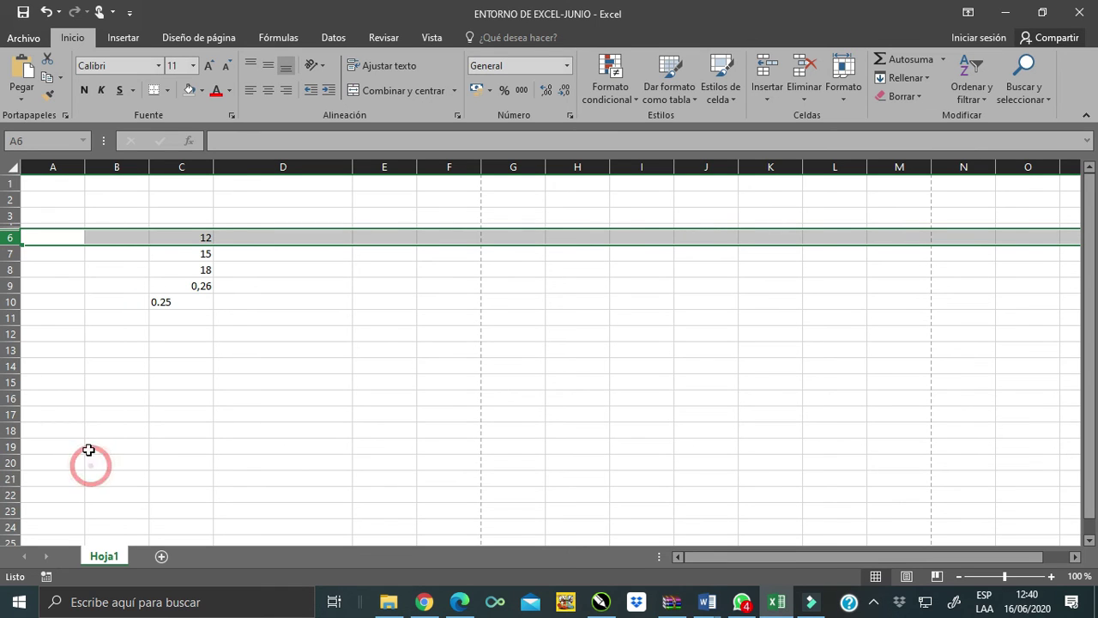
Unhide row 5 from a selection of rows 3 to 6, and select only row 3.
{"action": "left_click_drag", "start_coordinate": [12, 217], "coordinate": [12, 236]}
{"action": "right_click", "coordinate": [12, 237]}
{"action": "left_click", "coordinate": [71, 461]}
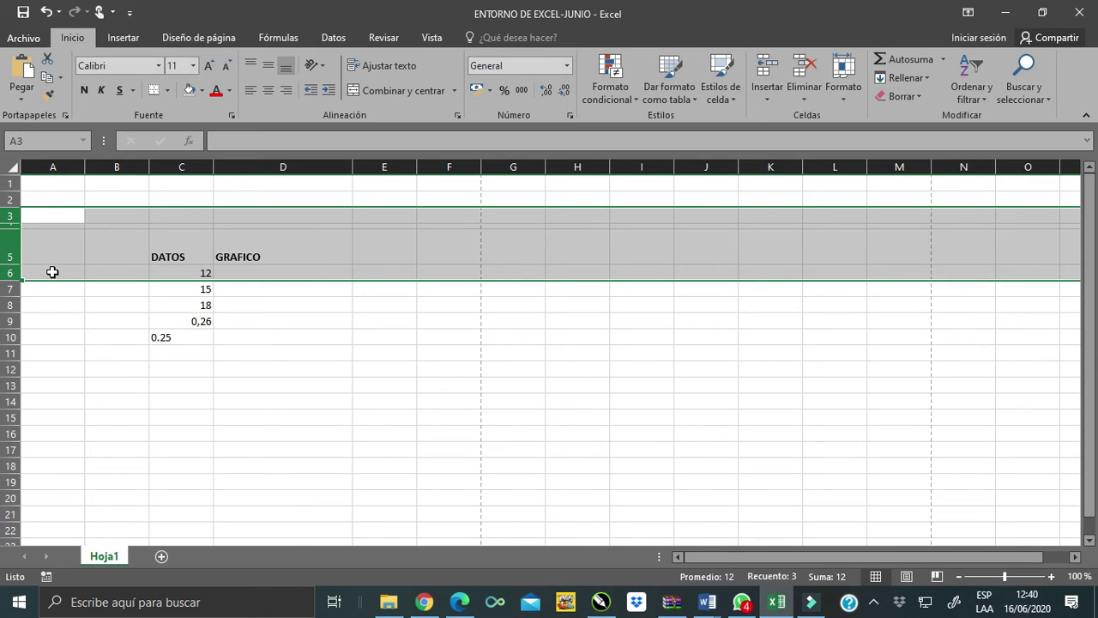
{"action": "left_click", "coordinate": [14, 220]}
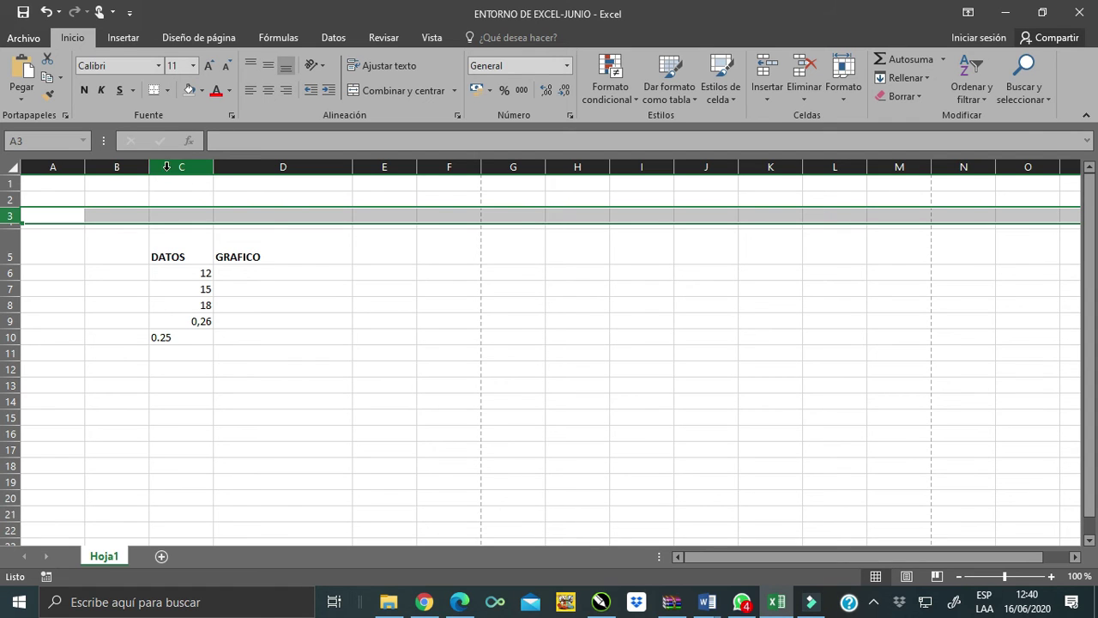
Resize columns B to D together, first narrowing them to a width of about 3 and finally widening them to about 28.57.
{"action": "left_click_drag", "start_coordinate": [121, 166], "coordinate": [277, 166]}
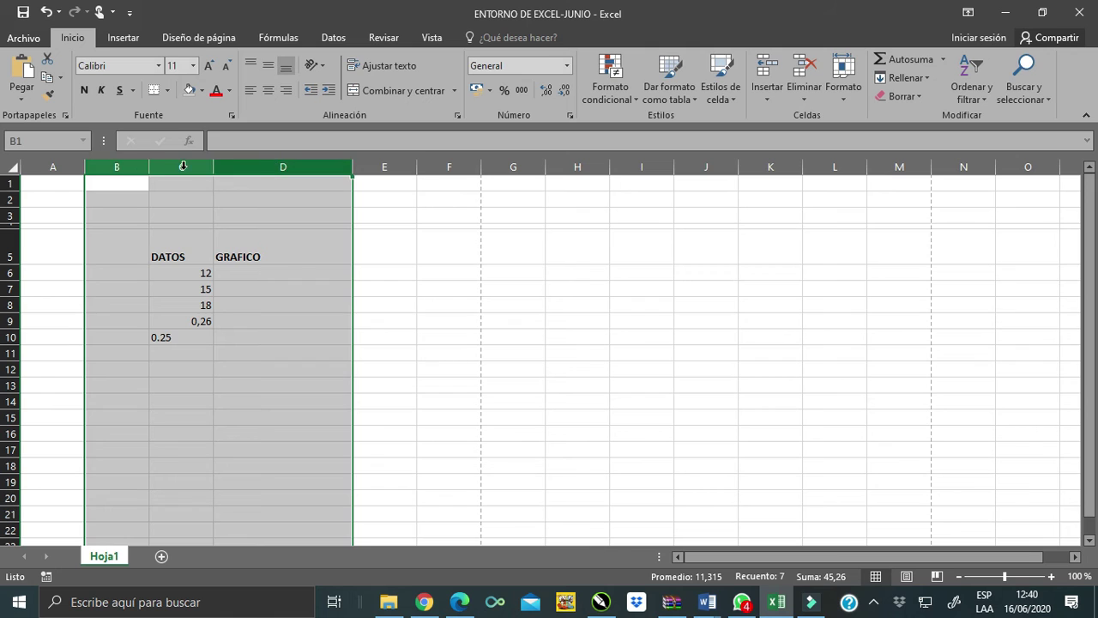
{"action": "left_click", "coordinate": [131, 166]}
{"action": "left_click_drag", "start_coordinate": [126, 165], "coordinate": [232, 162]}
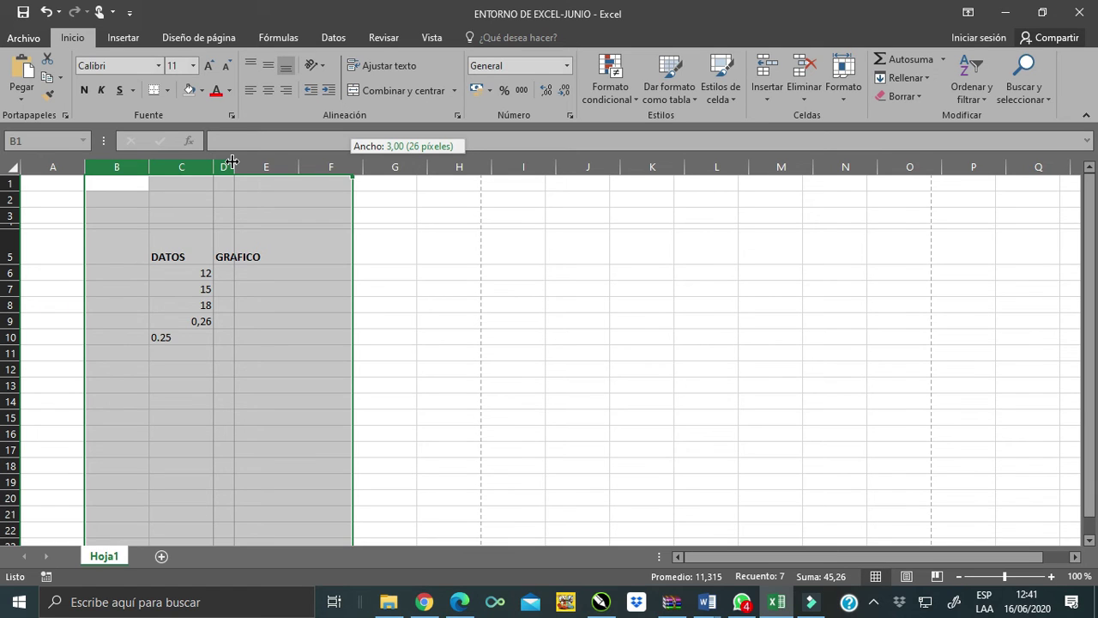
{"action": "left_click_drag", "start_coordinate": [231, 162], "coordinate": [232, 160]}
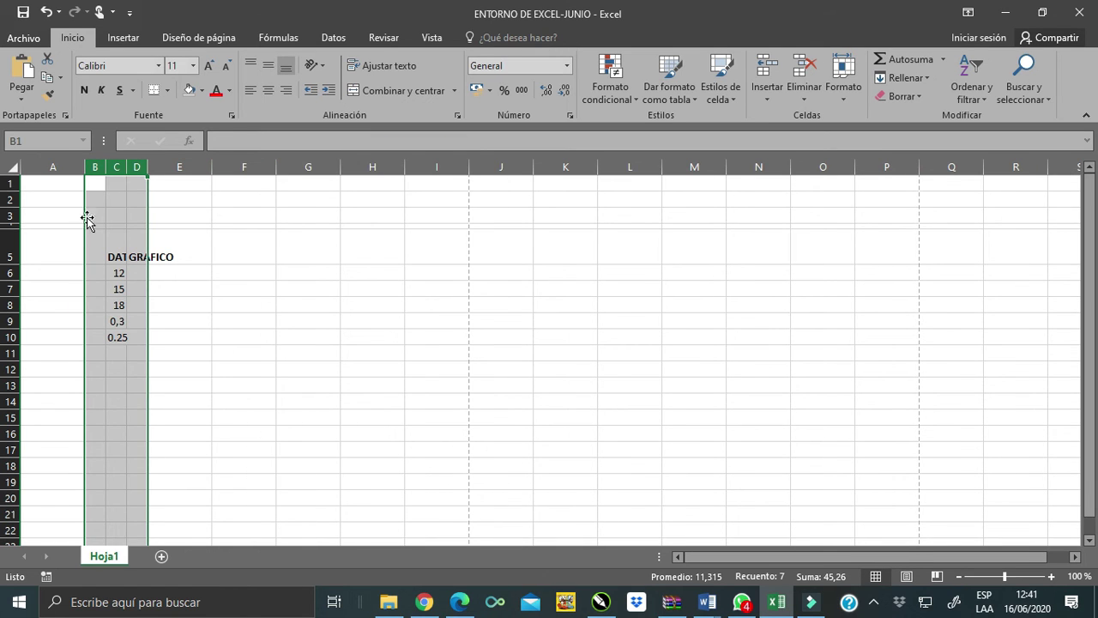
{"action": "left_click_drag", "start_coordinate": [145, 168], "coordinate": [293, 174]}
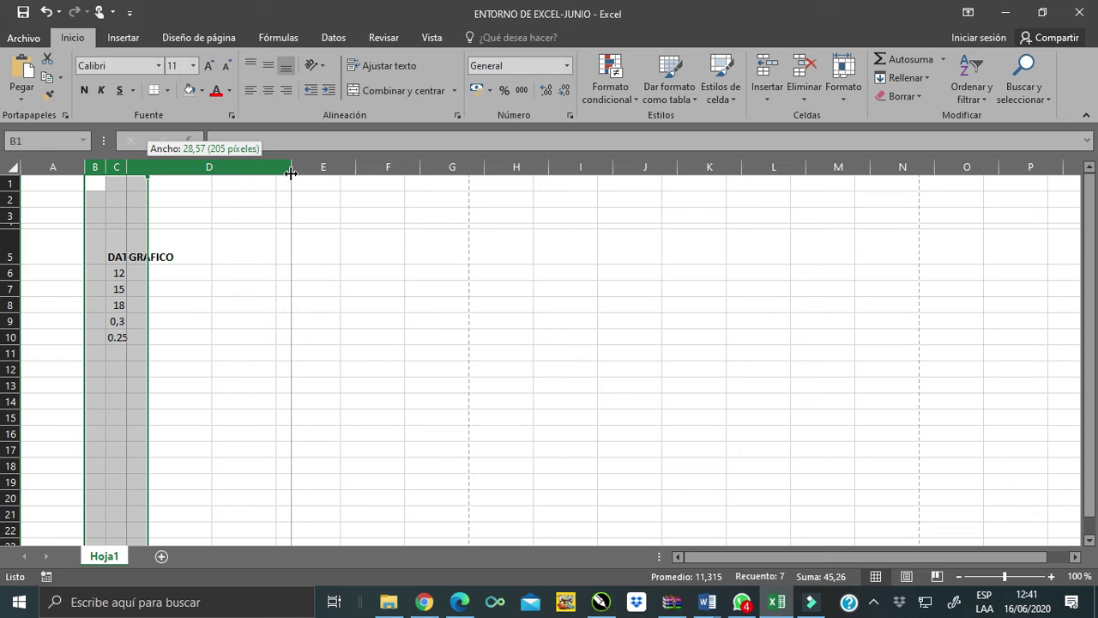
{"action": "left_click_drag", "start_coordinate": [291, 173], "coordinate": [291, 173]}
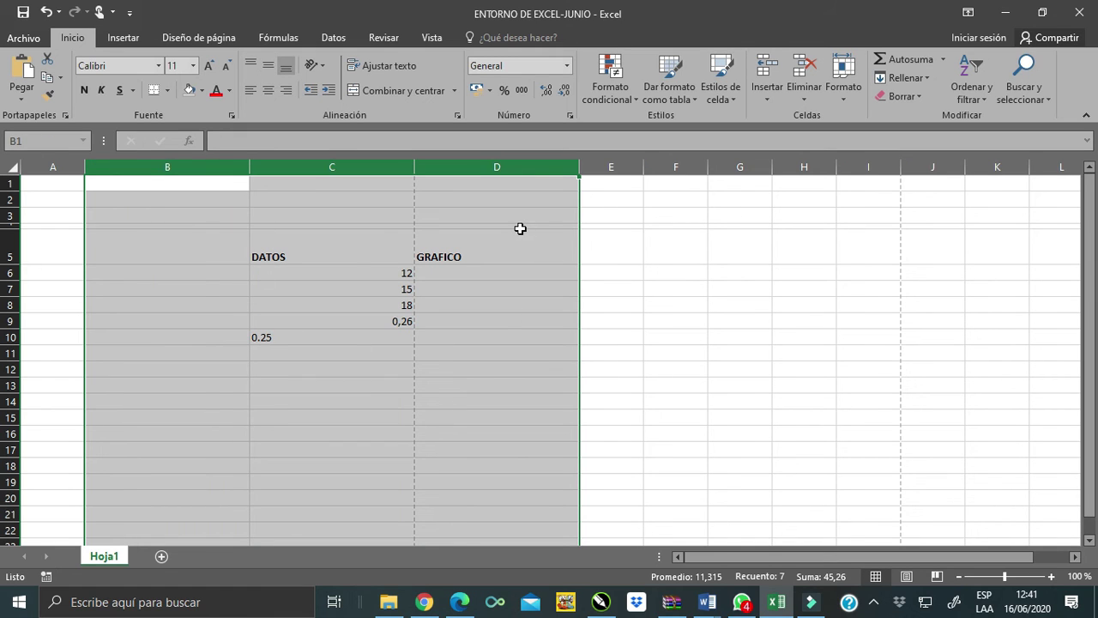
Select cell C9, rows 6 to 9 together, and columns B, C and D one after another.
{"action": "left_click", "coordinate": [262, 321]}
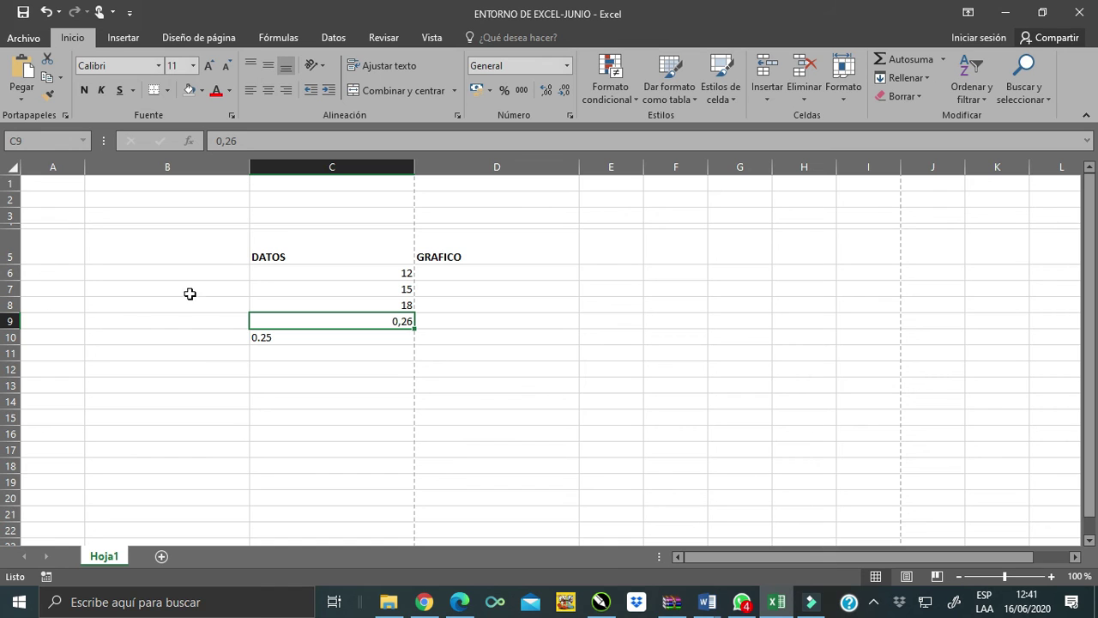
{"action": "left_click", "coordinate": [19, 272]}
{"action": "left_click_drag", "start_coordinate": [14, 293], "coordinate": [12, 328]}
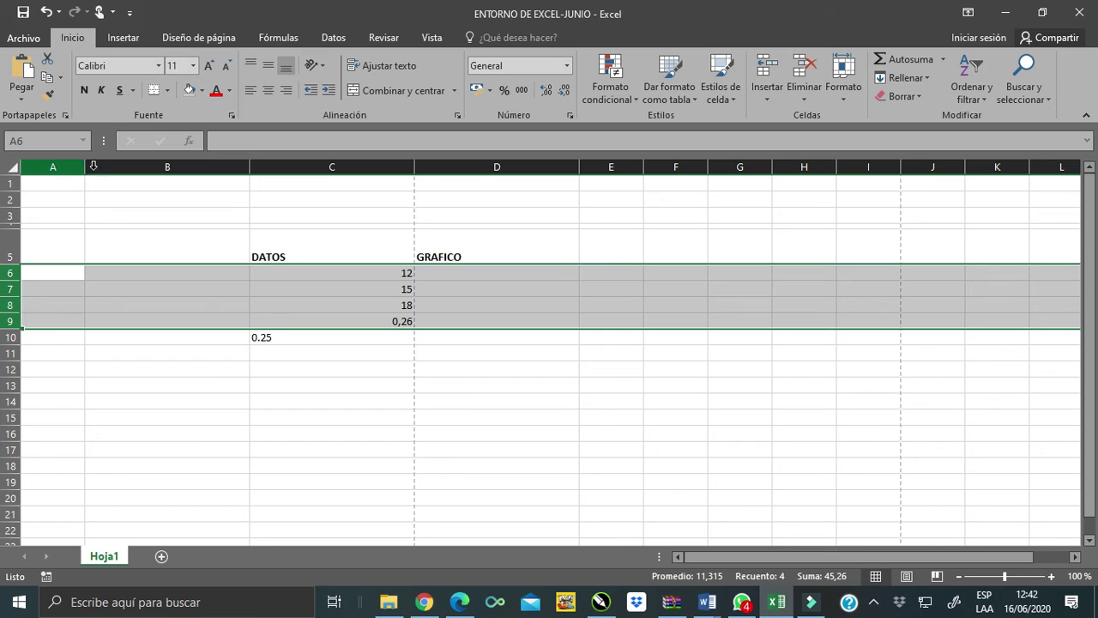
{"action": "left_click", "coordinate": [201, 166]}
{"action": "left_click", "coordinate": [286, 167]}
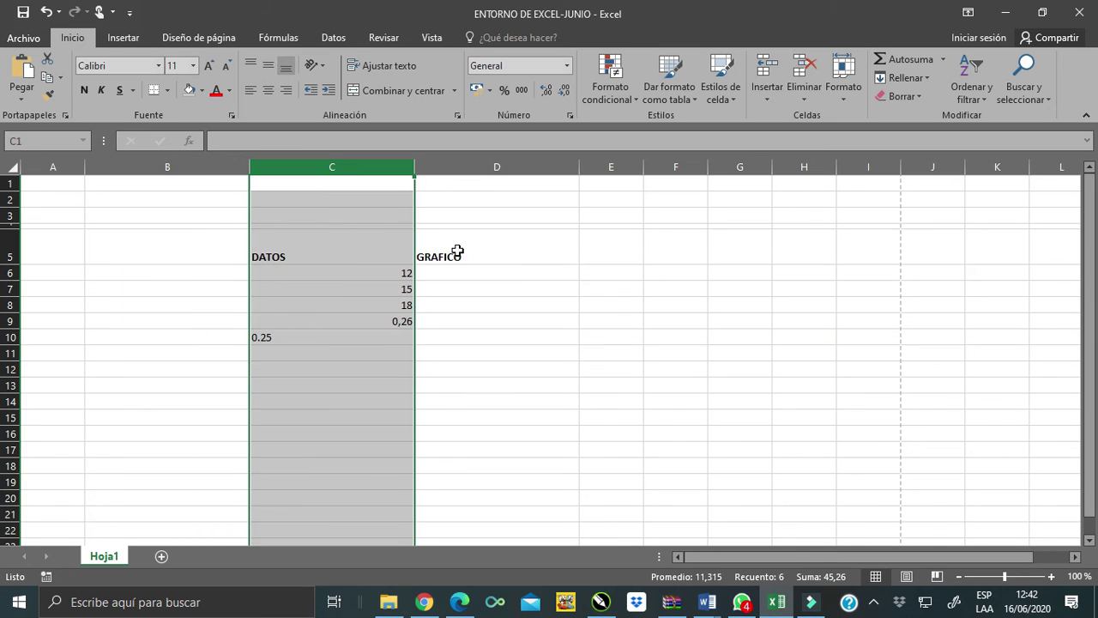
{"action": "left_click", "coordinate": [463, 166]}
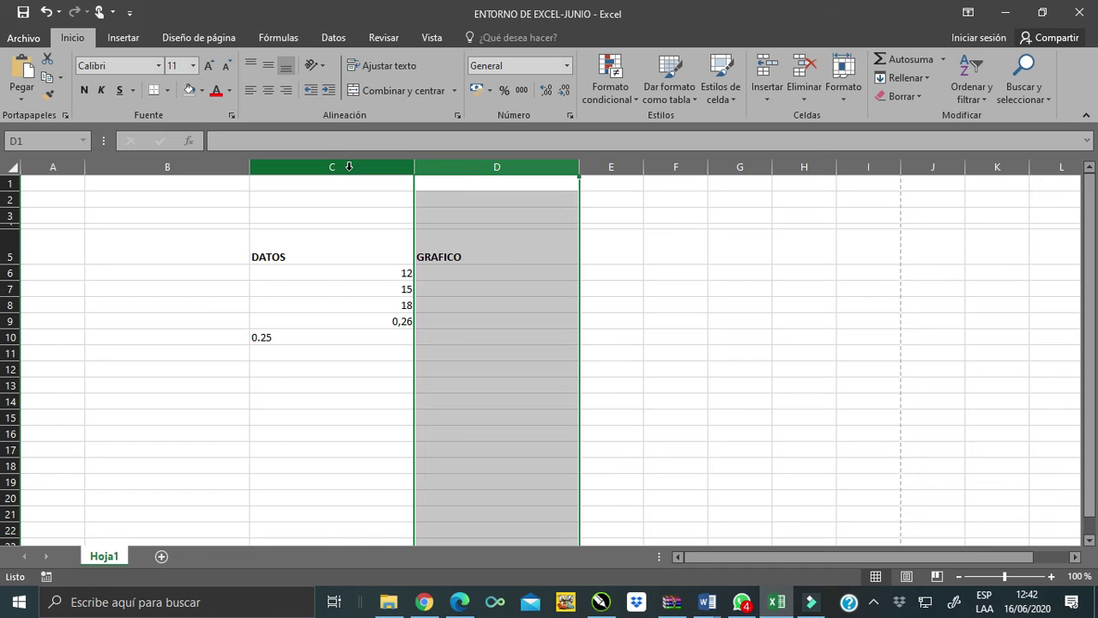
Insert a blank column before the GRAFICO column and enter the heading CLIENTE in cell D5.
{"action": "right_click", "coordinate": [461, 173]}
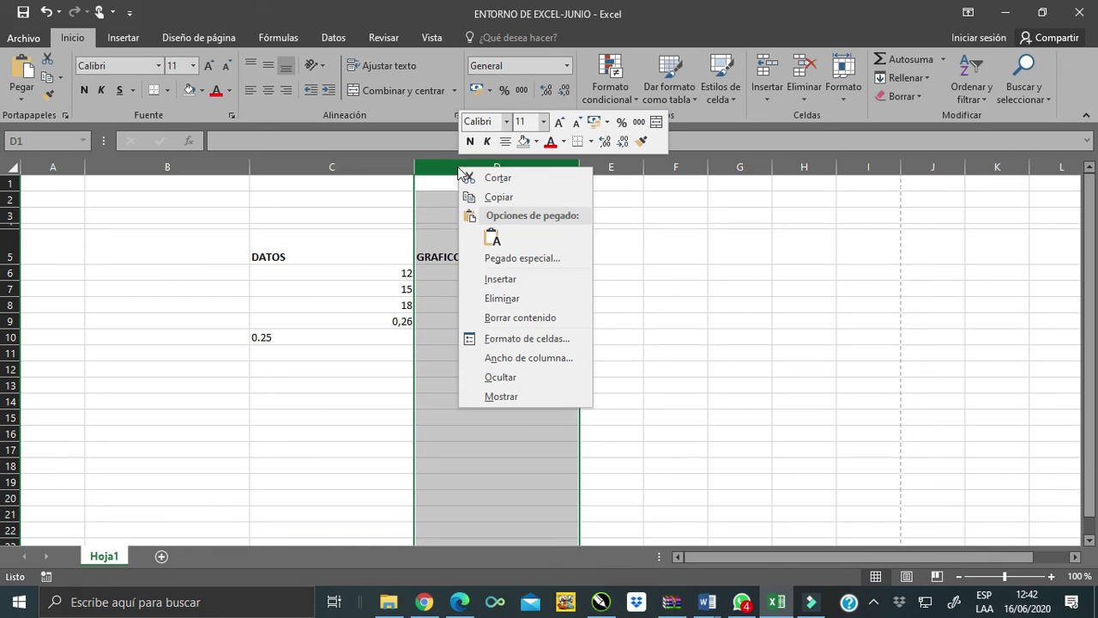
{"action": "left_click", "coordinate": [481, 276]}
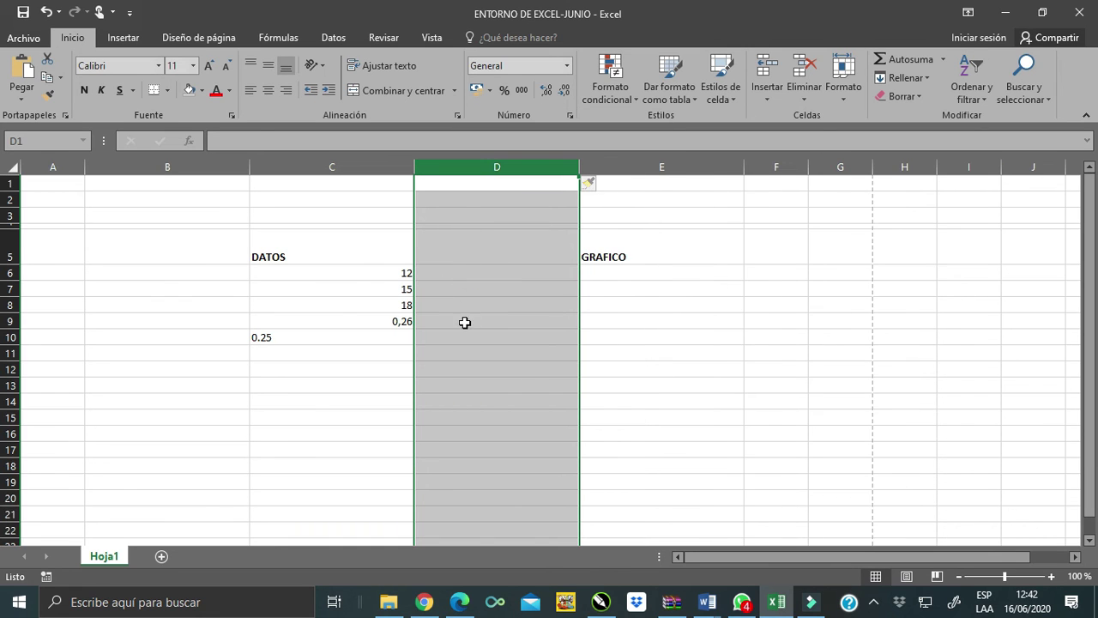
{"action": "left_click", "coordinate": [471, 250]}
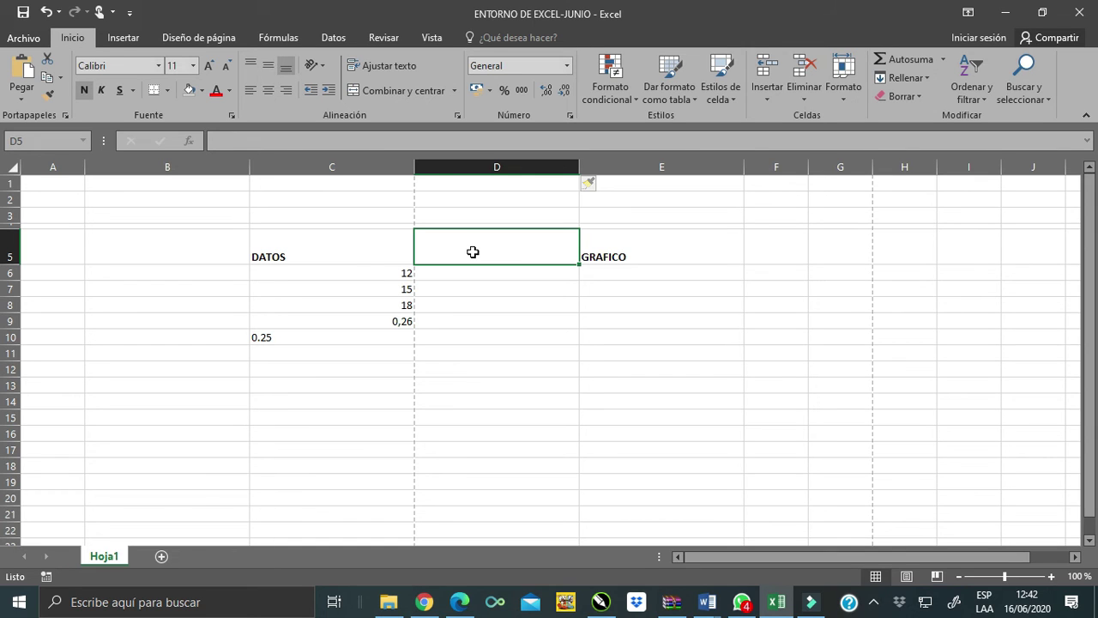
{"action": "type", "text": "CL"}
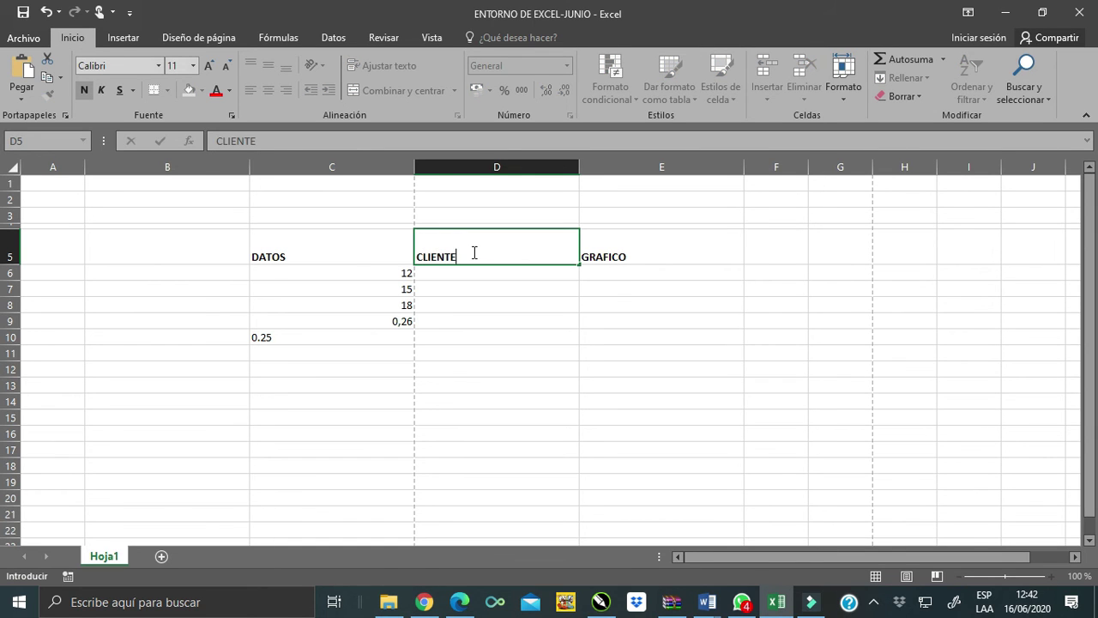
{"action": "type", "text": "IENTE"}
{"action": "left_click", "coordinate": [477, 286]}
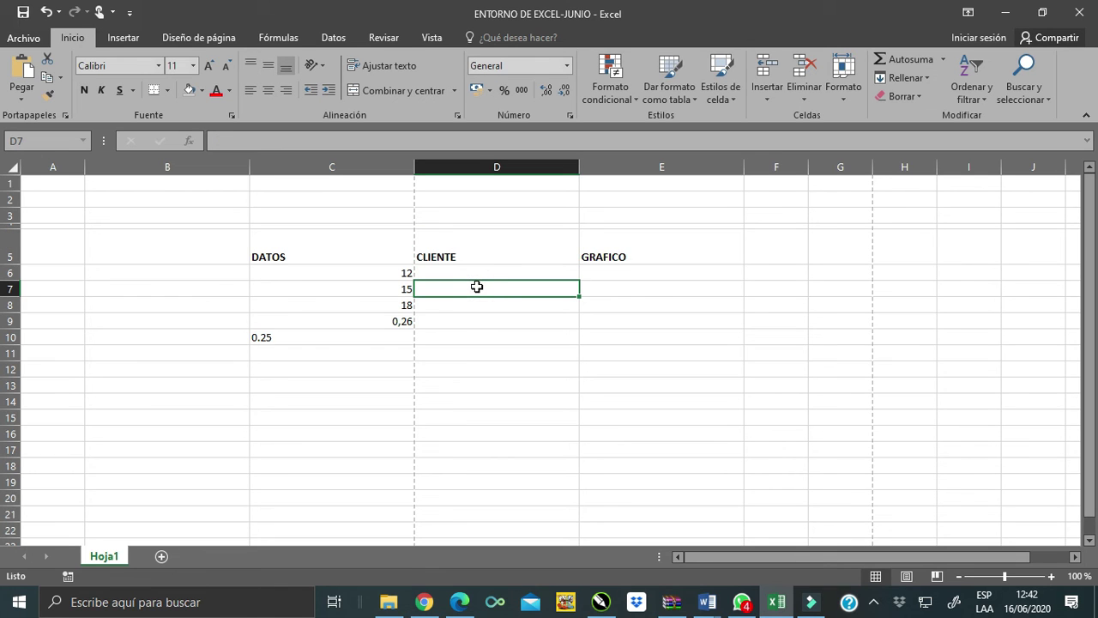
{"action": "left_click", "coordinate": [492, 247]}
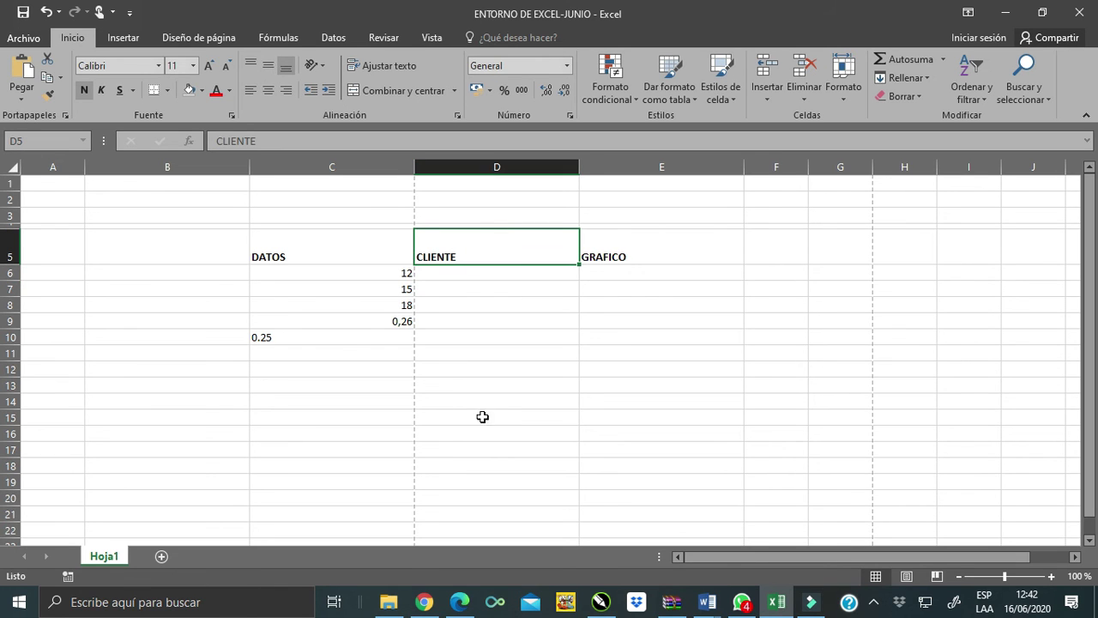
Insert a blank row between the headings and the first data row, and shrink it to a thin separator.
{"action": "left_click", "coordinate": [12, 272]}
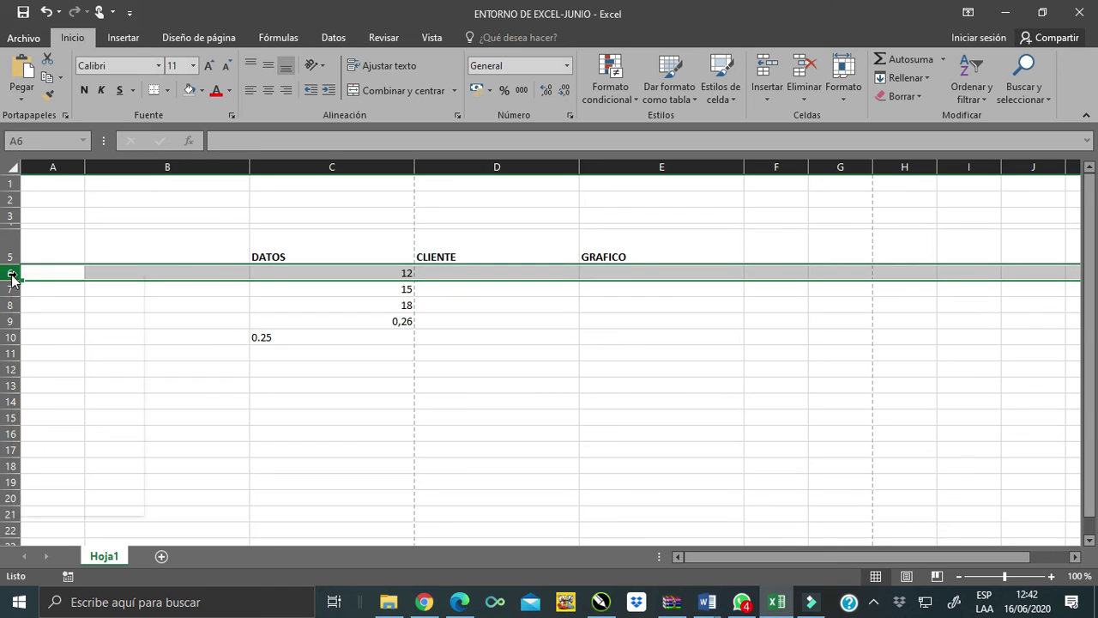
{"action": "right_click", "coordinate": [12, 274]}
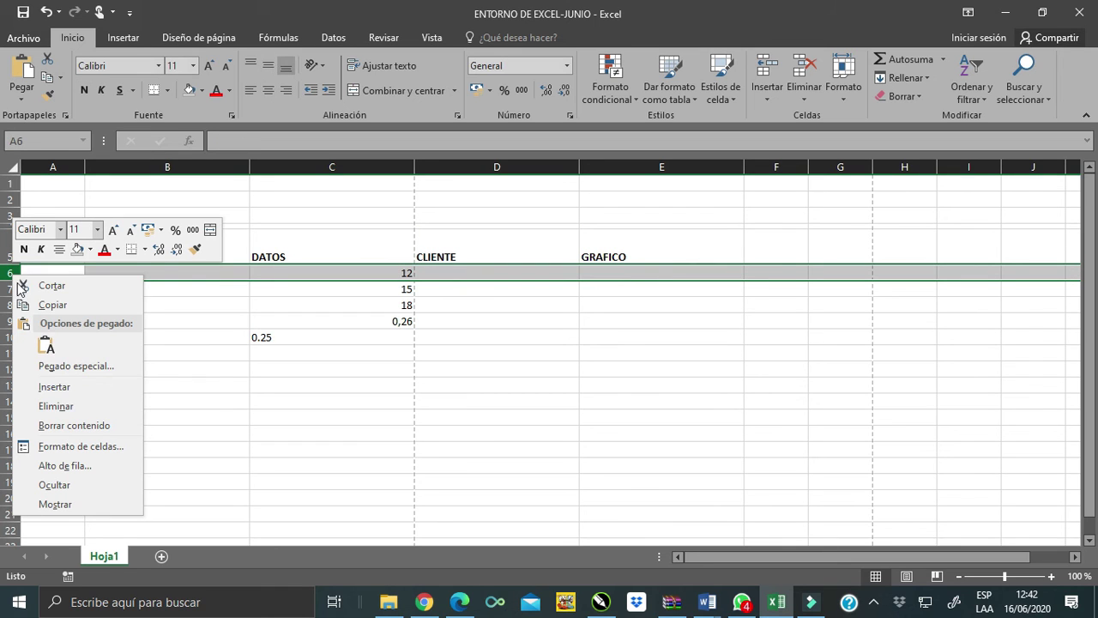
{"action": "left_click", "coordinate": [70, 393]}
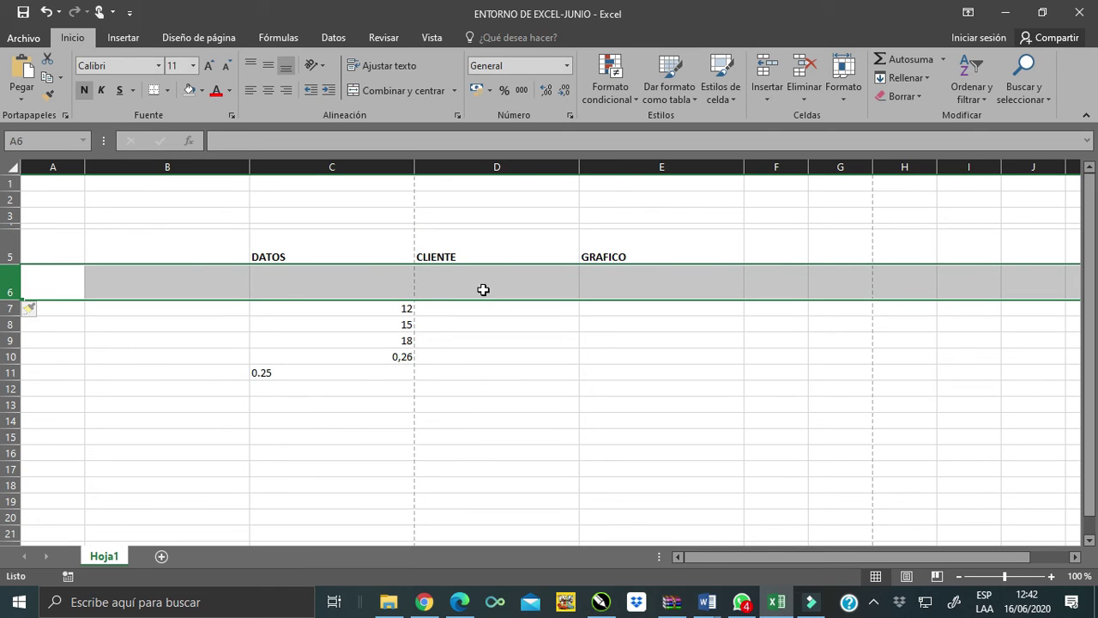
{"action": "left_click", "coordinate": [482, 290]}
{"action": "left_click_drag", "start_coordinate": [10, 296], "coordinate": [11, 271]}
Select the range C7:E11 and the single cells C11, C5 and D5 one after another.
{"action": "left_click_drag", "start_coordinate": [329, 284], "coordinate": [616, 334]}
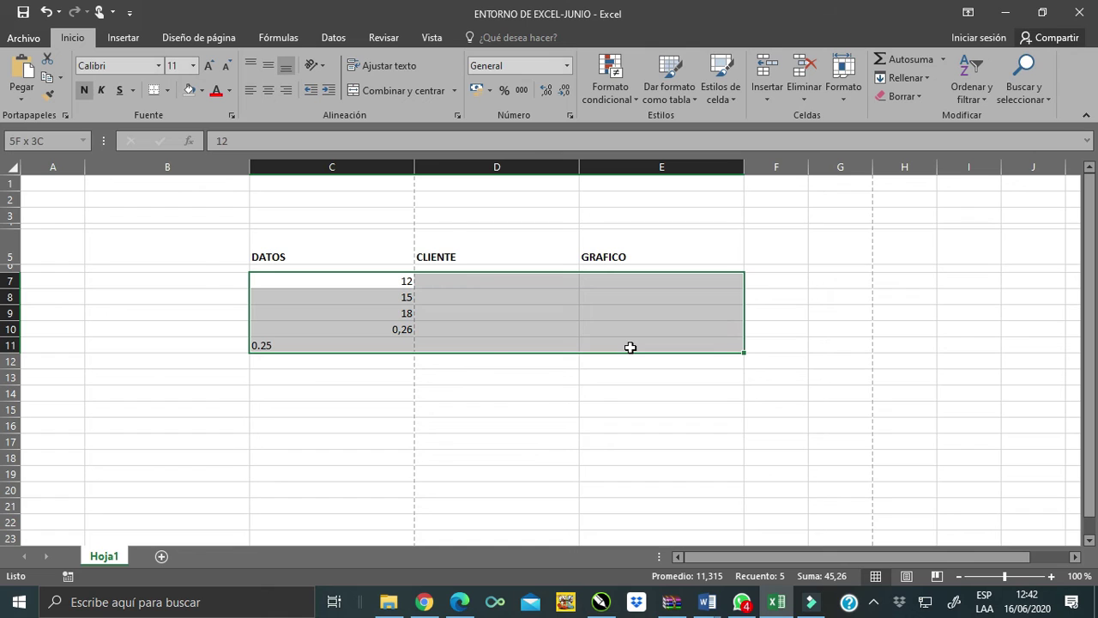
{"action": "left_click", "coordinate": [371, 343]}
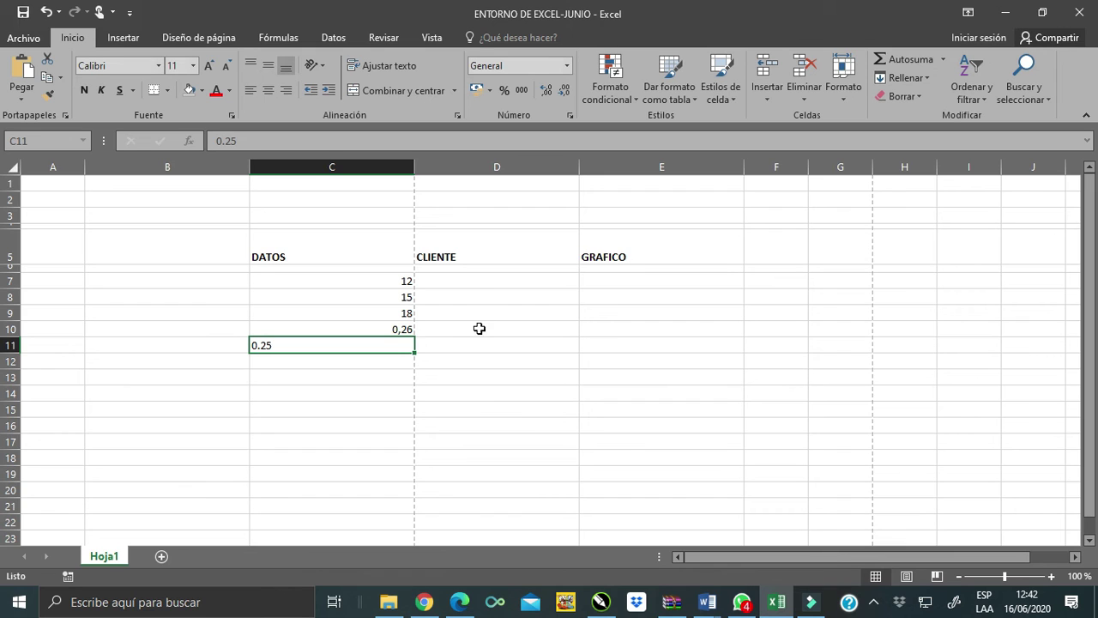
{"action": "left_click", "coordinate": [313, 258]}
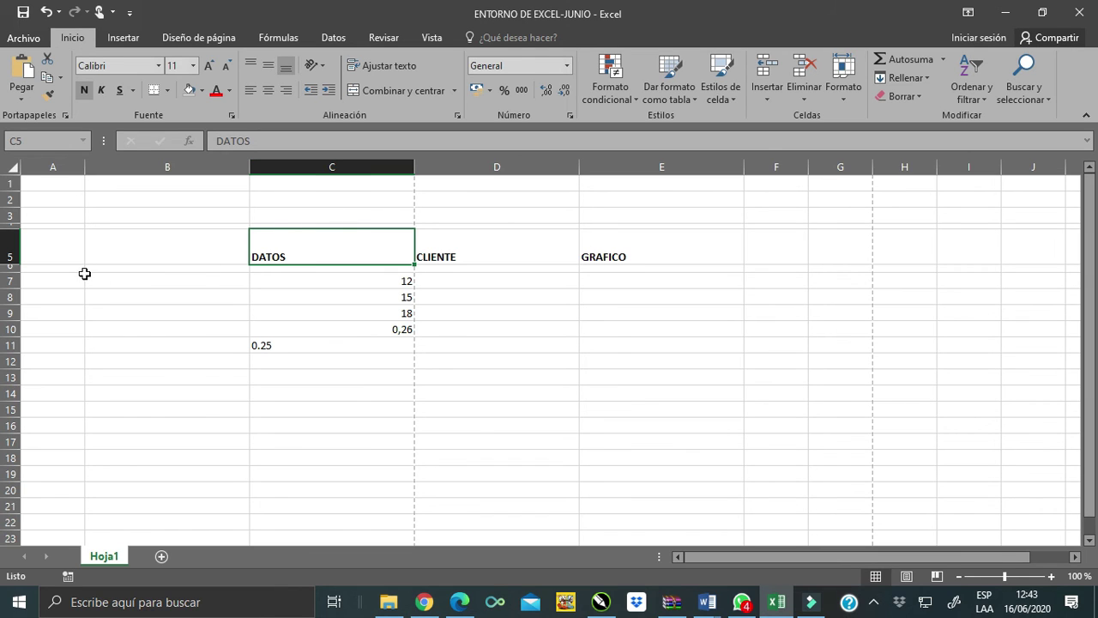
{"action": "left_click", "coordinate": [343, 250]}
{"action": "left_click", "coordinate": [497, 251]}
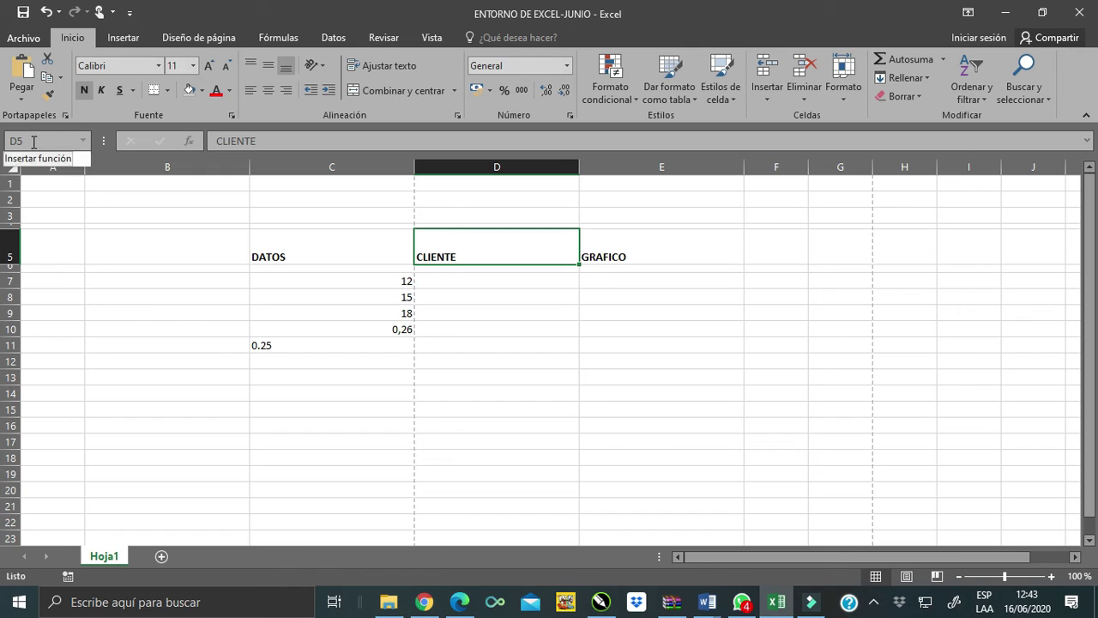
Move the DATOS heading from cell C5 to B13 and back to C5.
{"action": "left_click", "coordinate": [329, 253]}
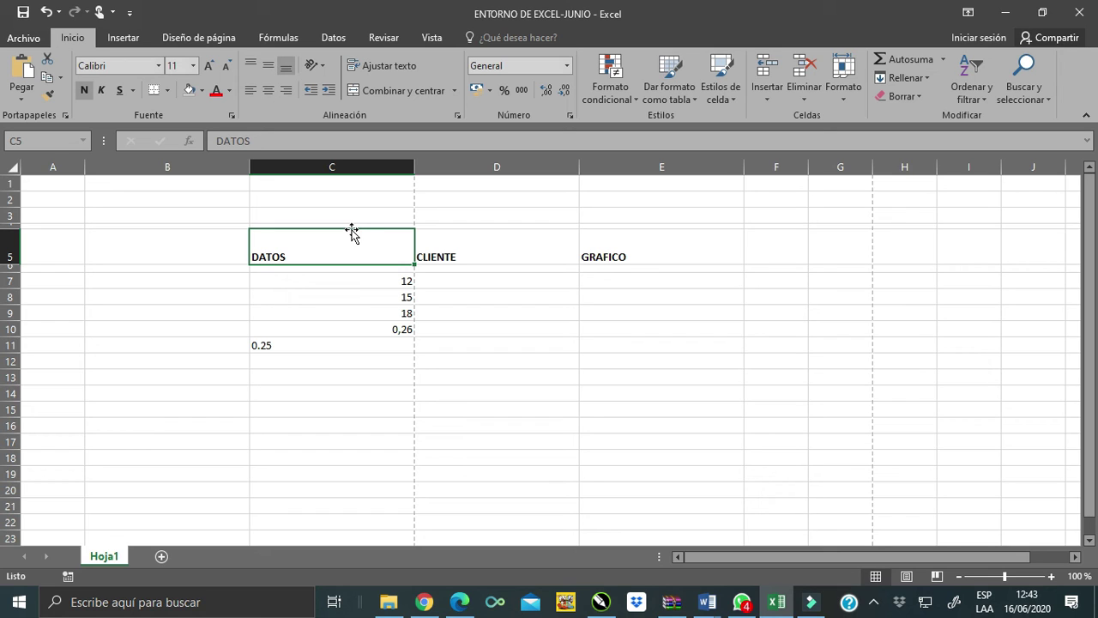
{"action": "left_click_drag", "start_coordinate": [352, 232], "coordinate": [178, 382]}
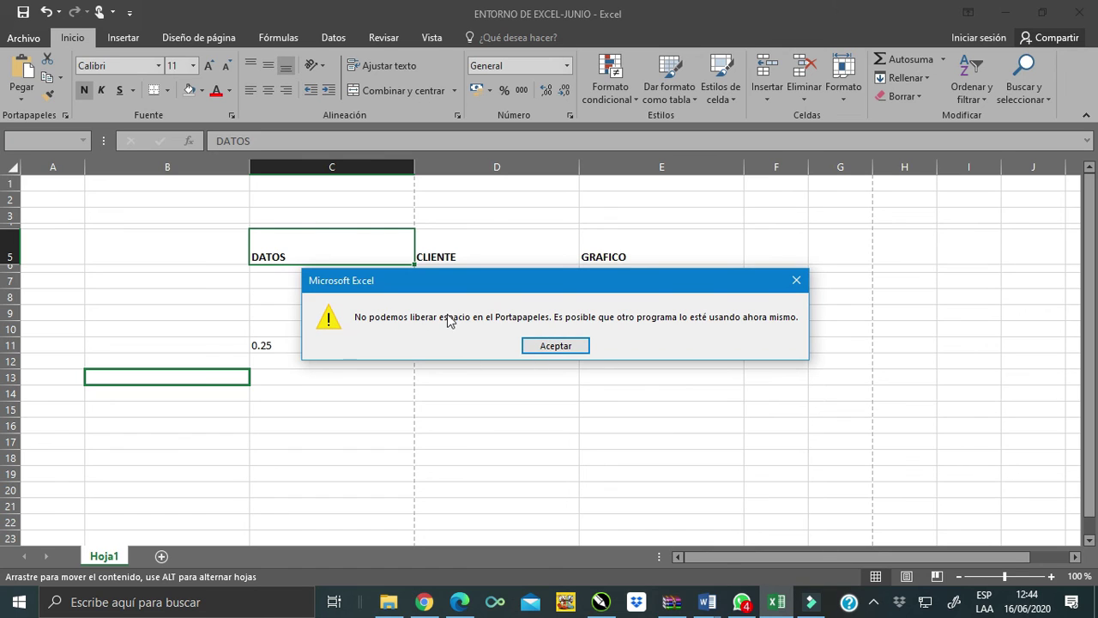
{"action": "left_click", "coordinate": [574, 355]}
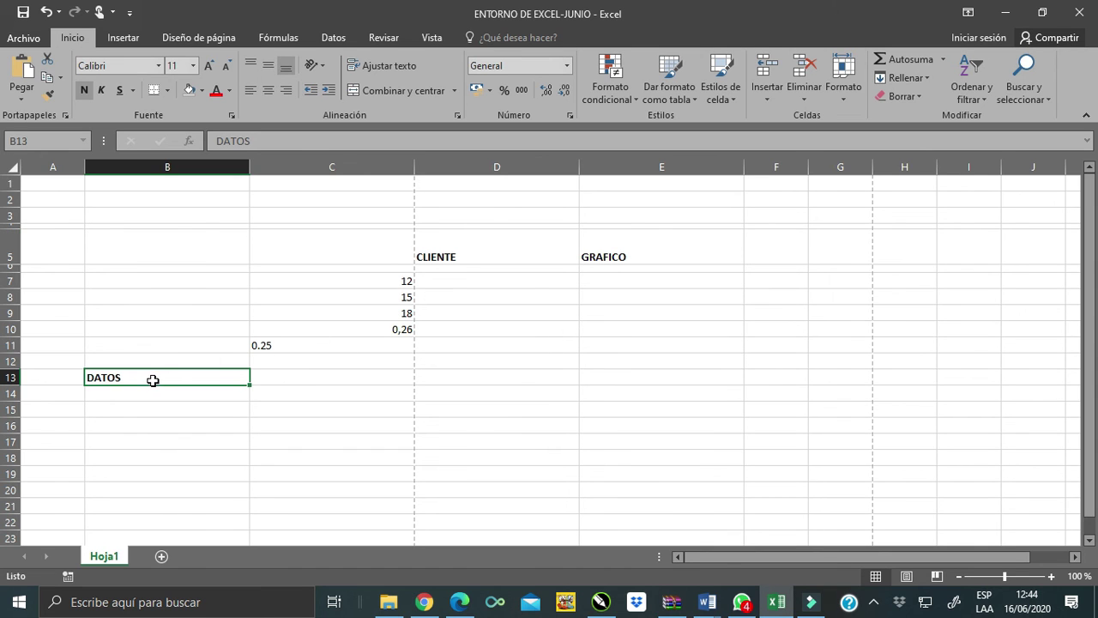
{"action": "left_click_drag", "start_coordinate": [168, 371], "coordinate": [299, 245]}
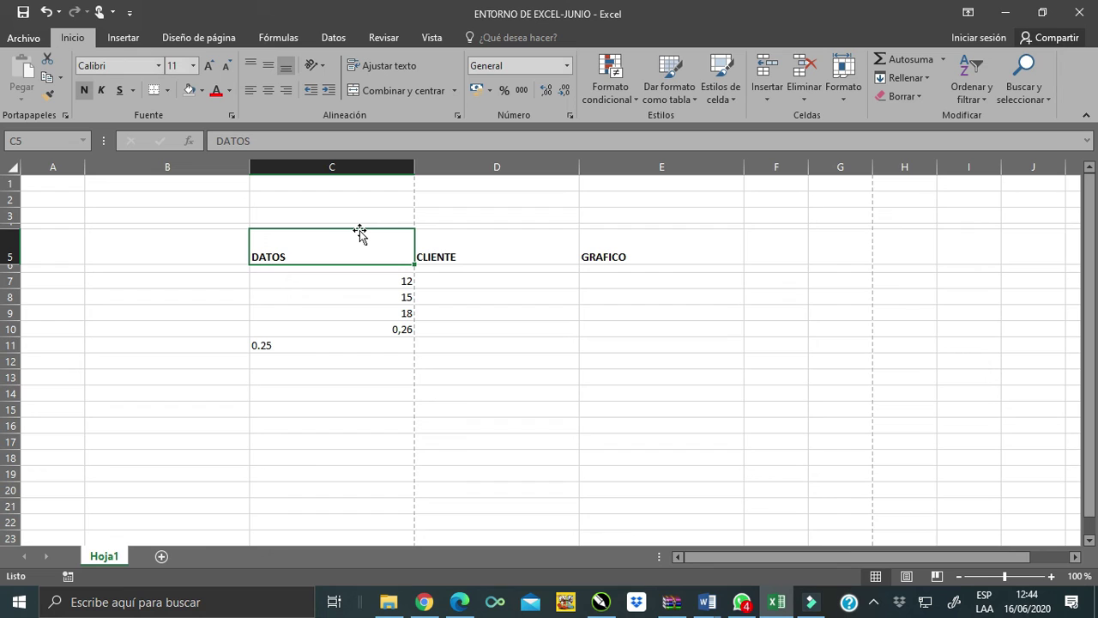
Practise selecting cell ranges: the headings C5:E5, the DATOS column C5:C11, and the headings again.
{"action": "mouse_move", "coordinate": [359, 230]}
{"action": "left_mouse_down"}
{"action": "mouse_move", "coordinate": [237, 225]}
{"action": "mouse_move", "coordinate": [198, 236]}
{"action": "mouse_move", "coordinate": [392, 257]}
{"action": "mouse_move", "coordinate": [589, 256]}
{"action": "left_mouse_up"}
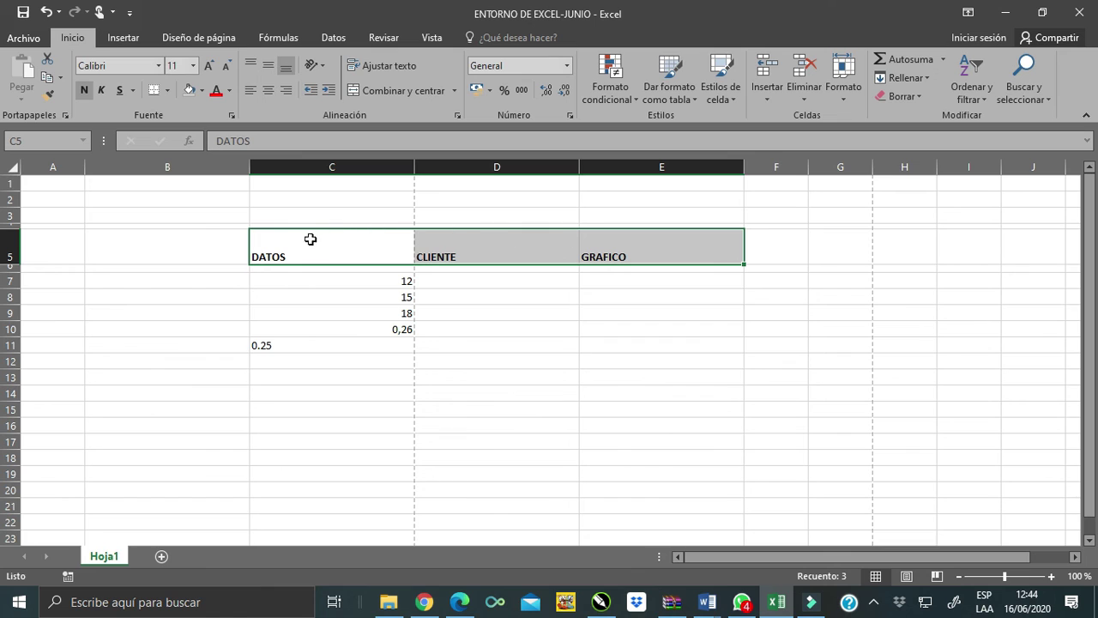
{"action": "left_click_drag", "start_coordinate": [319, 248], "coordinate": [676, 264]}
{"action": "left_click", "coordinate": [565, 326]}
{"action": "left_click_drag", "start_coordinate": [293, 237], "coordinate": [373, 339]}
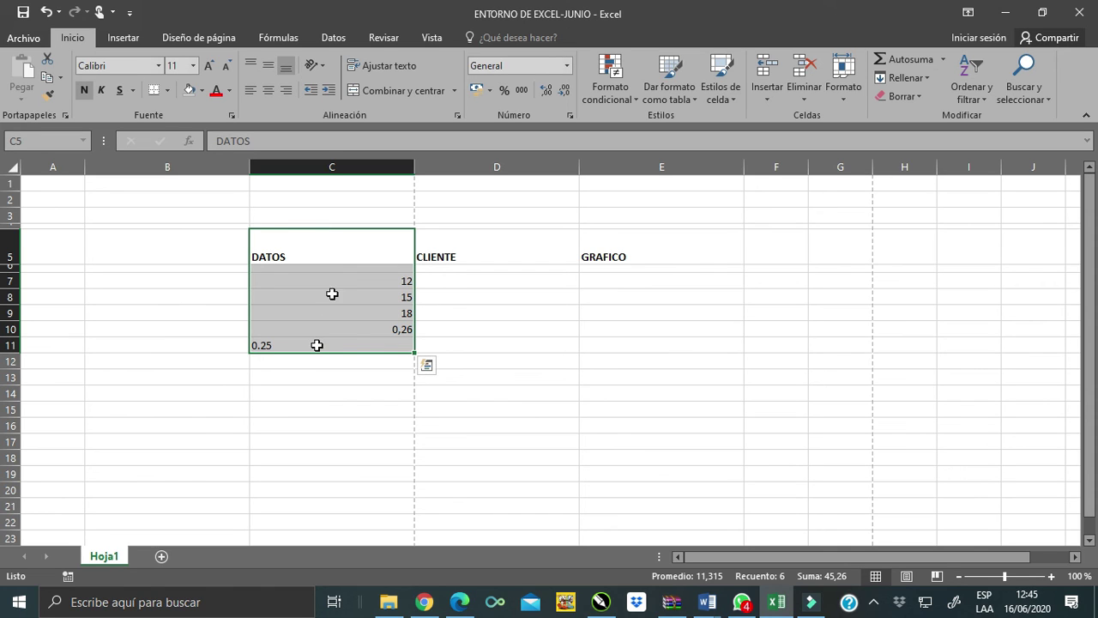
{"action": "left_click", "coordinate": [314, 249]}
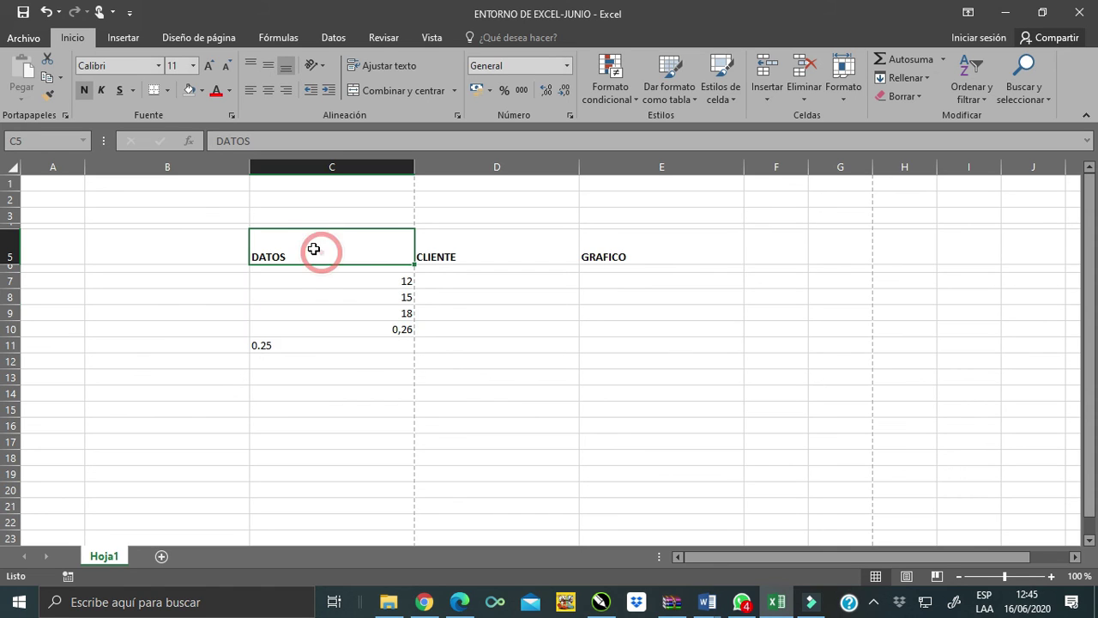
{"action": "left_click_drag", "start_coordinate": [303, 248], "coordinate": [633, 245]}
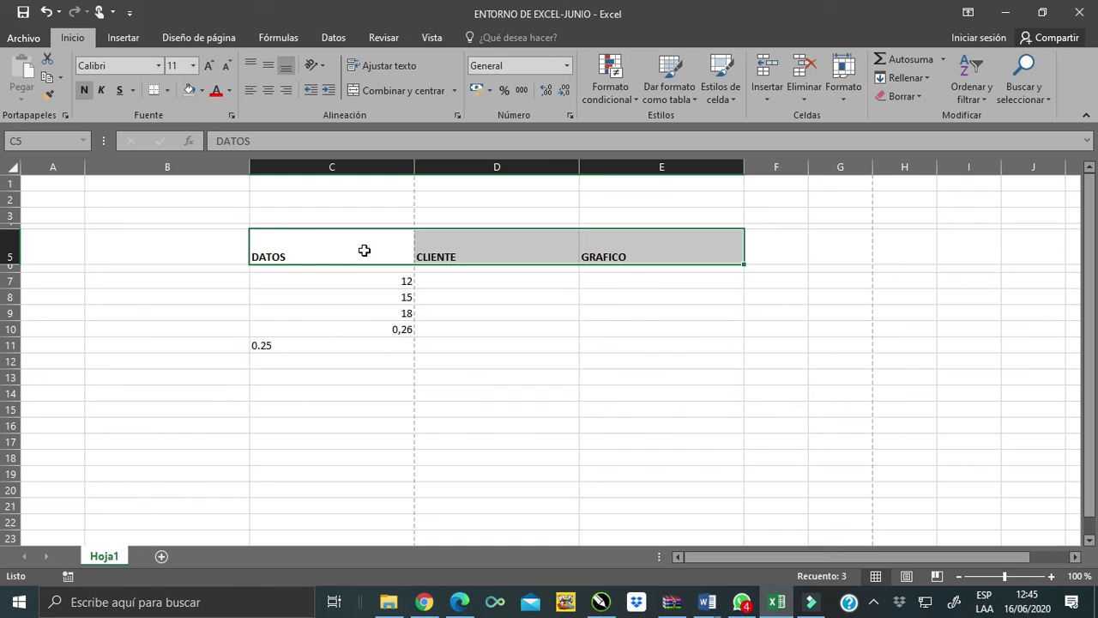
Fill the range C5:E10 with standard orange and apply all borders to it.
{"action": "left_click_drag", "start_coordinate": [312, 244], "coordinate": [616, 333]}
{"action": "left_click_drag", "start_coordinate": [621, 332], "coordinate": [621, 332]}
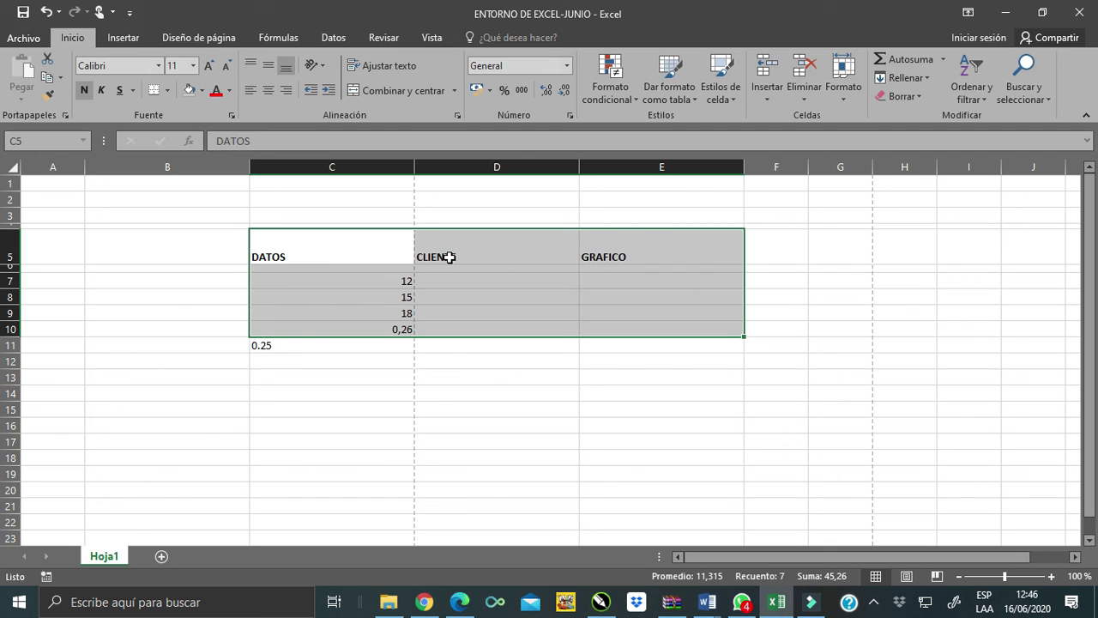
{"action": "left_click", "coordinate": [203, 89]}
{"action": "left_click", "coordinate": [204, 90]}
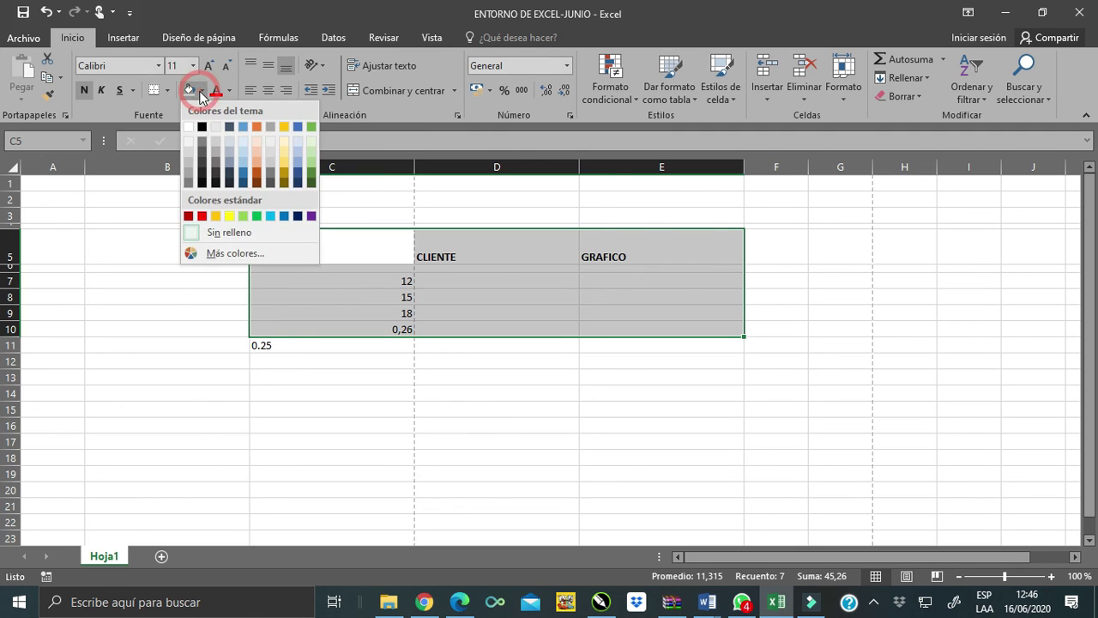
{"action": "left_click", "coordinate": [215, 216]}
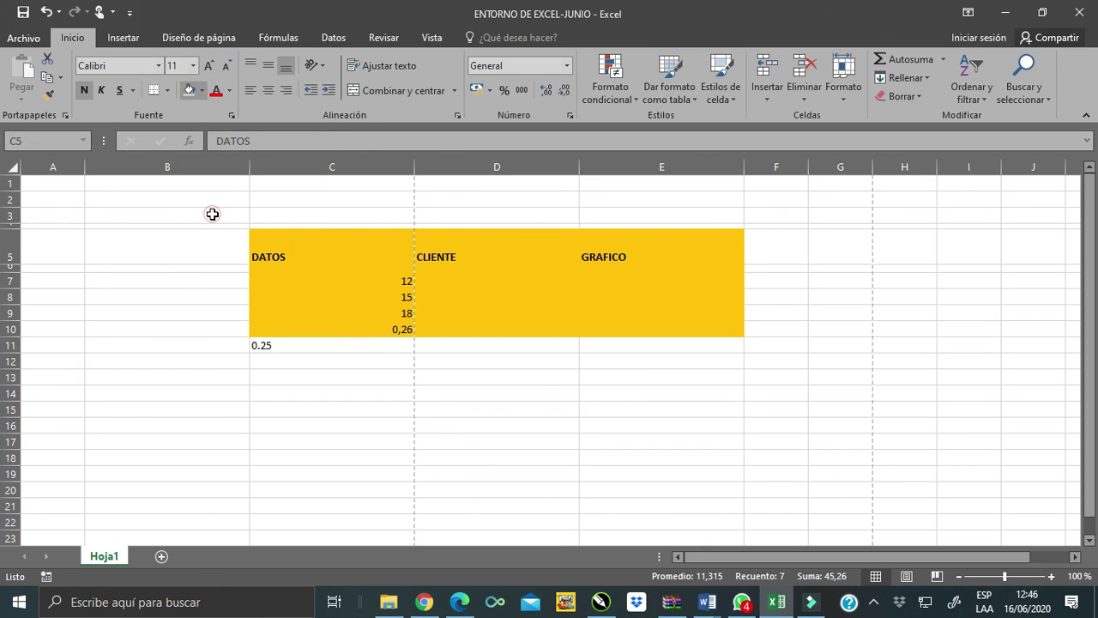
{"action": "left_click", "coordinate": [167, 90]}
{"action": "left_click", "coordinate": [167, 90]}
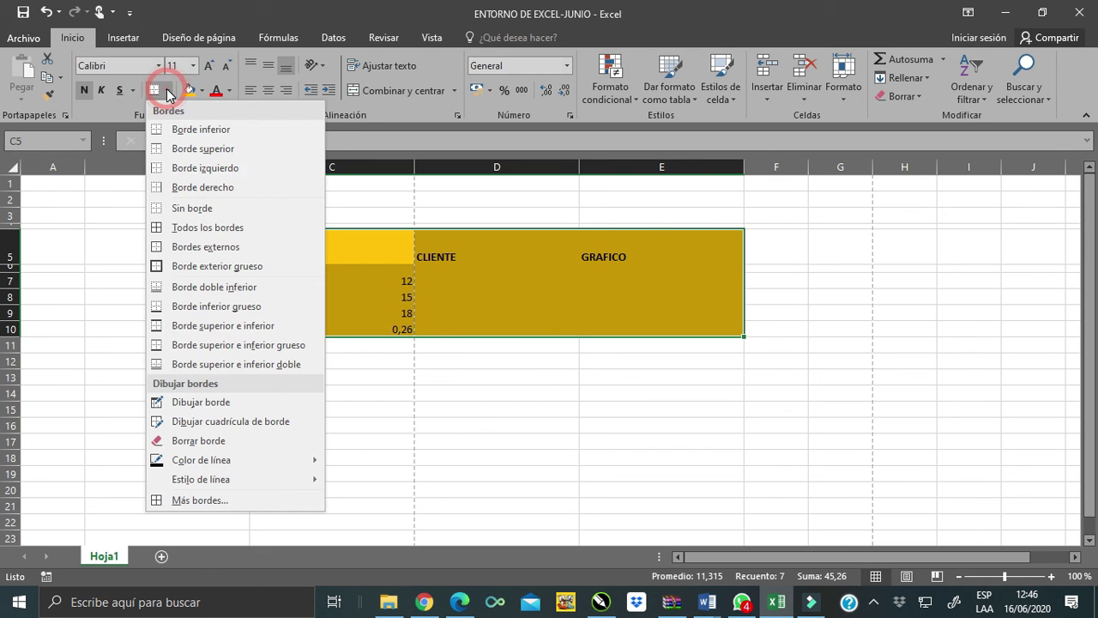
{"action": "left_click", "coordinate": [176, 230]}
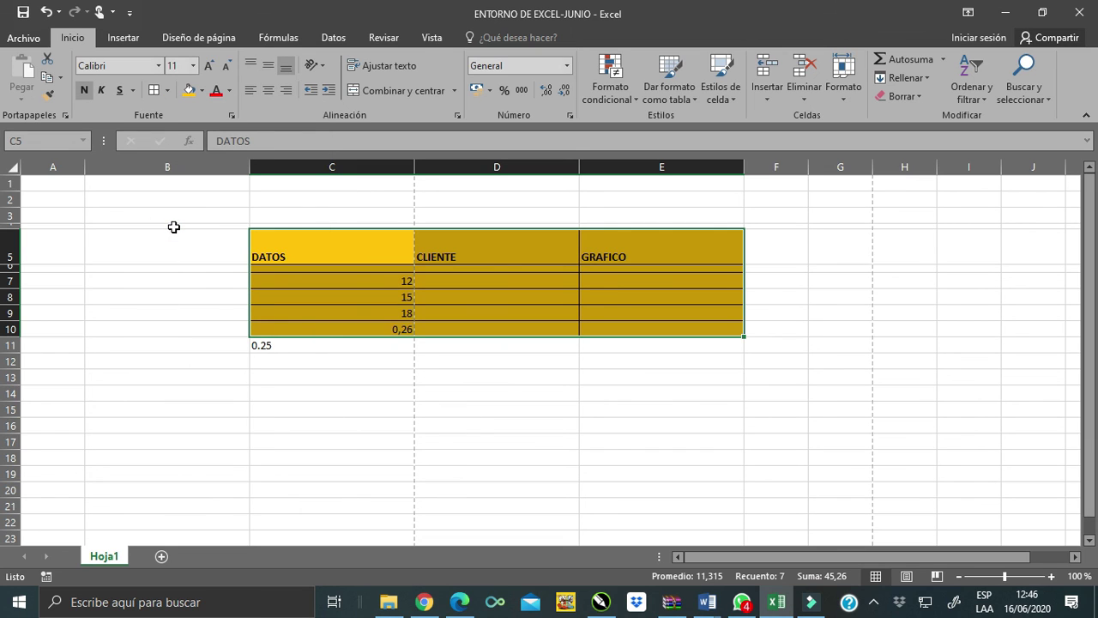
Set the font of C5:E10 to standard dark blue, after trying red, with a size of 14.
{"action": "left_click", "coordinate": [216, 91]}
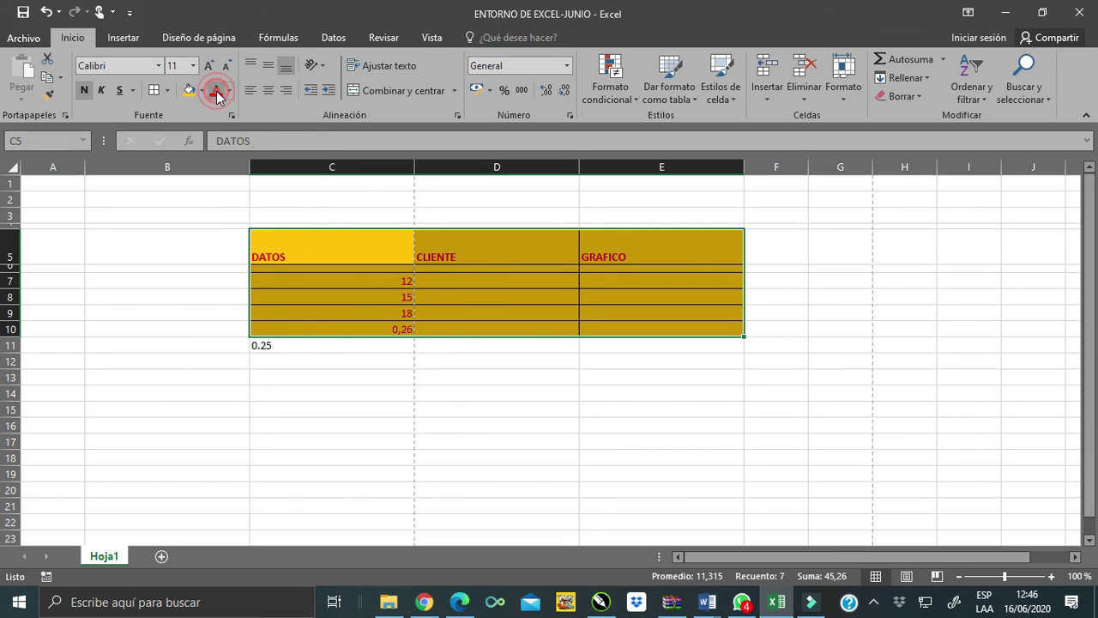
{"action": "left_click", "coordinate": [228, 91]}
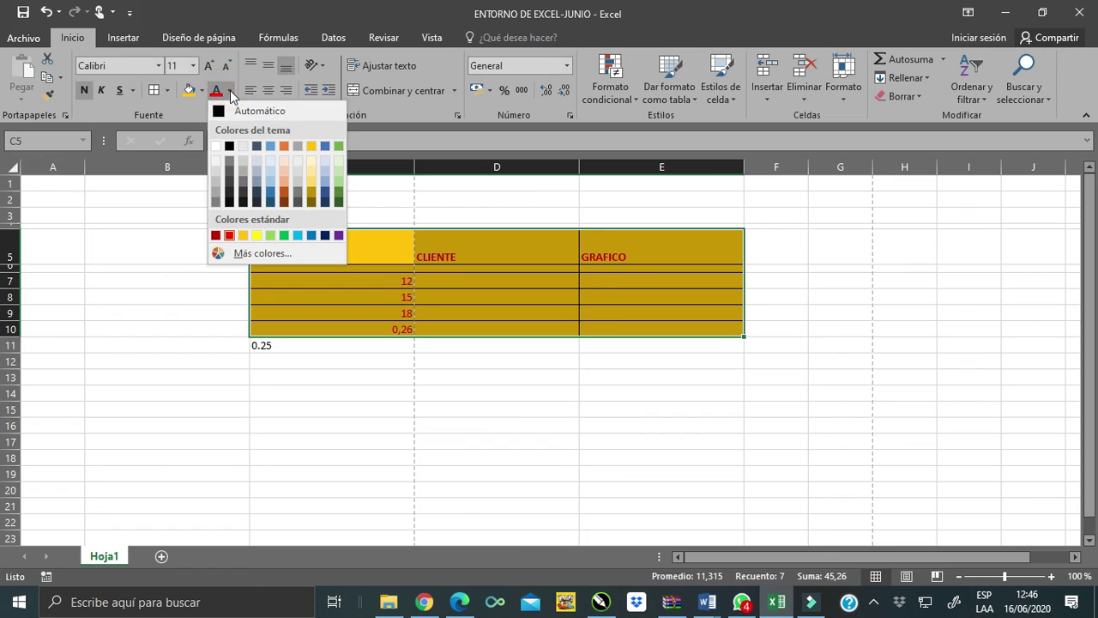
{"action": "left_click", "coordinate": [326, 236]}
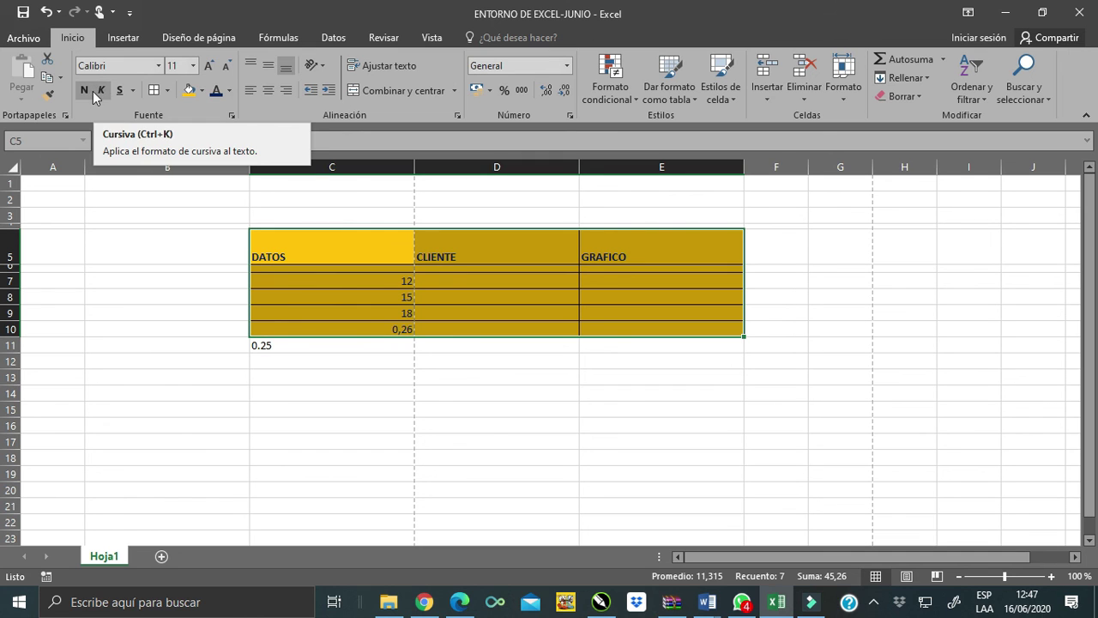
{"action": "left_click", "coordinate": [194, 66]}
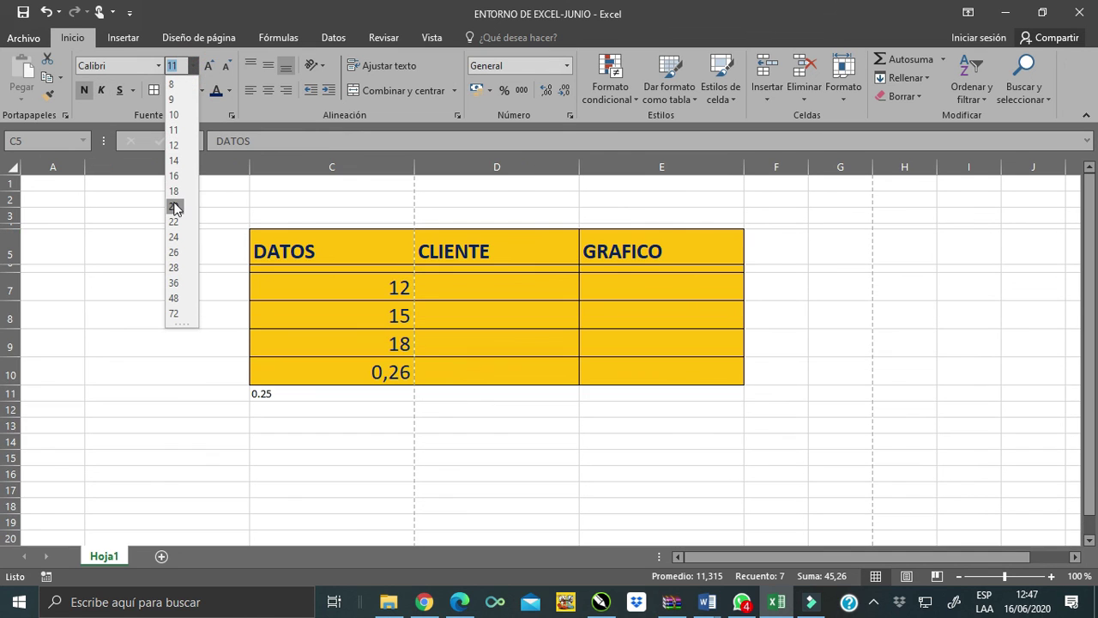
{"action": "left_click", "coordinate": [175, 161]}
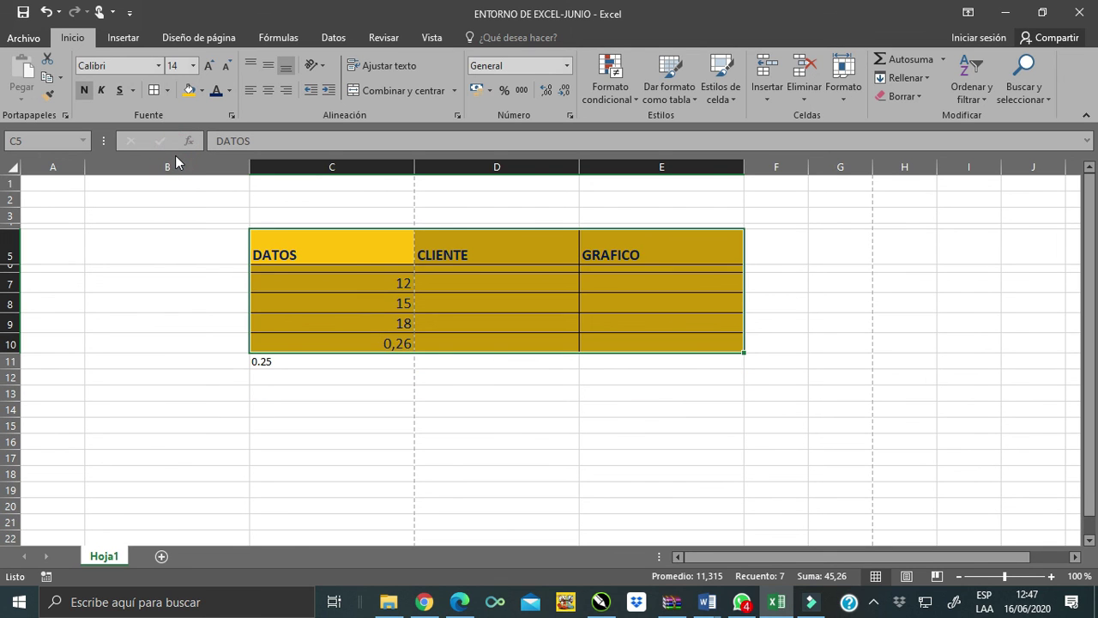
Fill the heading cells C5:E5 with standard light green.
{"action": "left_click", "coordinate": [377, 254]}
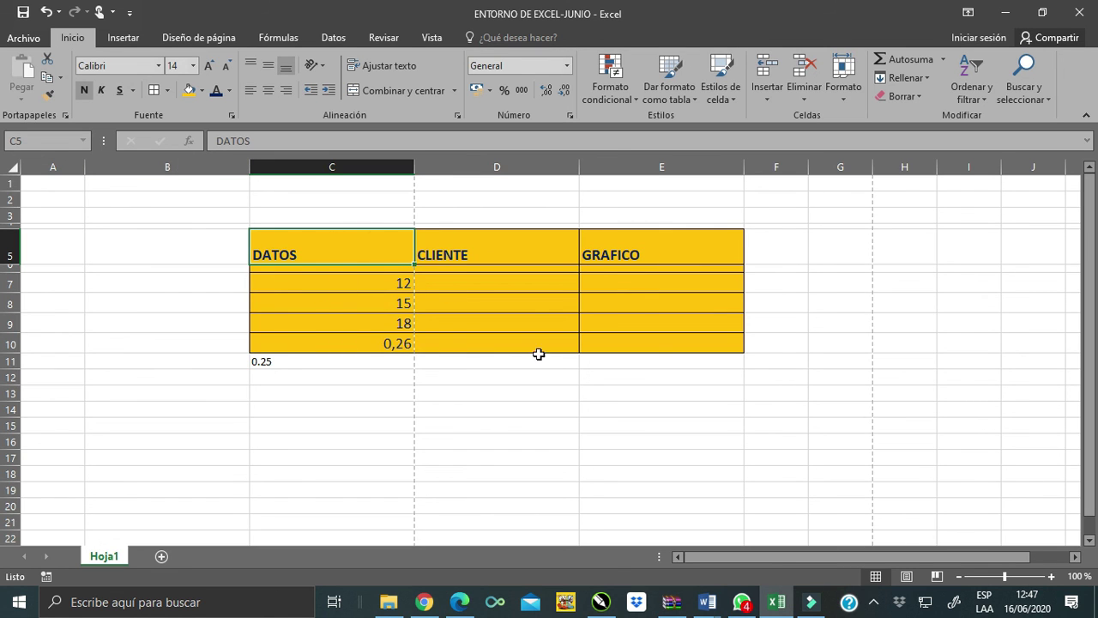
{"action": "left_click_drag", "start_coordinate": [352, 240], "coordinate": [626, 247]}
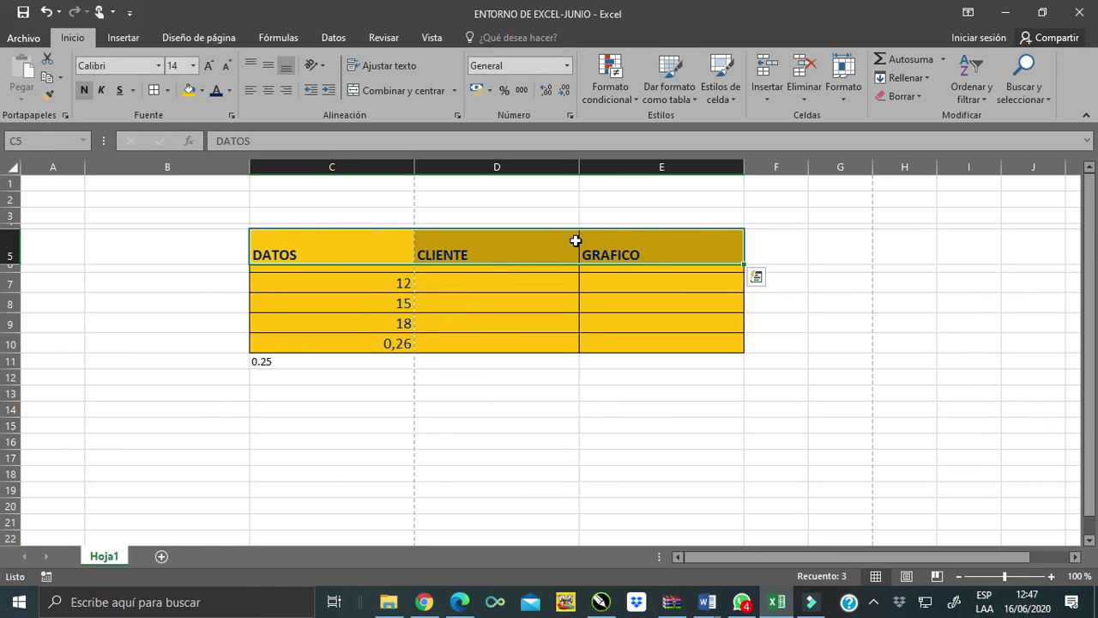
{"action": "left_click", "coordinate": [203, 90]}
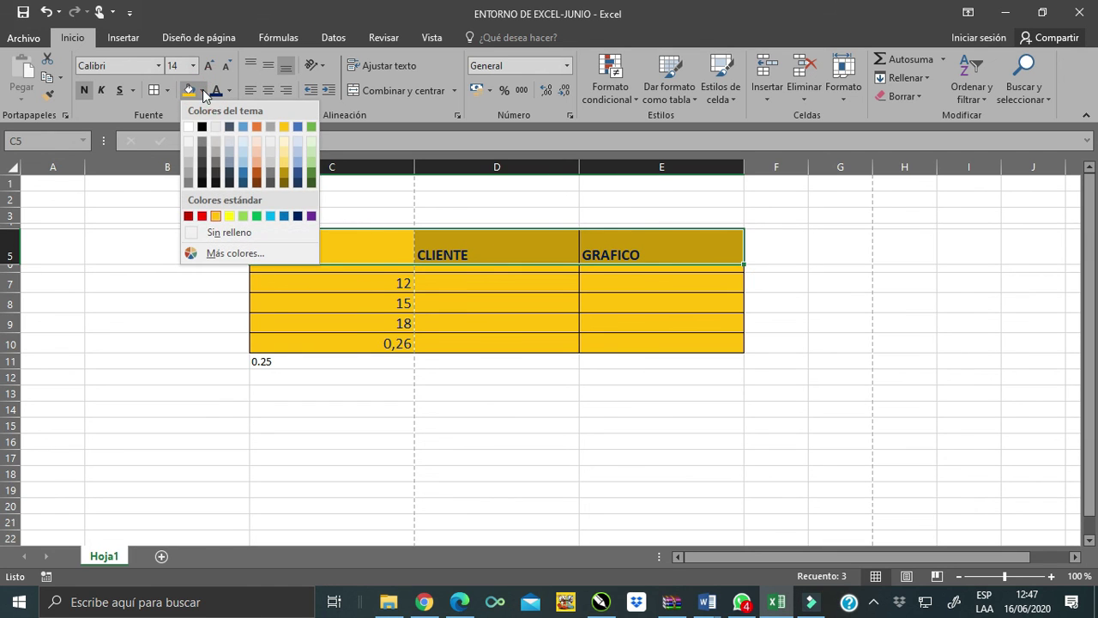
{"action": "left_click", "coordinate": [243, 215]}
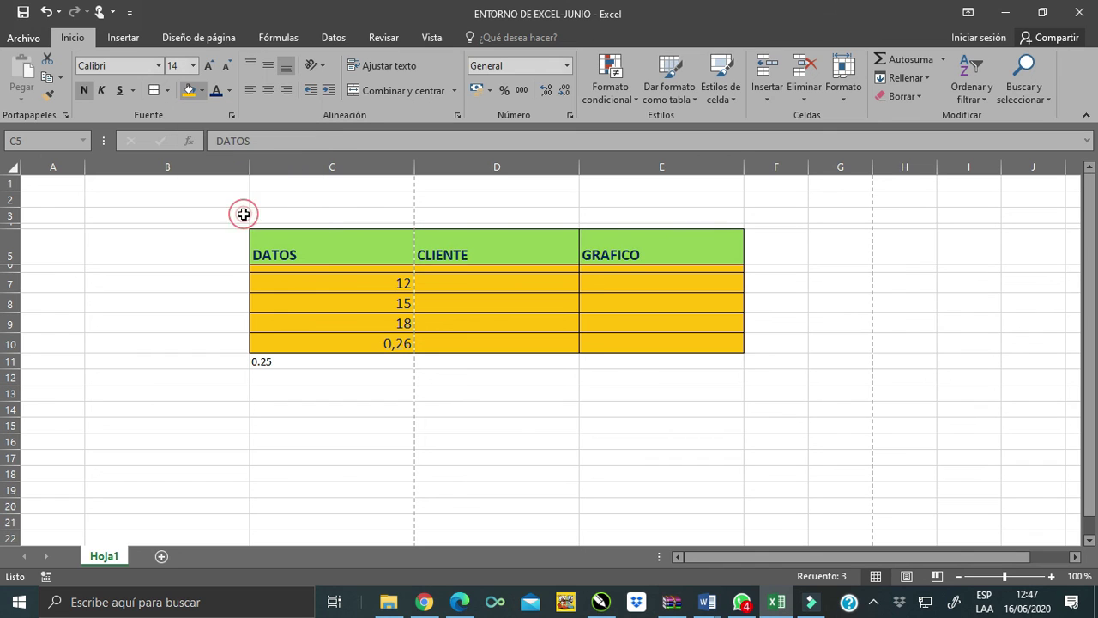
Centre the headings C5:E5 horizontally and vertically, and centre the DATOS column cells C6:C10 horizontally.
{"action": "left_click", "coordinate": [270, 92]}
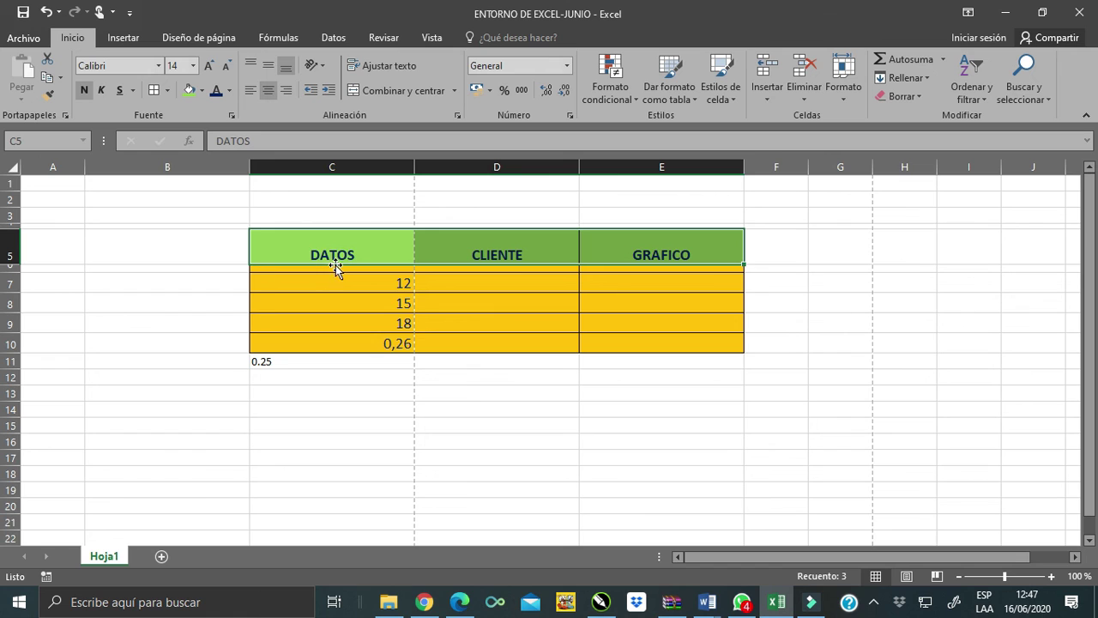
{"action": "left_click", "coordinate": [268, 72]}
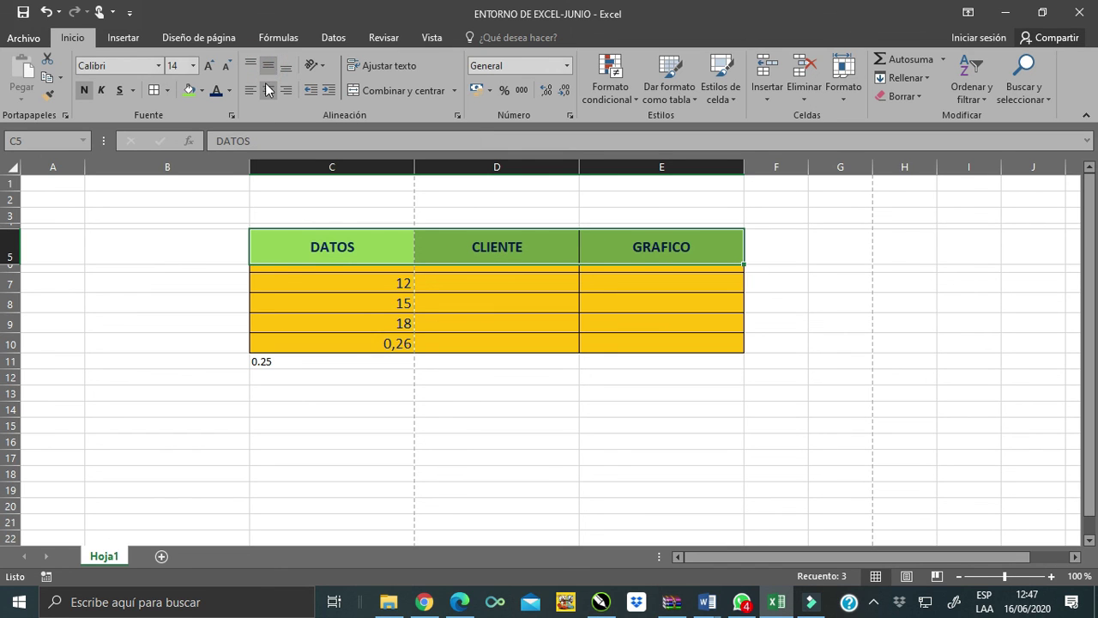
{"action": "left_click", "coordinate": [362, 277]}
{"action": "left_click_drag", "start_coordinate": [365, 268], "coordinate": [372, 345]}
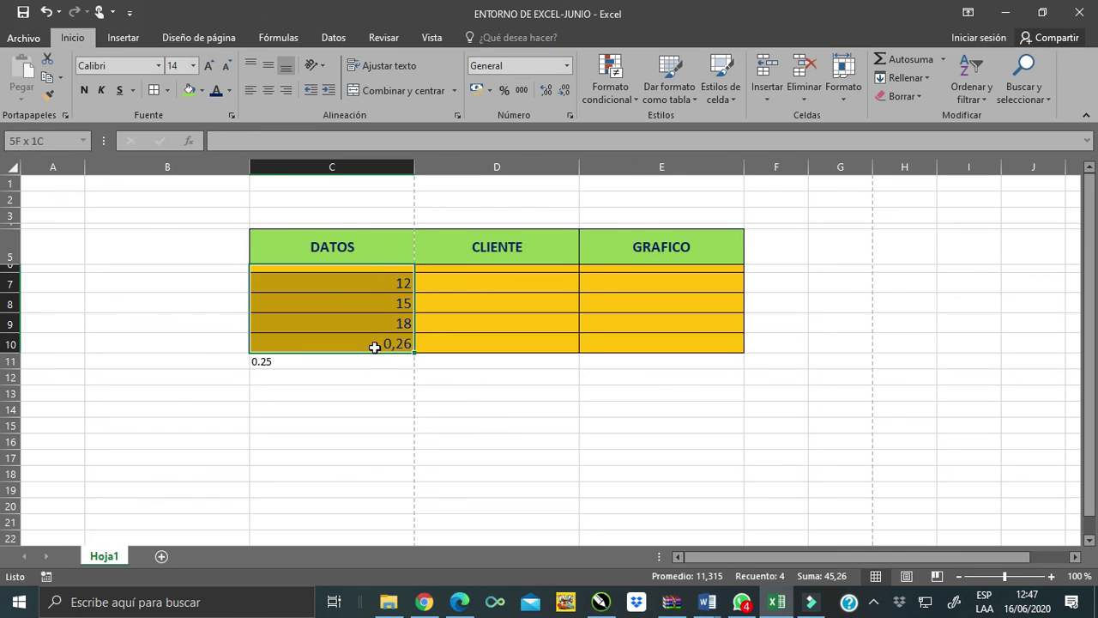
{"action": "left_click", "coordinate": [273, 95]}
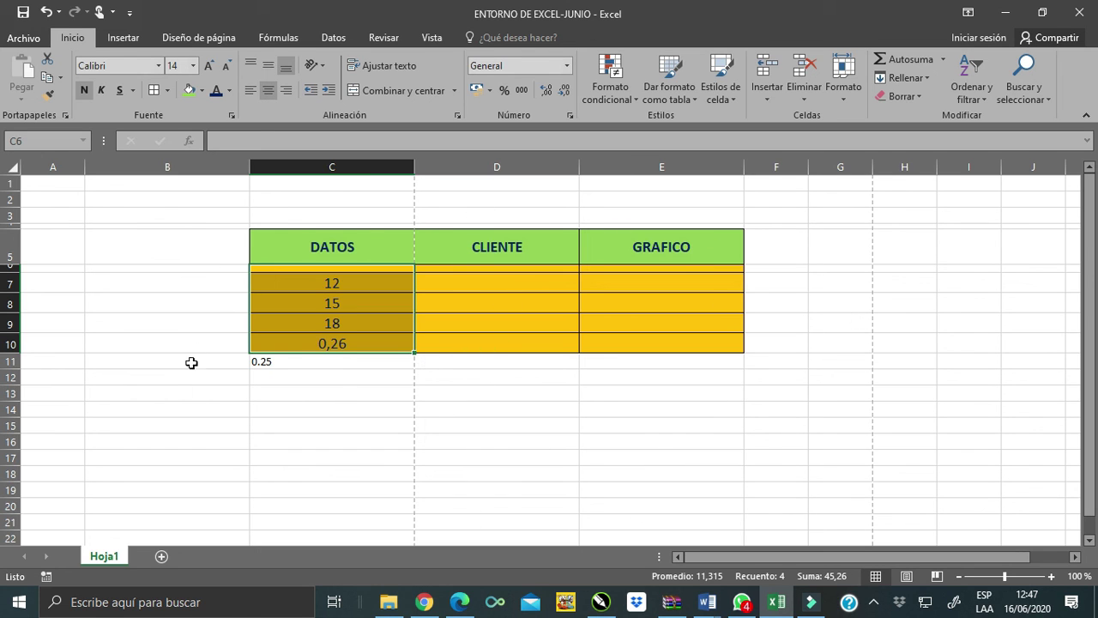
Add two new worksheets, Hoja2 and Hoja3, and place Hoja3 after Hoja2 in the sheet order.
{"action": "left_click", "coordinate": [161, 557]}
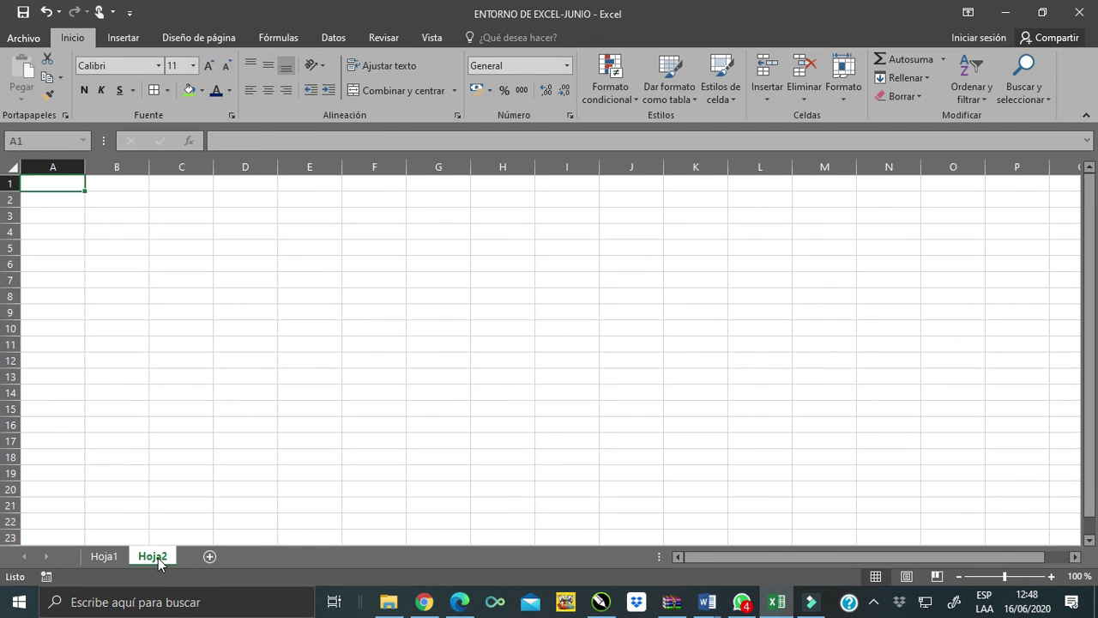
{"action": "left_click", "coordinate": [104, 557]}
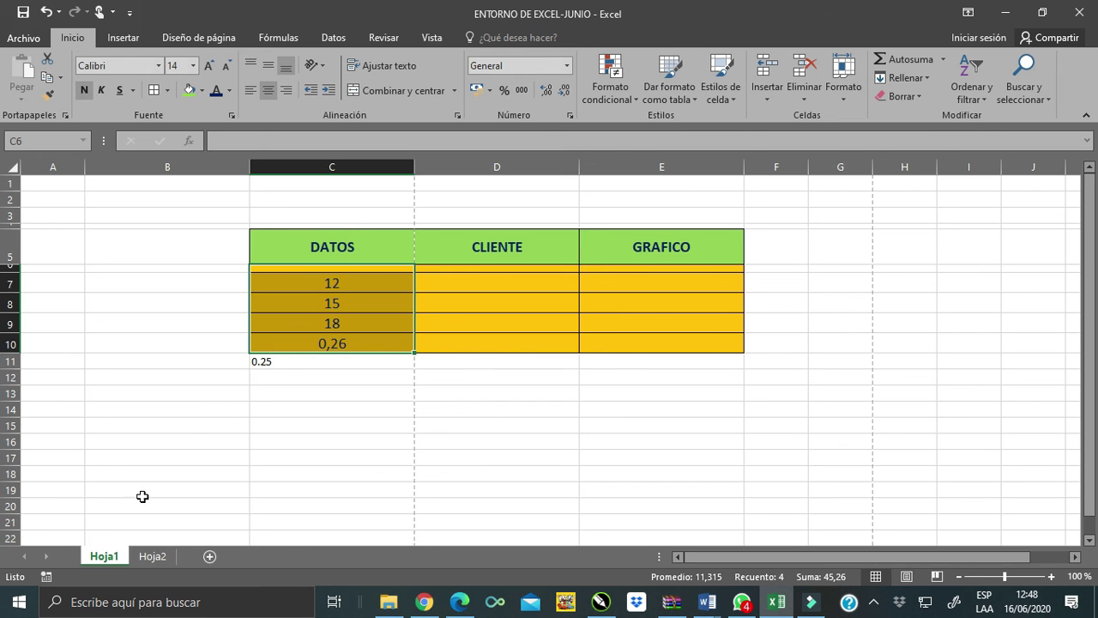
{"action": "left_click", "coordinate": [210, 558]}
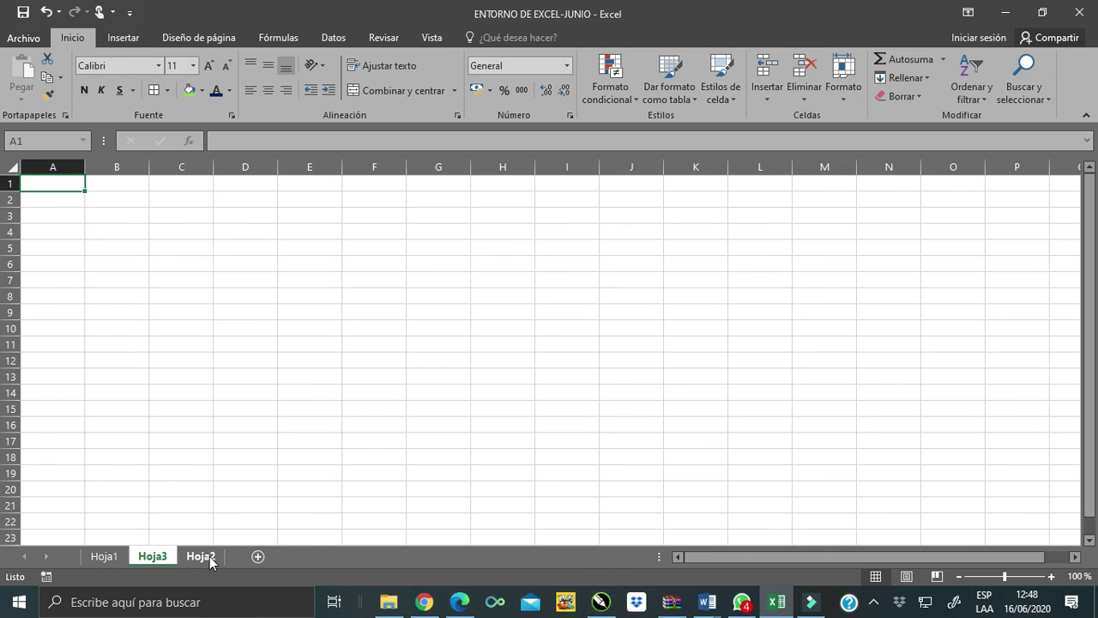
{"action": "left_click_drag", "start_coordinate": [155, 556], "coordinate": [221, 549]}
{"action": "left_click_drag", "start_coordinate": [161, 556], "coordinate": [226, 552]}
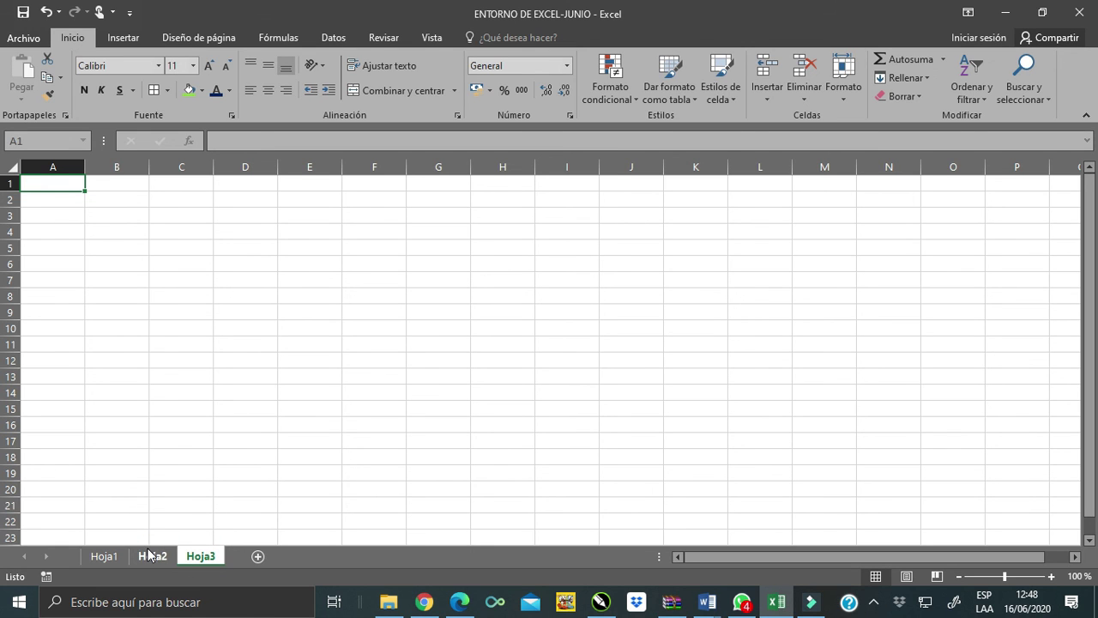
Go through the sheets Hoja1, Hoja2 and Hoja3 and return to Hoja1.
{"action": "left_click", "coordinate": [103, 556]}
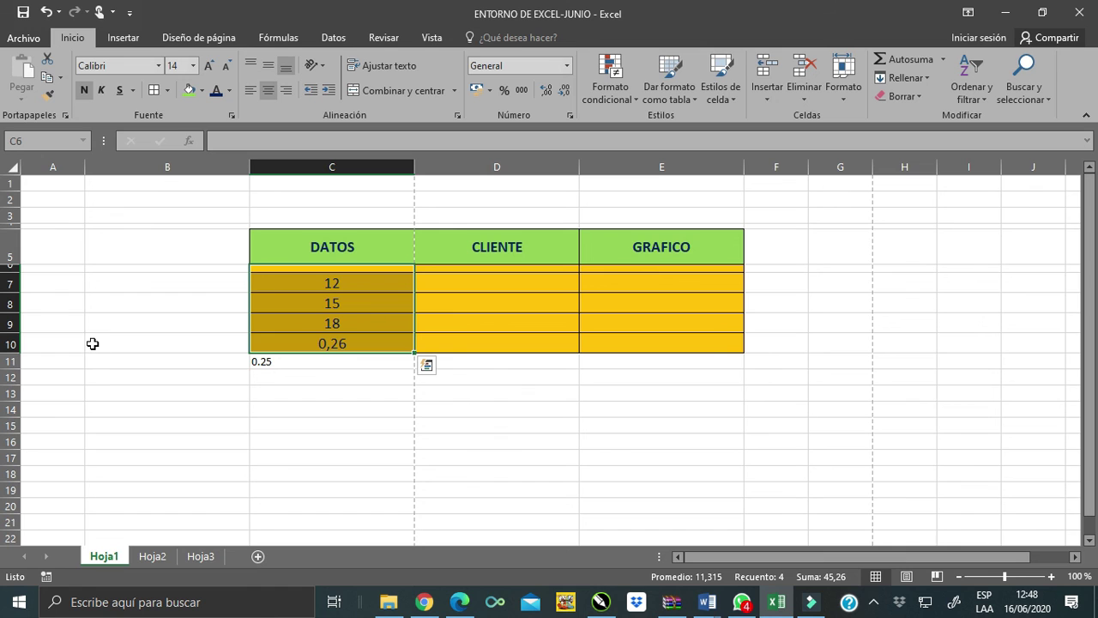
{"action": "left_click", "coordinate": [148, 555]}
{"action": "left_click", "coordinate": [191, 557]}
{"action": "left_click", "coordinate": [158, 557]}
{"action": "left_click", "coordinate": [109, 556]}
{"action": "right_click", "coordinate": [107, 561]}
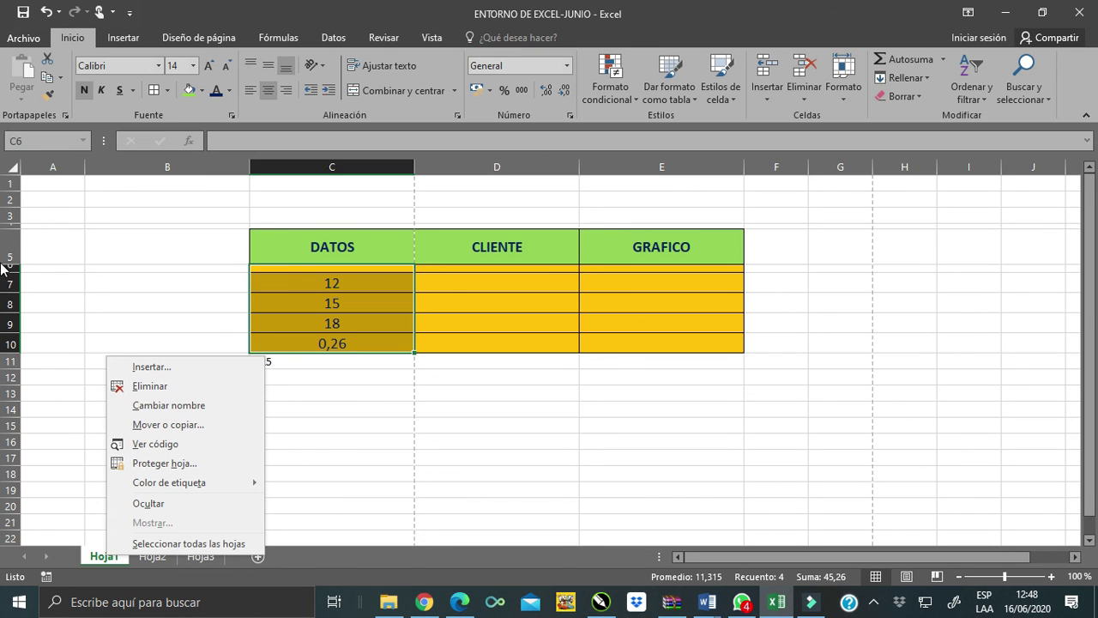
{"action": "left_click", "coordinate": [155, 369]}
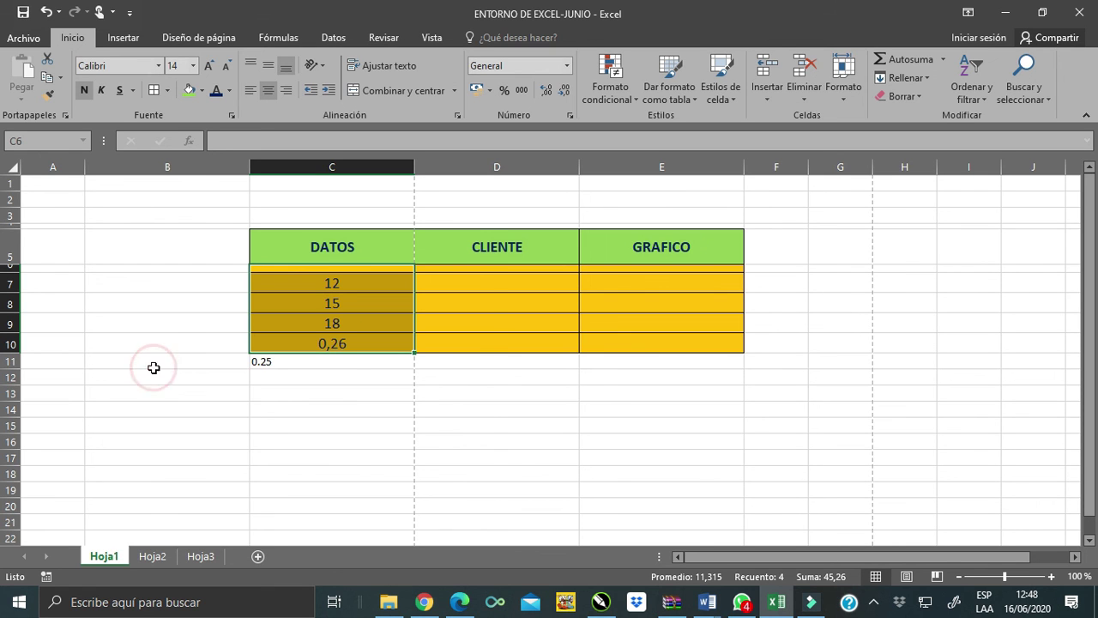
{"action": "left_click_drag", "start_coordinate": [248, 226], "coordinate": [549, 210]}
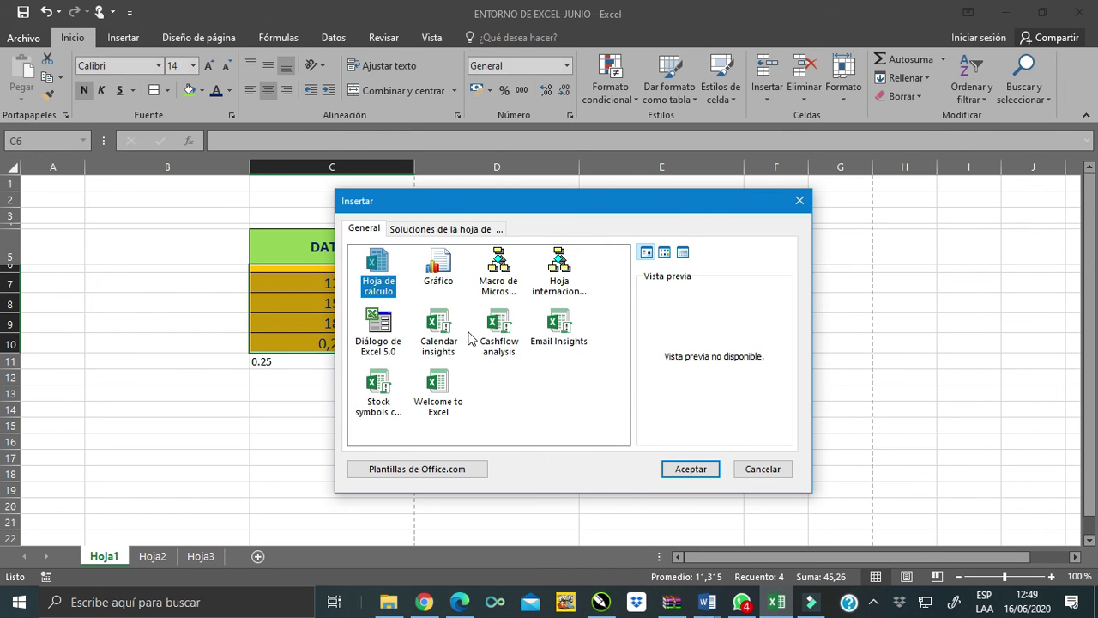
{"action": "left_click", "coordinate": [782, 470]}
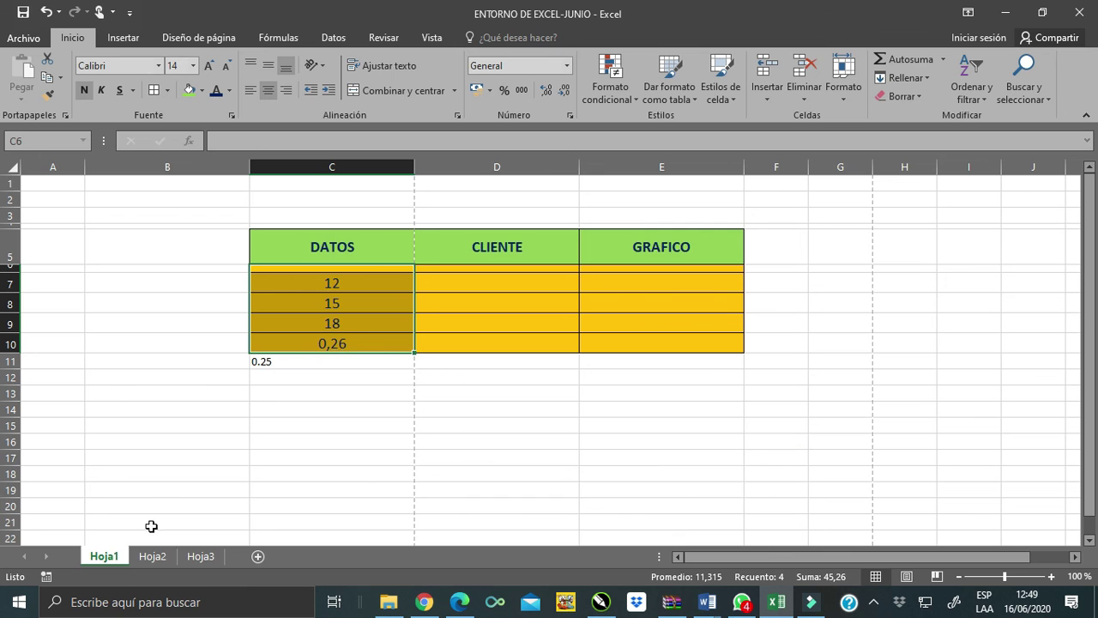
Insert a blank worksheet before Hoja1 using the sheet Insert command, and move it to the end after Hoja3.
{"action": "right_click", "coordinate": [104, 556]}
{"action": "left_click", "coordinate": [168, 382]}
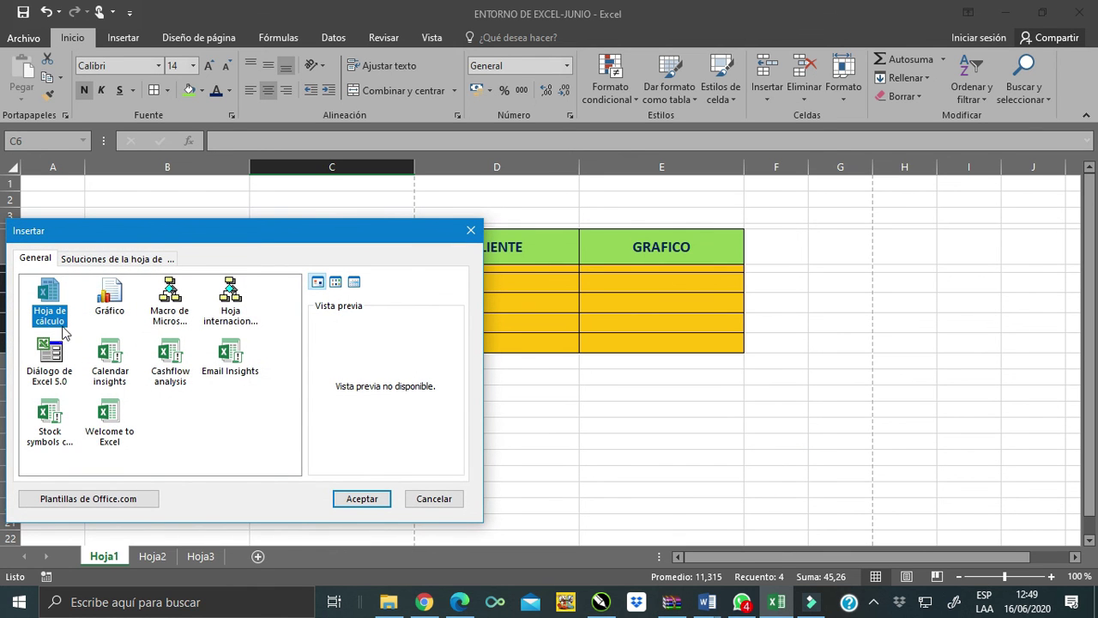
{"action": "left_click", "coordinate": [361, 499]}
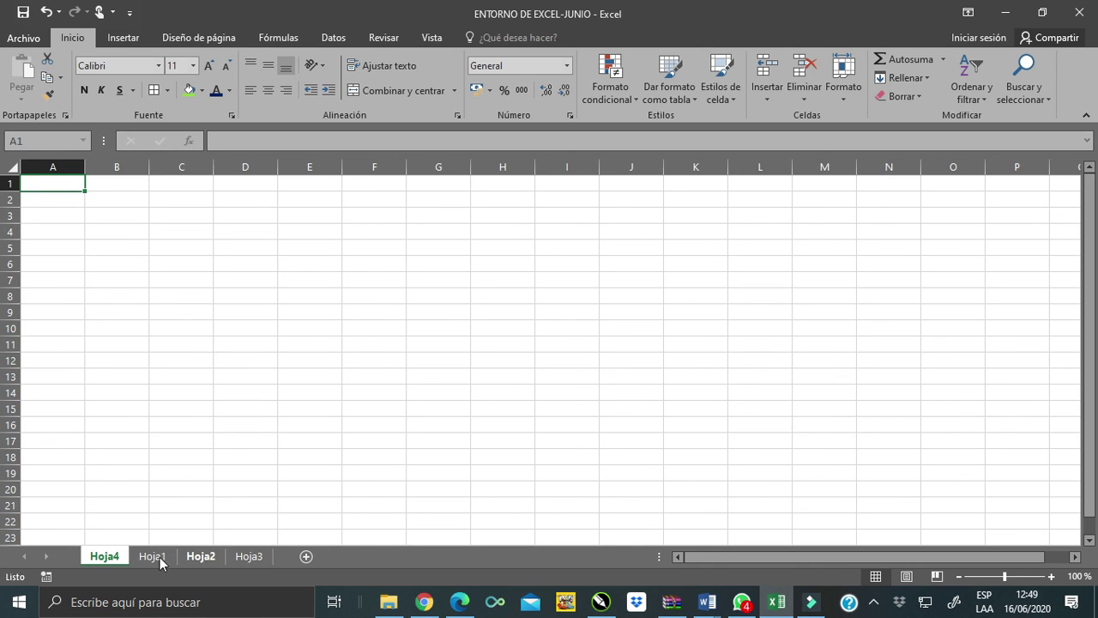
{"action": "left_click_drag", "start_coordinate": [126, 556], "coordinate": [277, 553]}
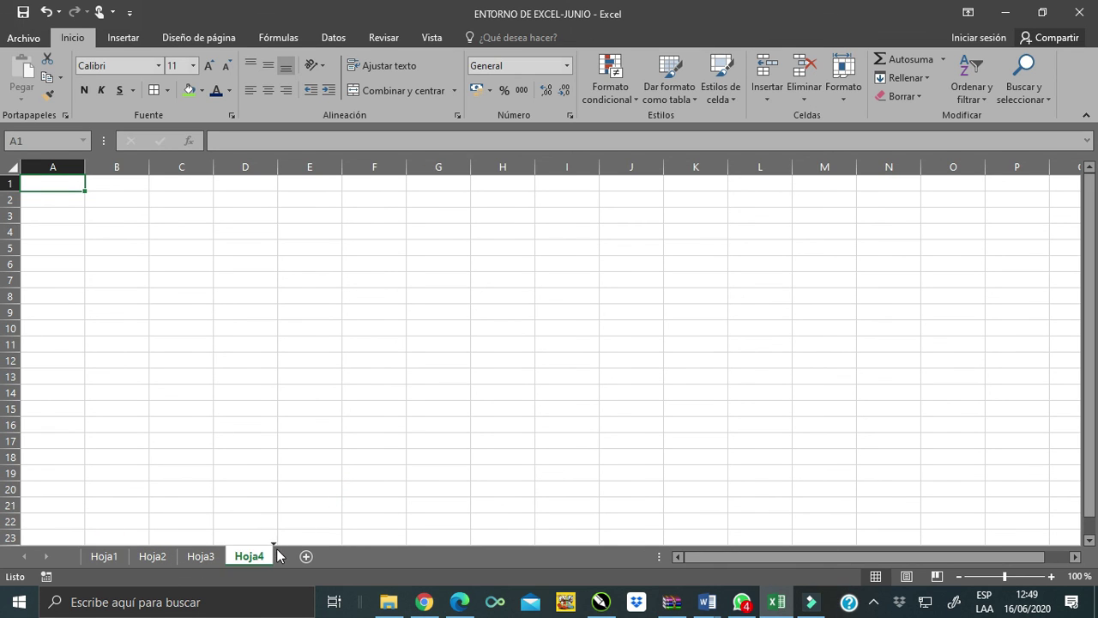
Add two more blank worksheets after Hoja4.
{"action": "left_click", "coordinate": [252, 551]}
{"action": "left_click", "coordinate": [306, 557]}
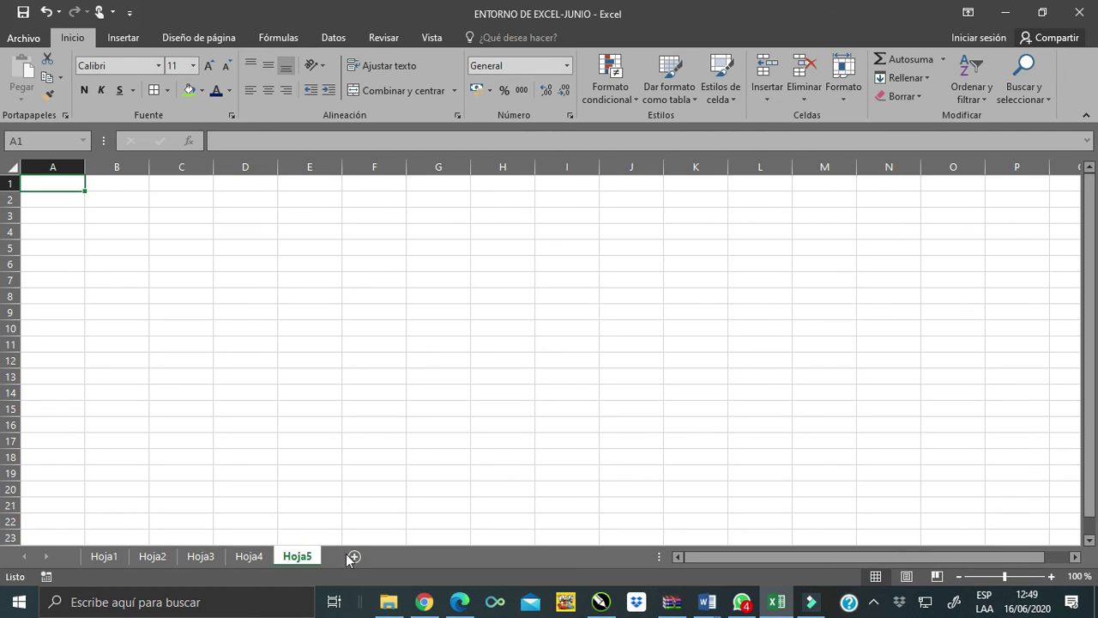
{"action": "left_click", "coordinate": [353, 556]}
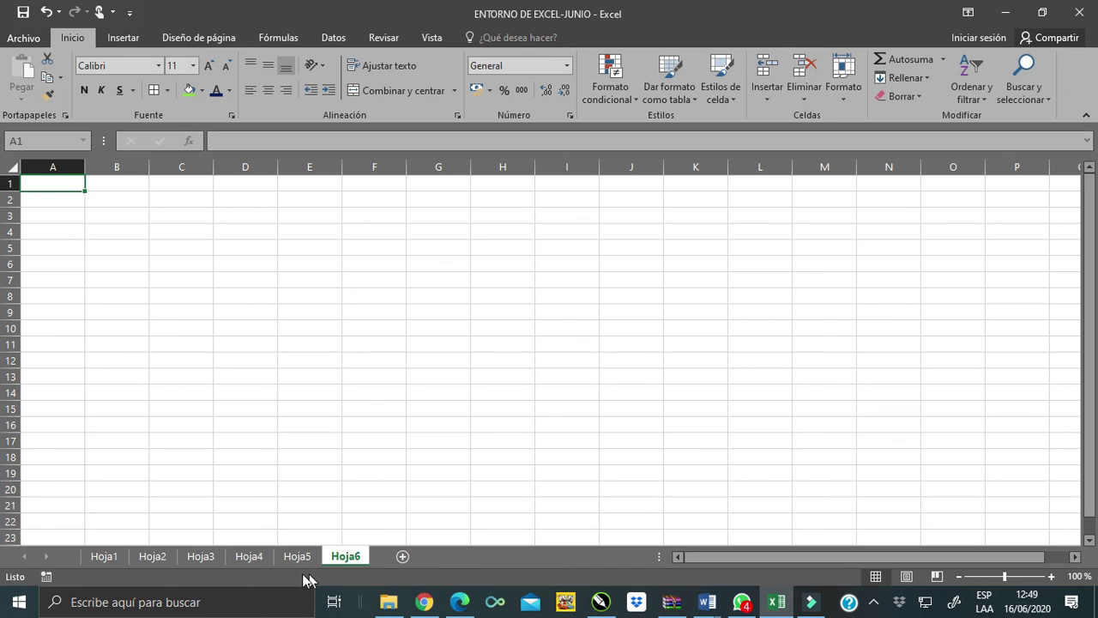
Switch between the Hoja1 and Hoja2 sheets, ending on Hoja1.
{"action": "left_click", "coordinate": [107, 557]}
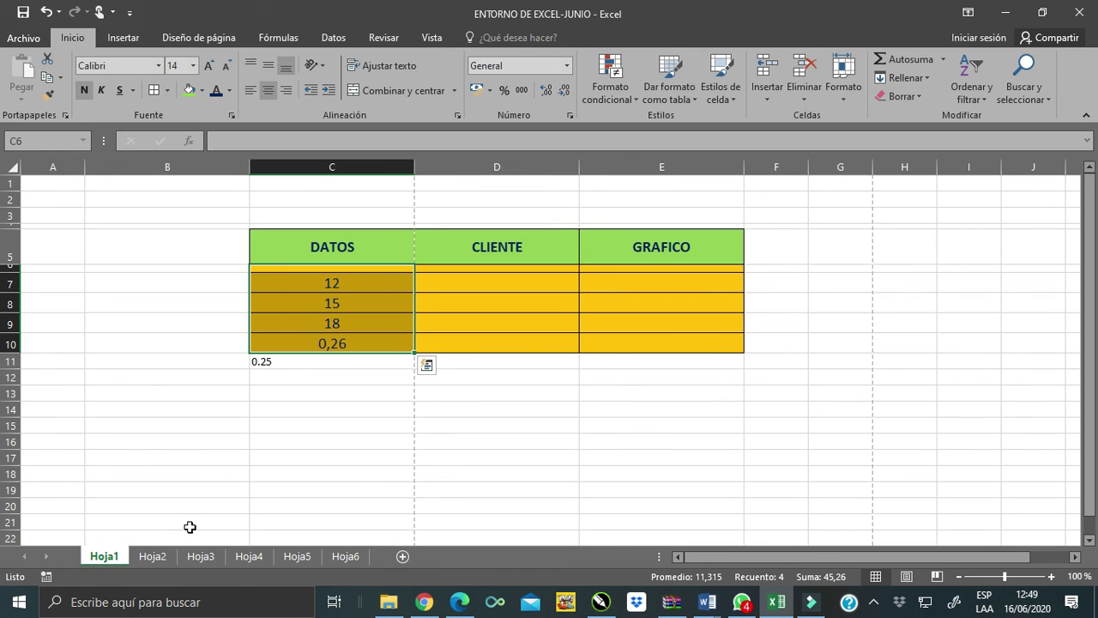
{"action": "left_click", "coordinate": [151, 555]}
{"action": "left_click", "coordinate": [104, 556]}
{"action": "double_click", "coordinate": [103, 556]}
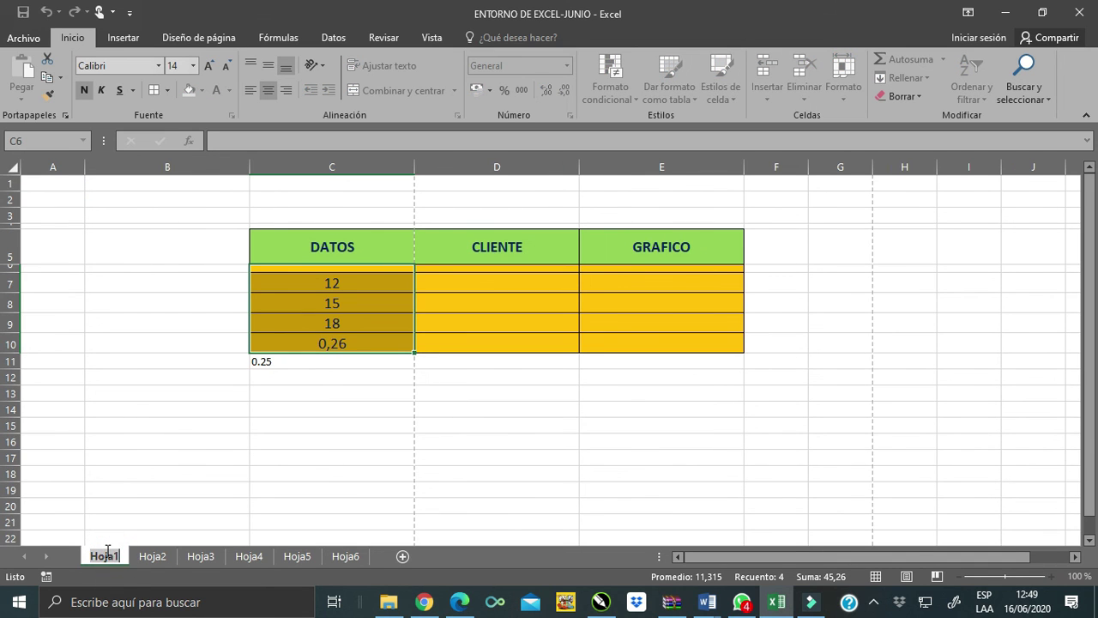
{"action": "left_click", "coordinate": [152, 556]}
{"action": "left_click", "coordinate": [115, 555]}
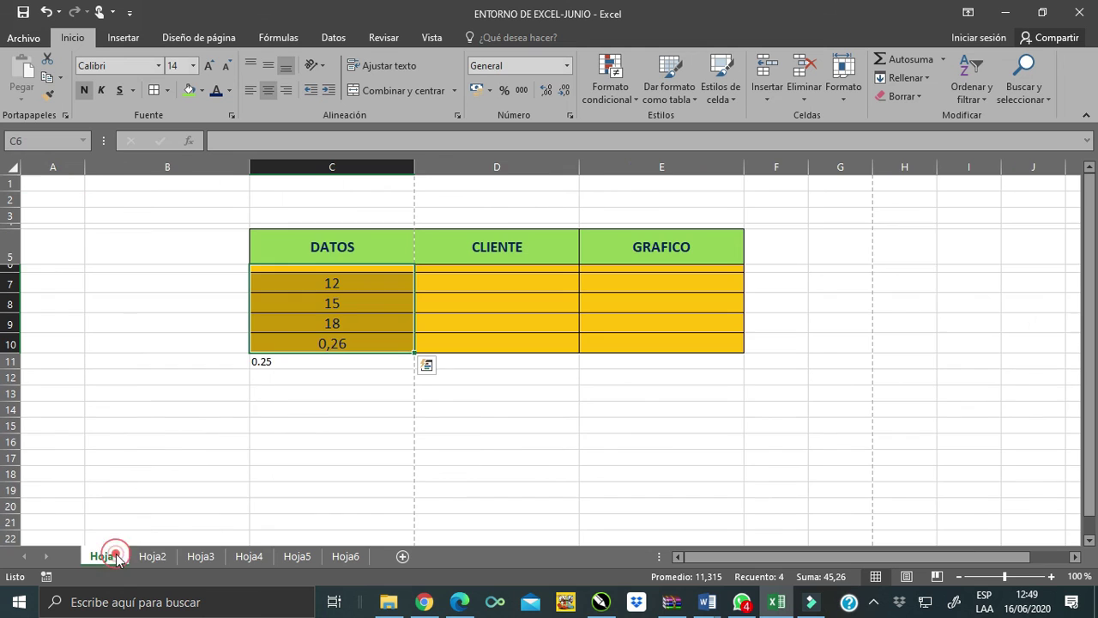
Set the tab colour of Hoja1 to standard red and rename the sheet as DATOS.
{"action": "right_click", "coordinate": [115, 555]}
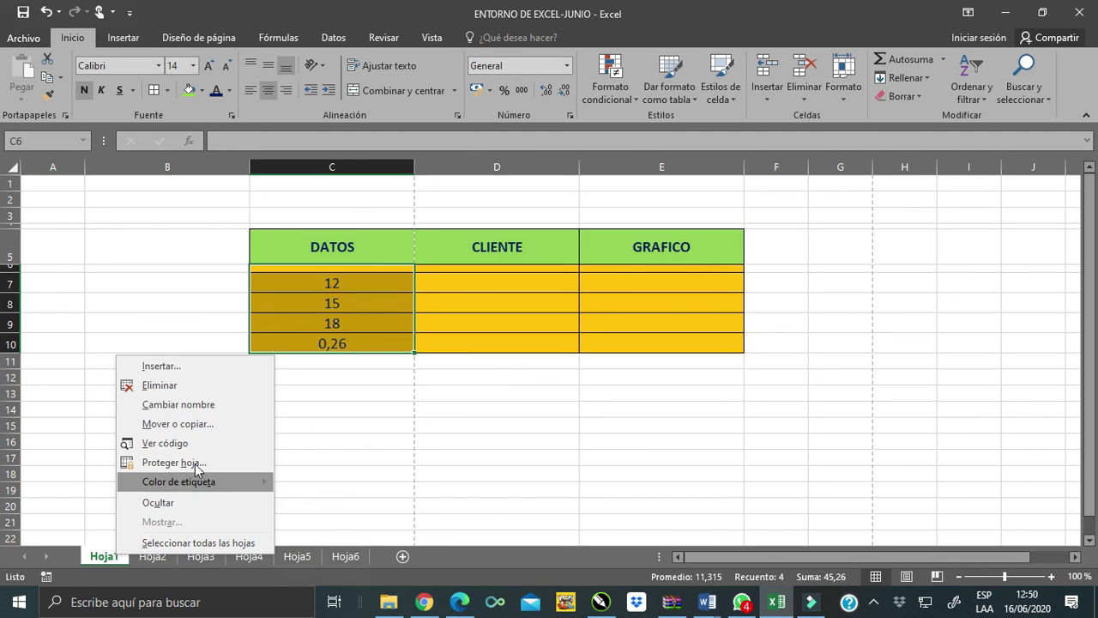
{"action": "mouse_move", "coordinate": [672, 601]}
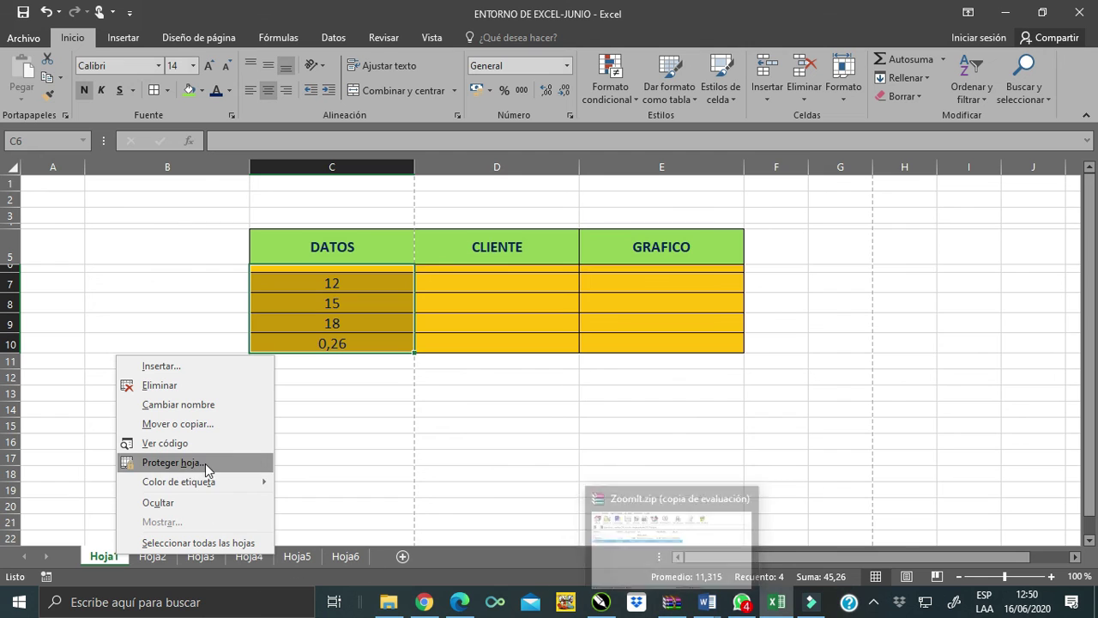
{"action": "mouse_move", "coordinate": [220, 482]}
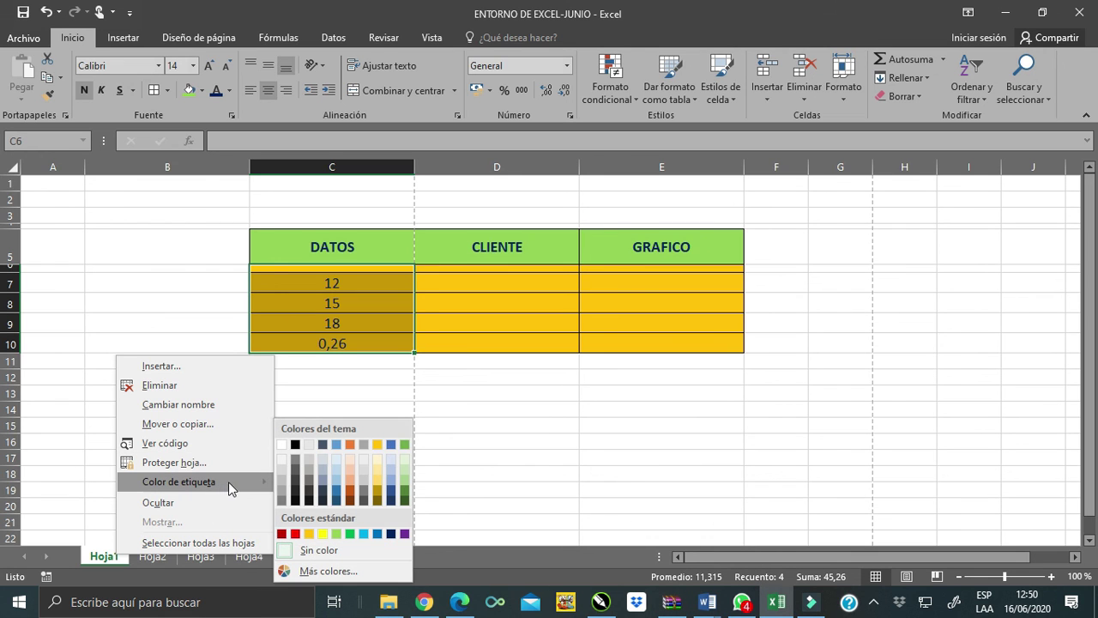
{"action": "left_click", "coordinate": [295, 533]}
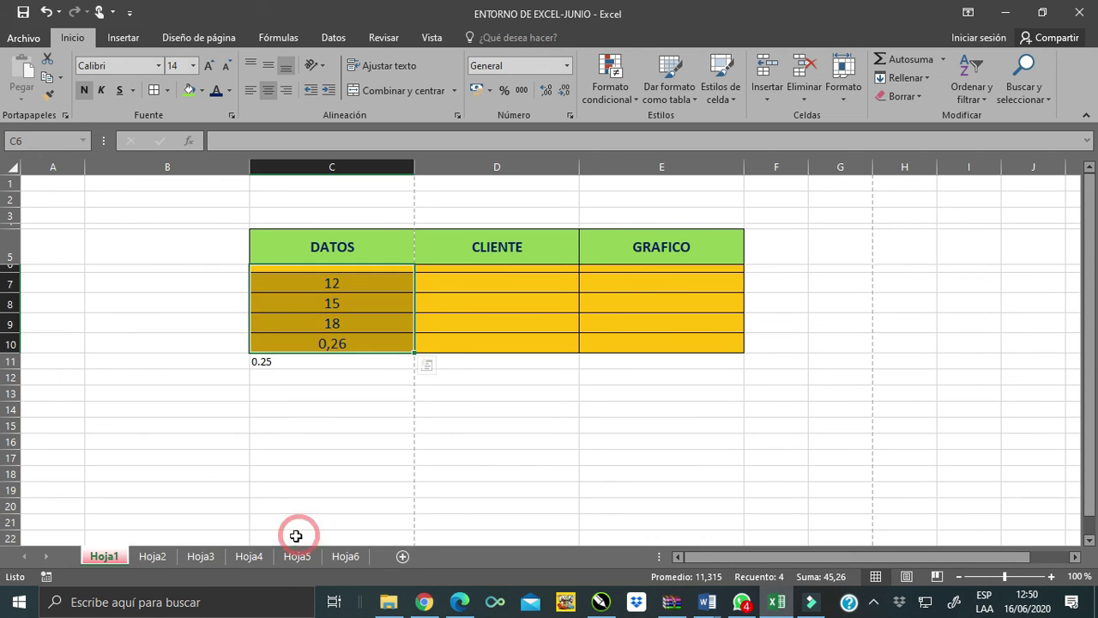
{"action": "double_click", "coordinate": [110, 555]}
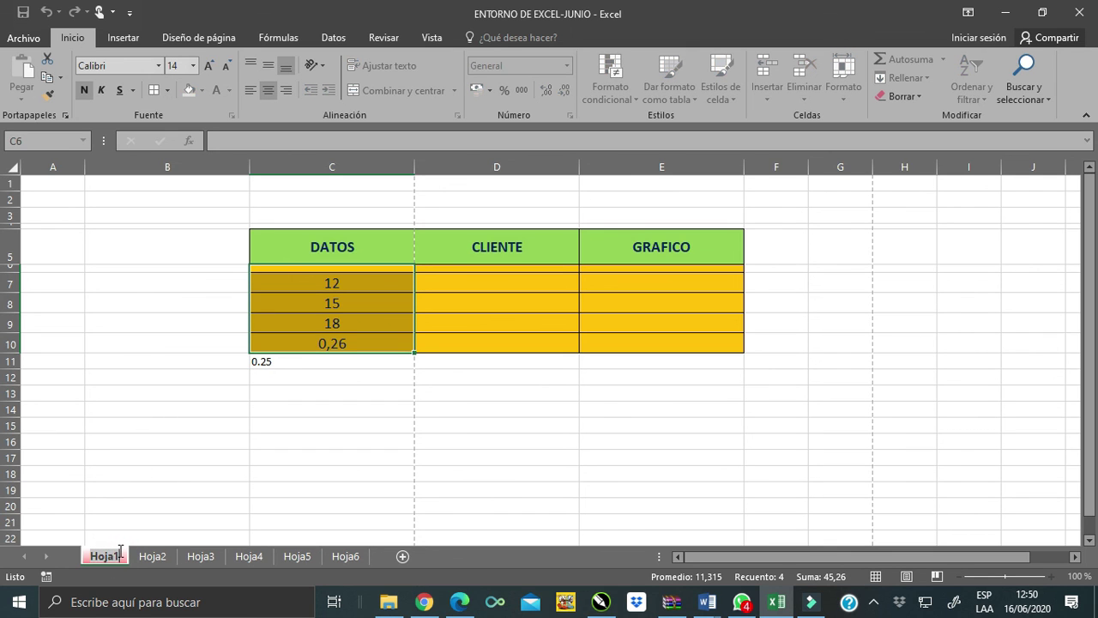
{"action": "type", "text": "DATOS"}
Set the tab colour of Hoja2 to standard orange and rename the sheet as GRAFICOS.
{"action": "left_click", "coordinate": [156, 556]}
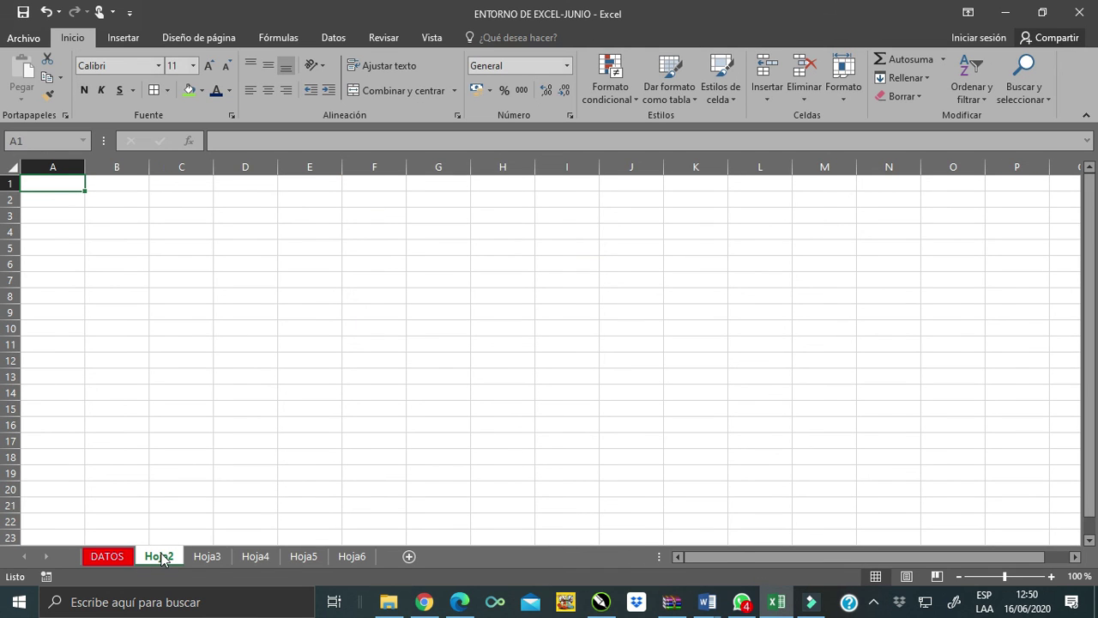
{"action": "right_click", "coordinate": [162, 559]}
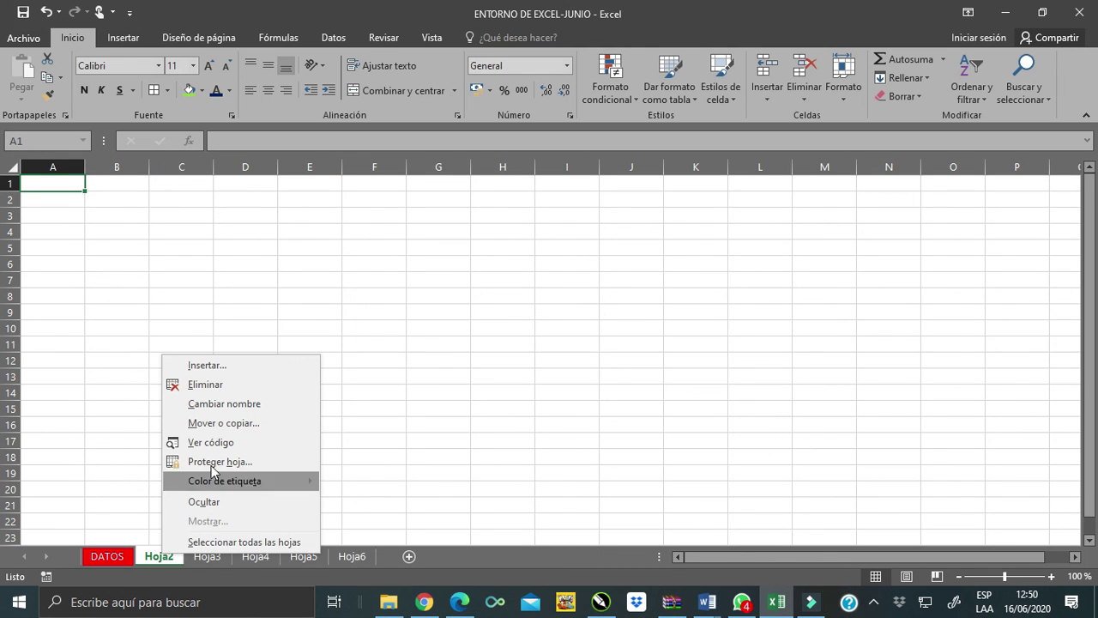
{"action": "mouse_move", "coordinate": [250, 482]}
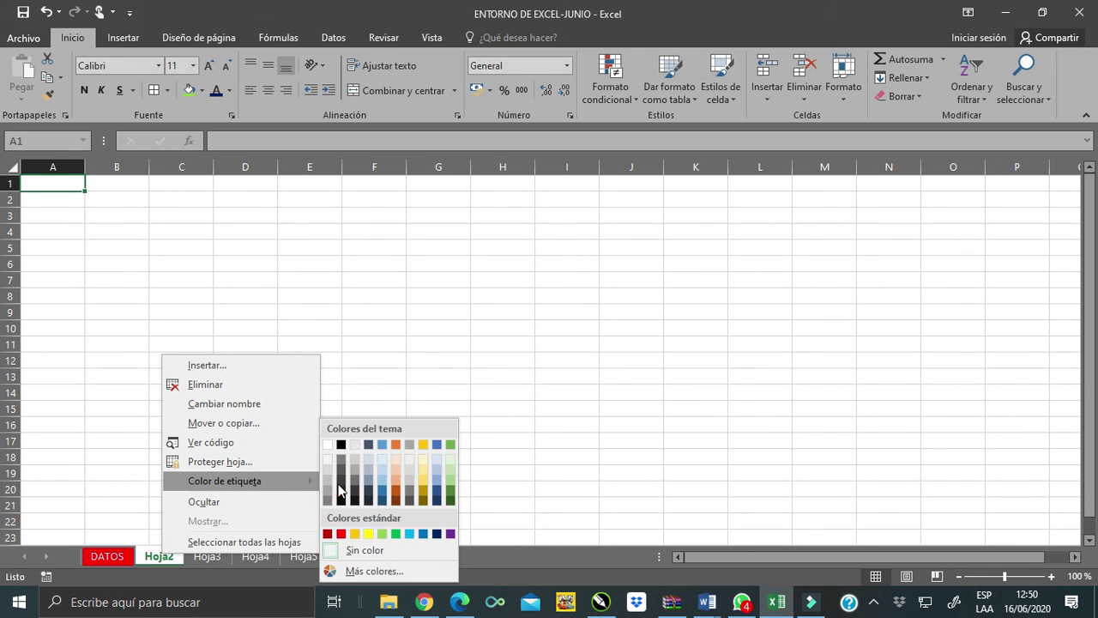
{"action": "left_click", "coordinate": [354, 534]}
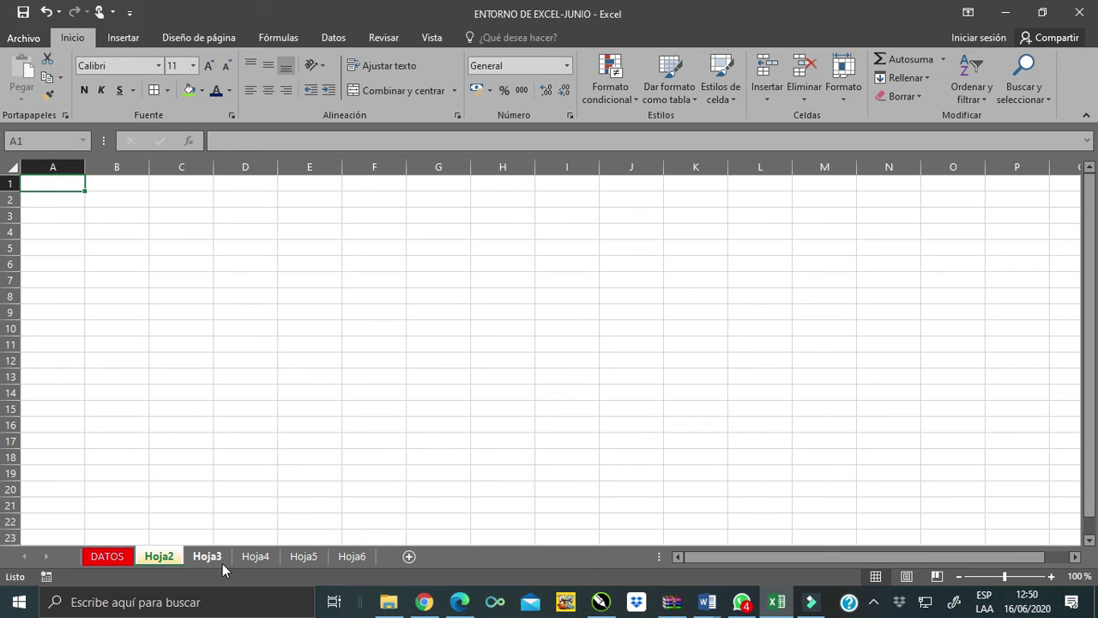
{"action": "double_click", "coordinate": [170, 558]}
{"action": "type", "text": "GRAFIC"}
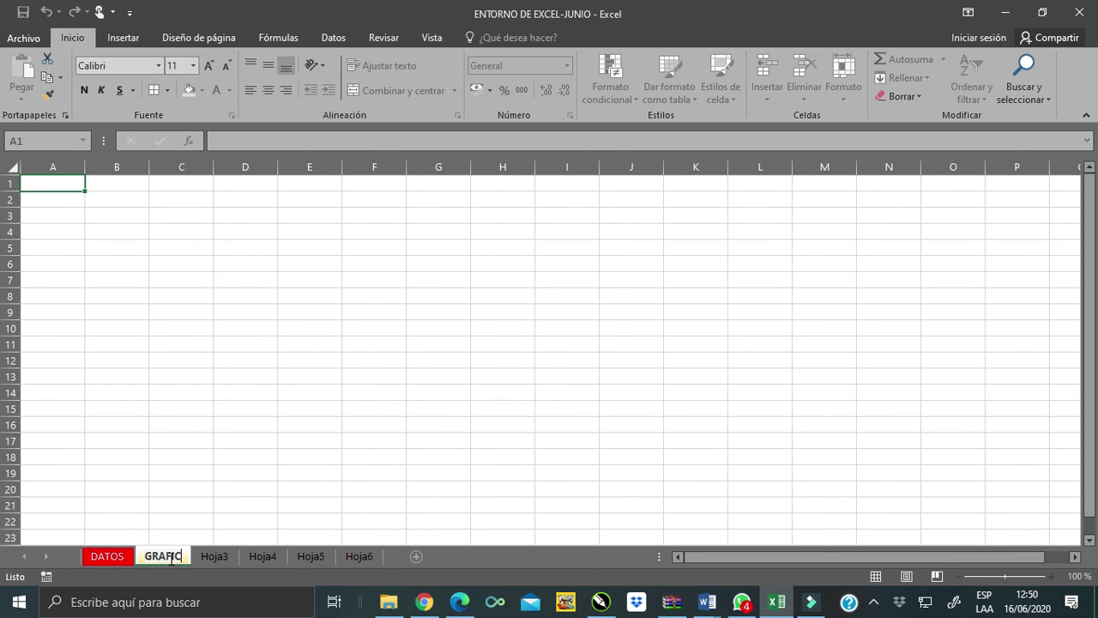
{"action": "type", "text": "OS"}
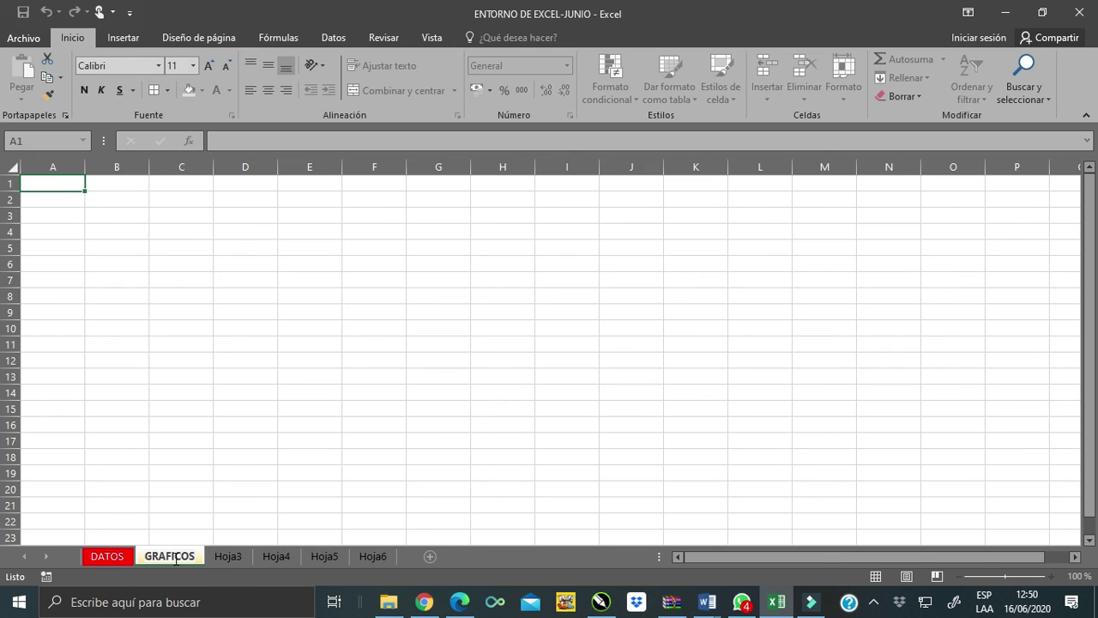
Rename the Hoja3 sheet as CLIENTE.
{"action": "left_click", "coordinate": [231, 556]}
{"action": "double_click", "coordinate": [232, 556]}
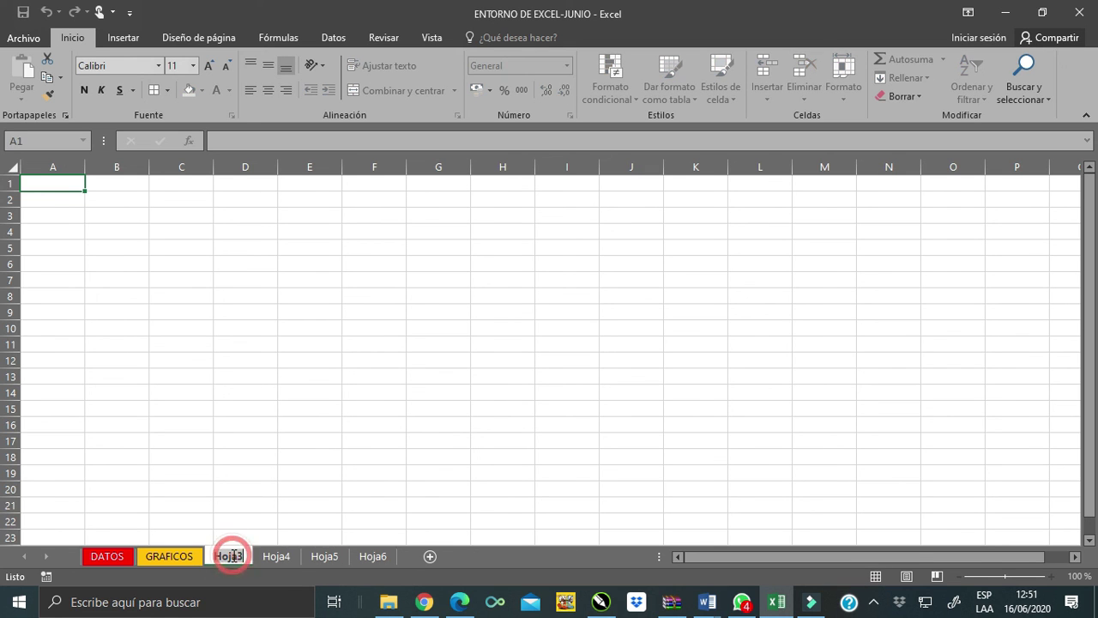
{"action": "type", "text": "CLIE"}
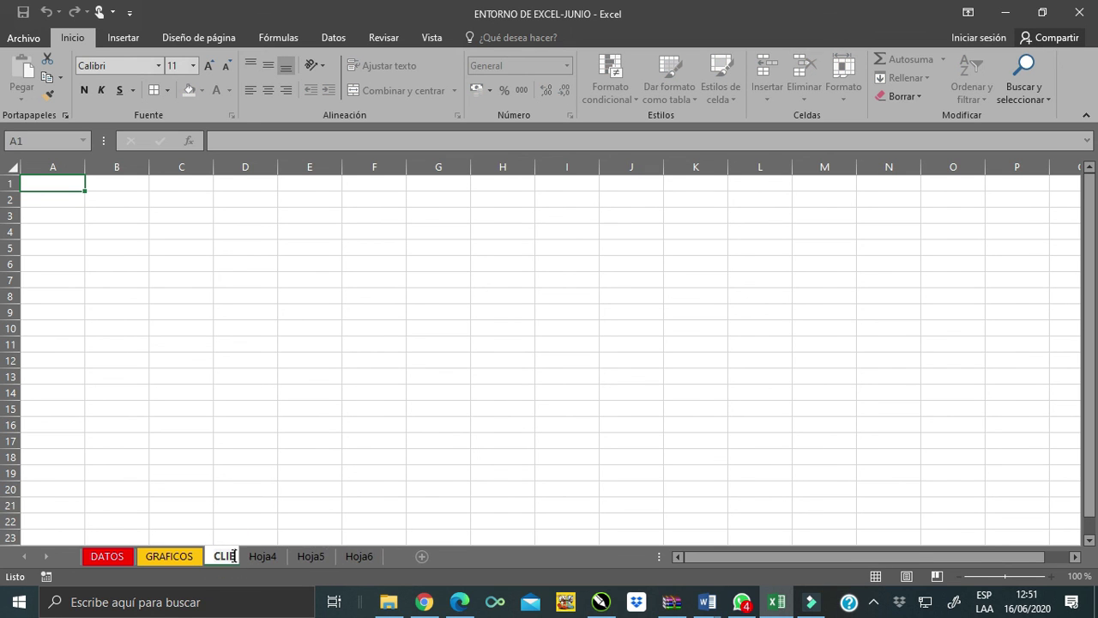
{"action": "type", "text": "NTE"}
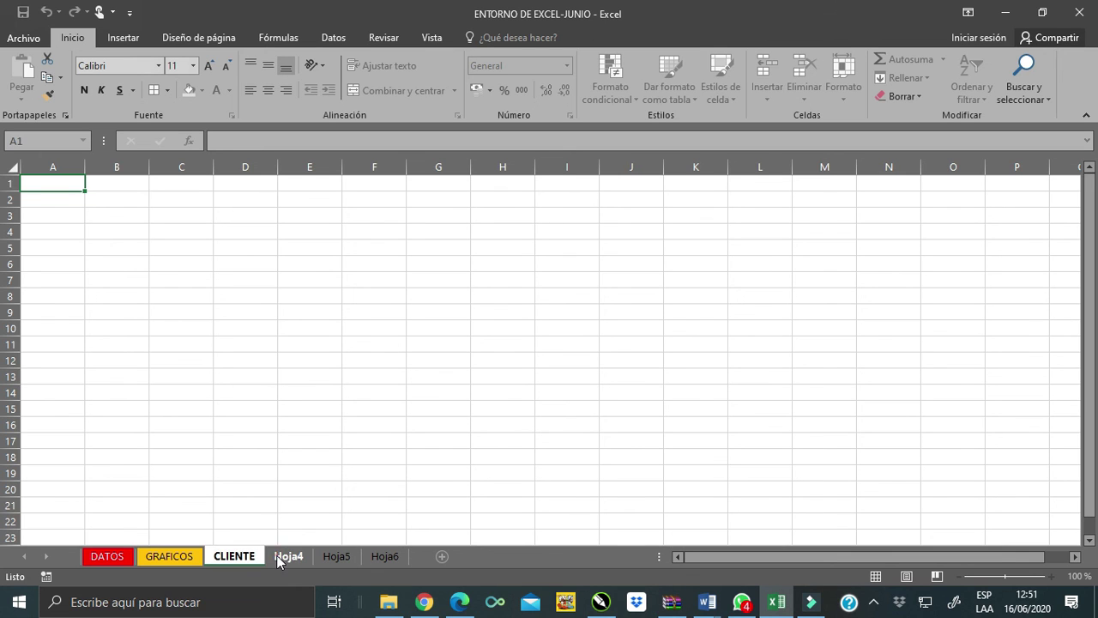
Set the tab colour of the CLIENTE sheet to standard yellow and switch to Hoja4.
{"action": "left_click", "coordinate": [283, 558]}
{"action": "left_click", "coordinate": [230, 560]}
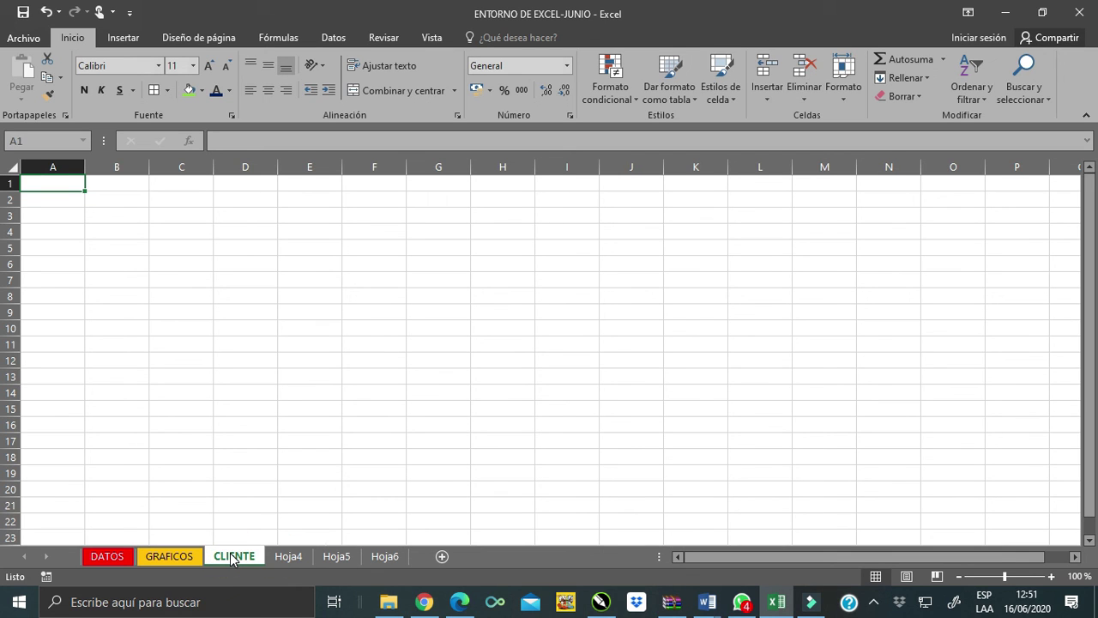
{"action": "right_click", "coordinate": [232, 559]}
{"action": "mouse_move", "coordinate": [311, 490]}
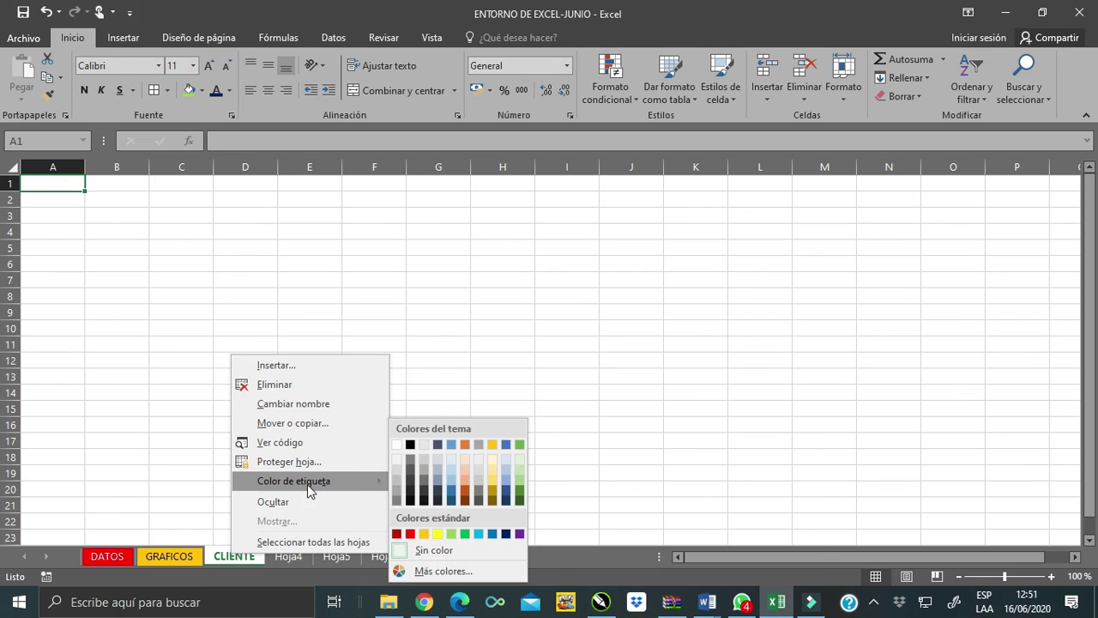
{"action": "left_click", "coordinate": [436, 533]}
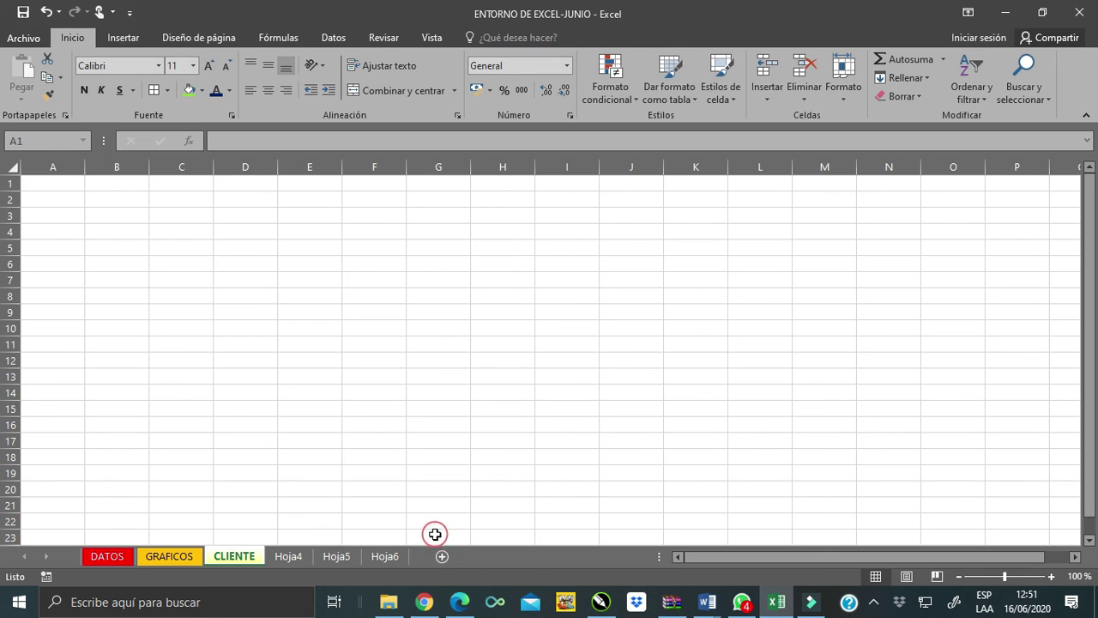
{"action": "left_click", "coordinate": [291, 558]}
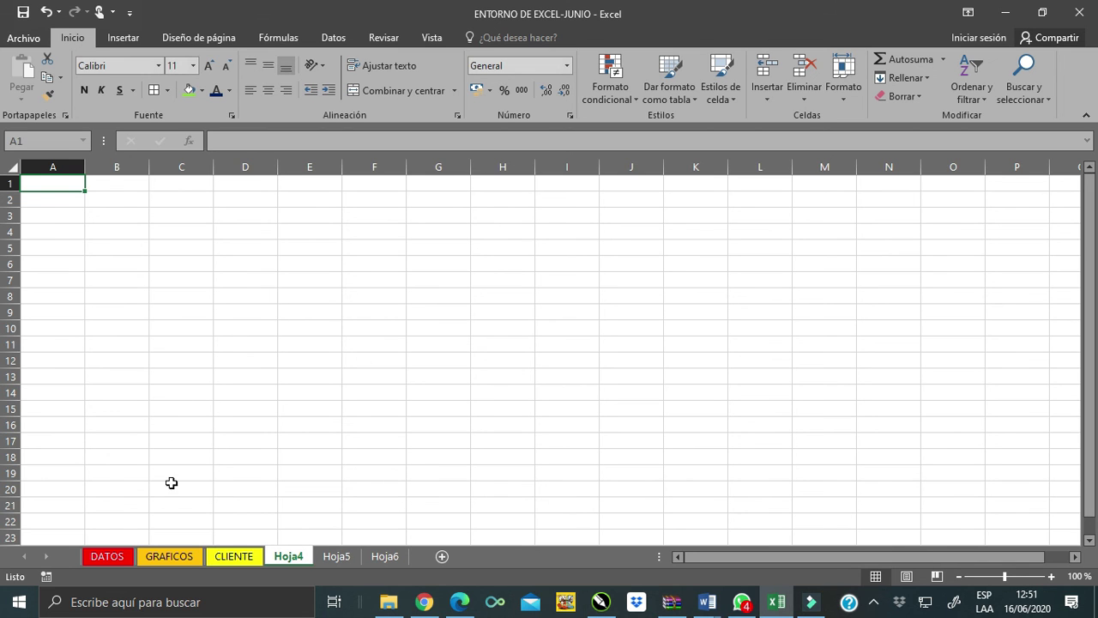
Go through the workbook's sheets in order from DATOS to Hoja6 to review each one.
{"action": "left_click", "coordinate": [112, 556]}
{"action": "left_click", "coordinate": [164, 559]}
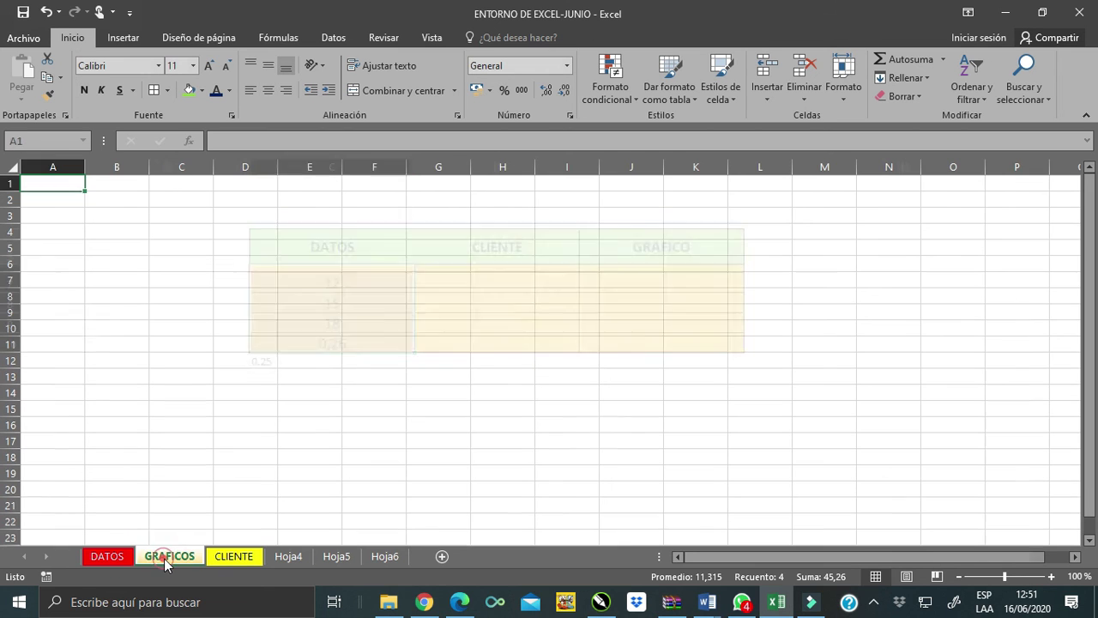
{"action": "left_click", "coordinate": [244, 556]}
{"action": "left_click", "coordinate": [288, 556]}
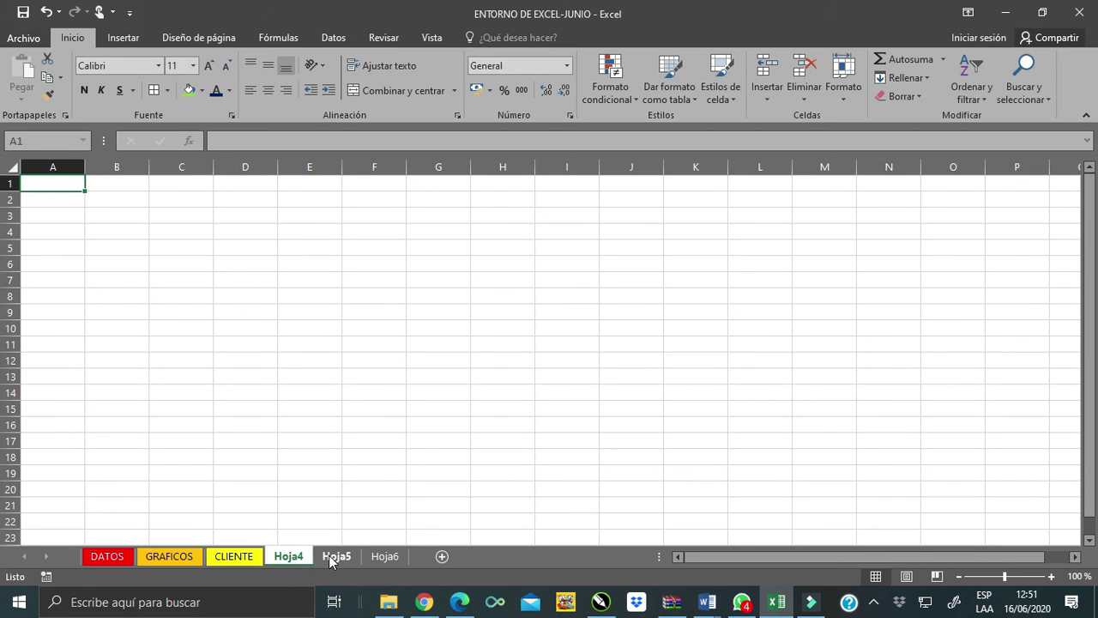
{"action": "left_click", "coordinate": [336, 556]}
{"action": "left_click", "coordinate": [382, 556]}
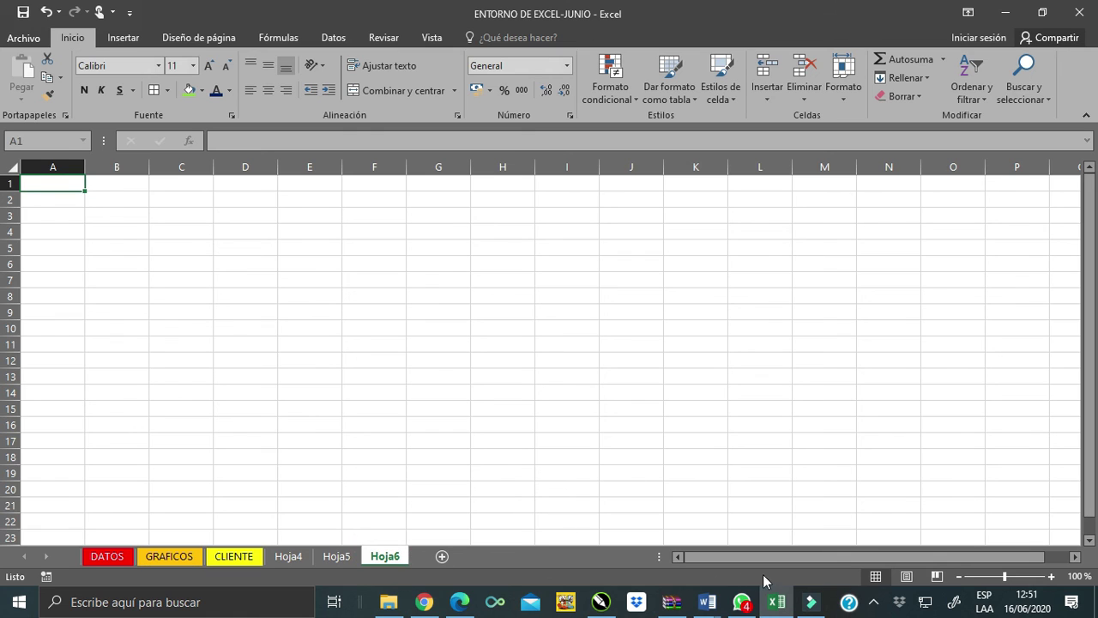
{"action": "mouse_move", "coordinate": [786, 598]}
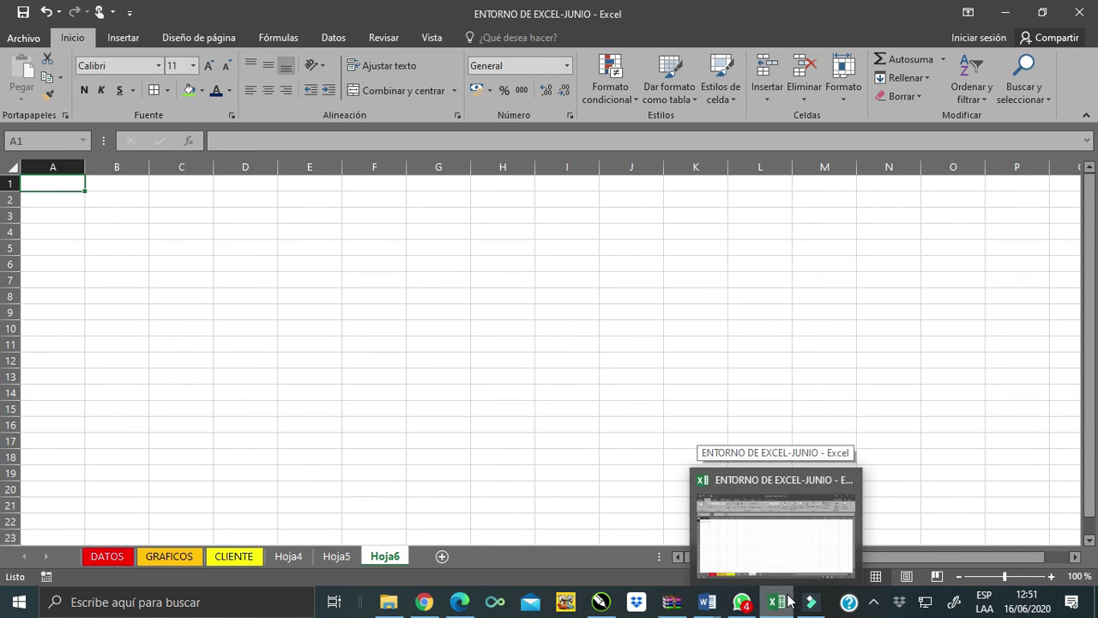